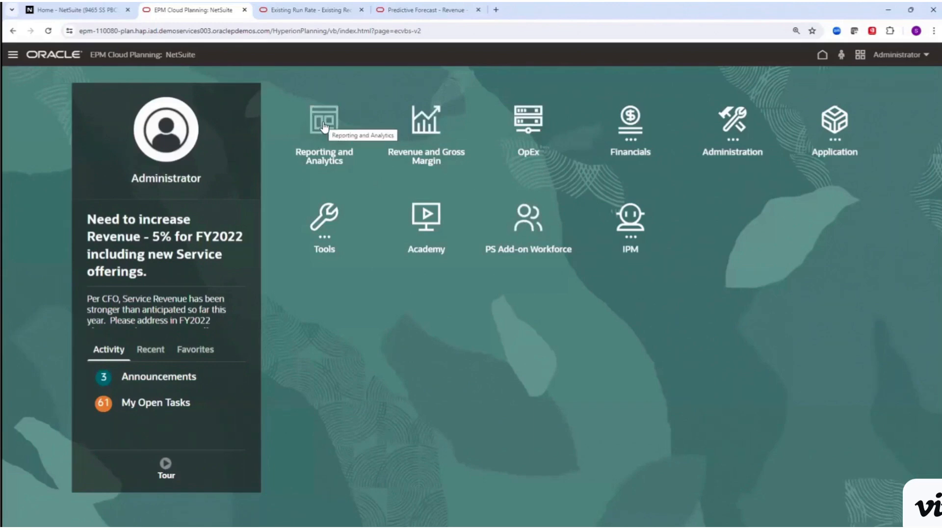
Open the PS Add-on Workforce Employee Roster and inspect the hire dates, the first employee's rows and the subsidiary choices.
left_click(630, 121)
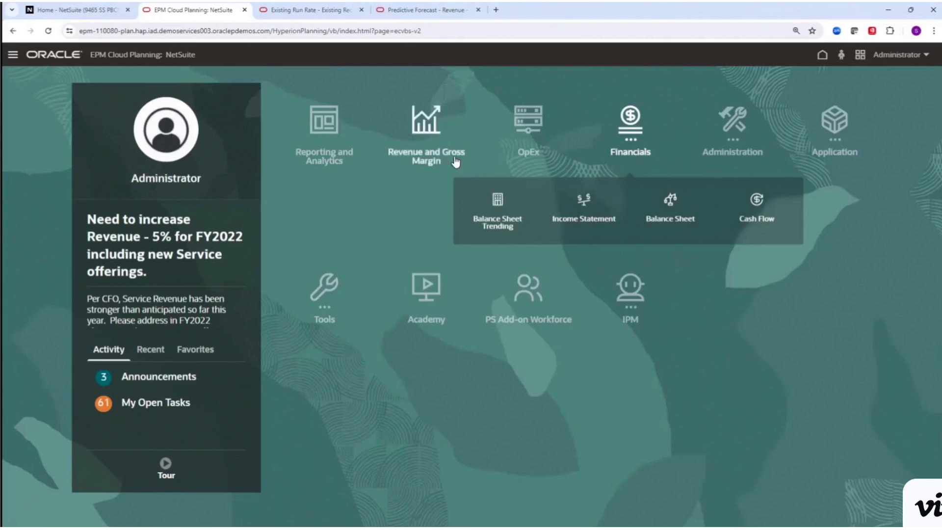
left_click(630, 120)
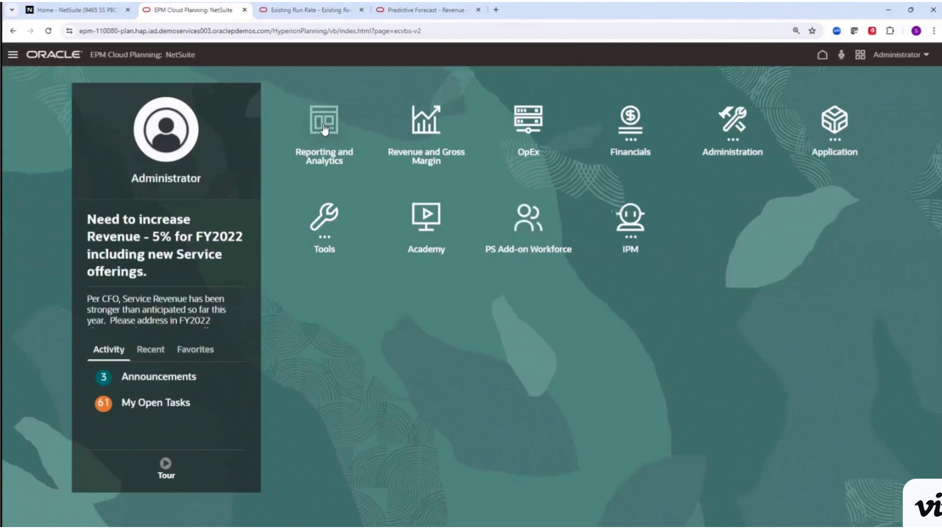
left_click(527, 218)
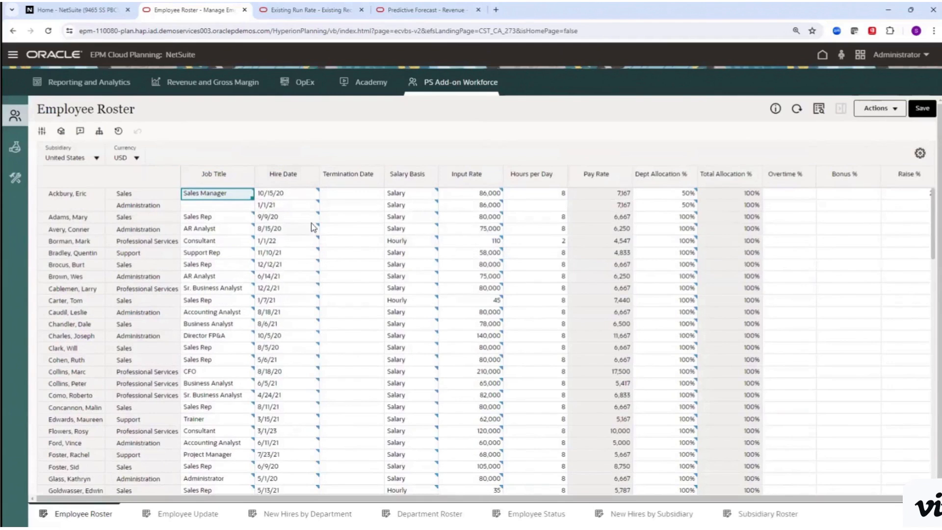
left_click(285, 177)
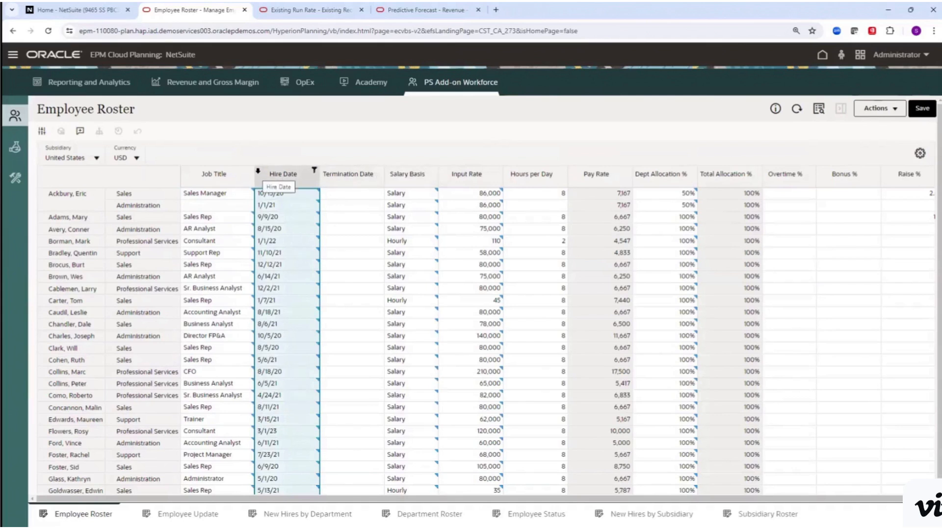
left_click(84, 195)
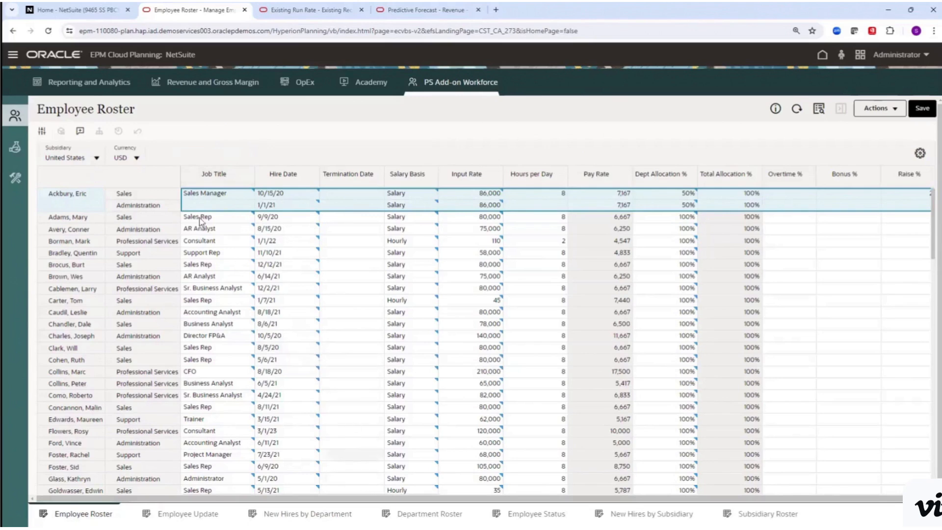
left_click(68, 157)
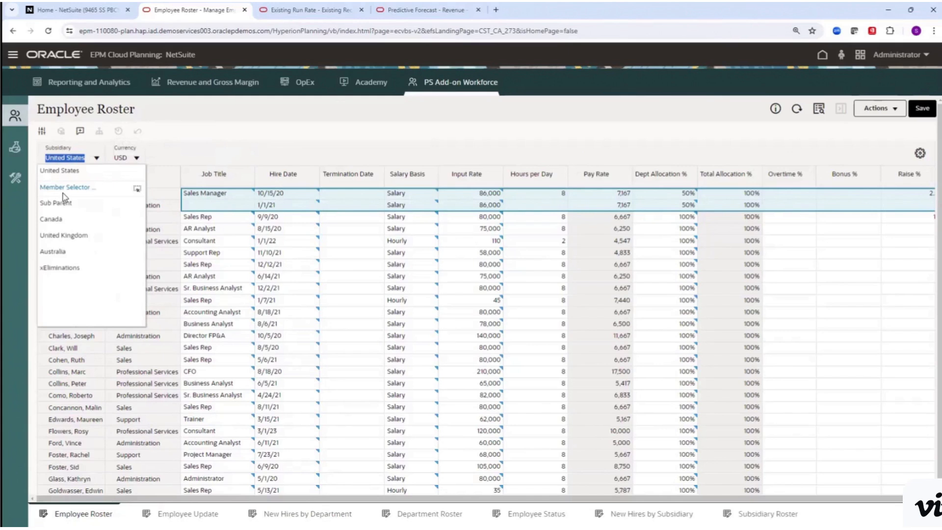
left_click(181, 125)
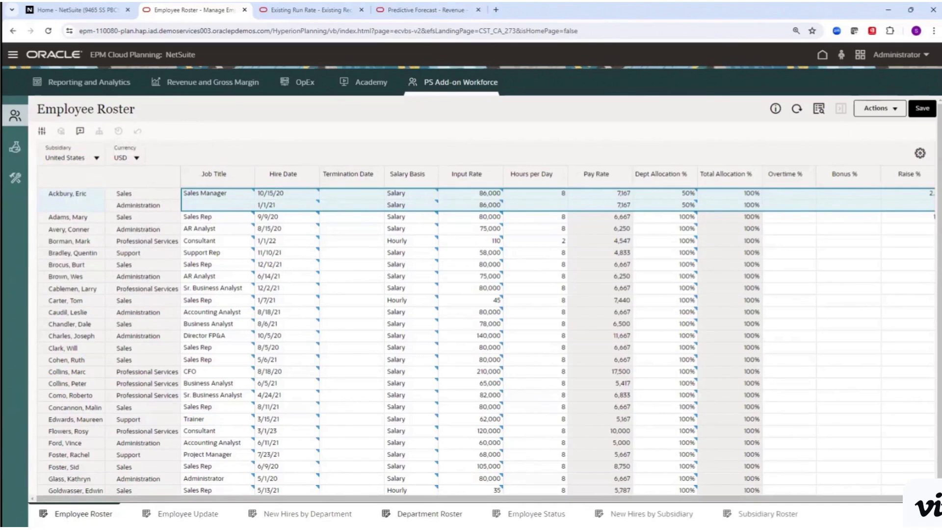
Open the Department Roster and show it for the Administration department.
left_click(429, 514)
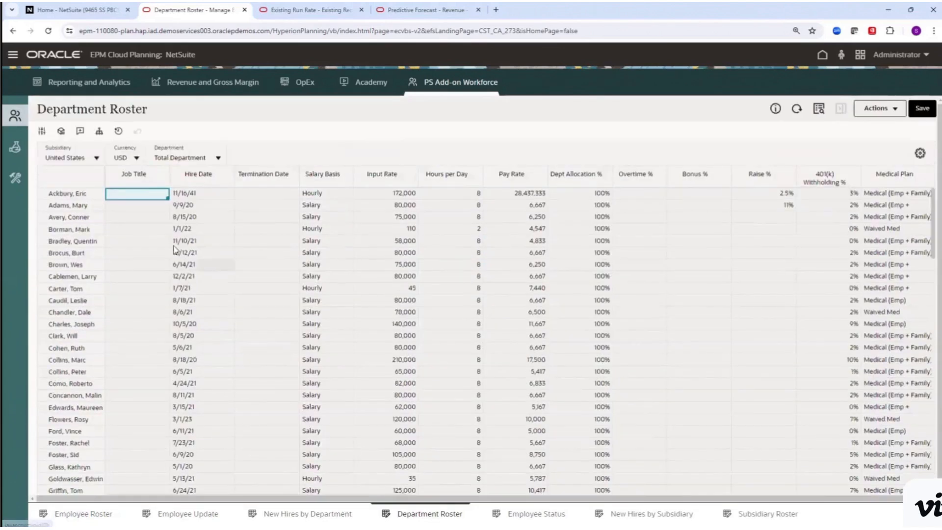
left_click(179, 157)
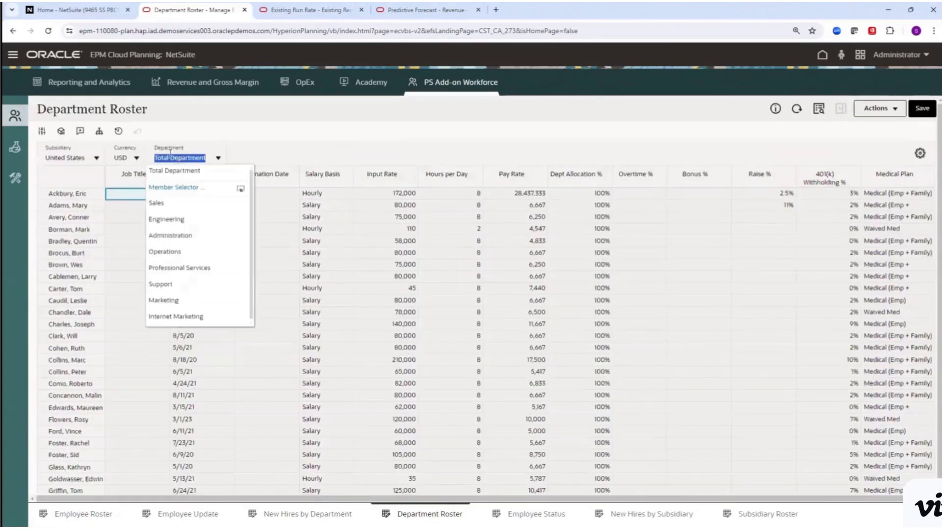
left_click(169, 235)
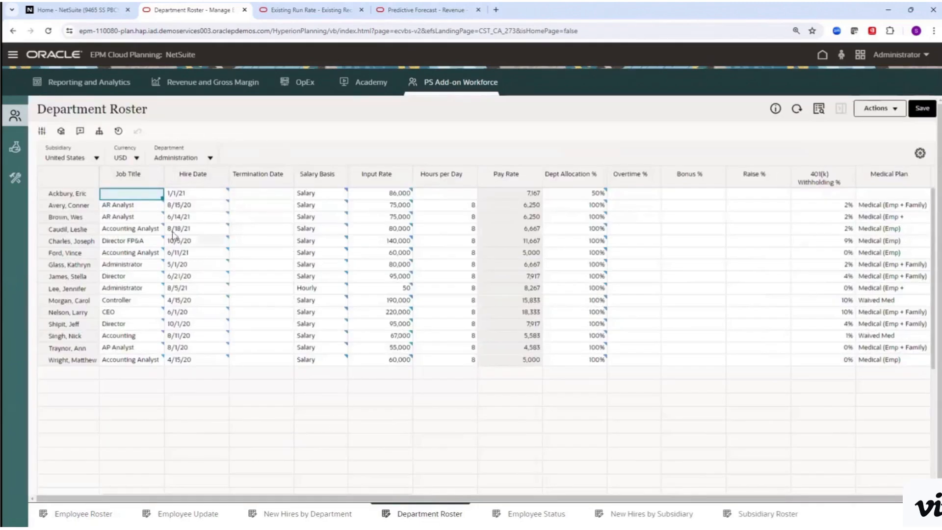
Return to the Employee Roster and review the Input Rate, Overtime %, Bonus % and Raise % columns.
left_click(93, 511)
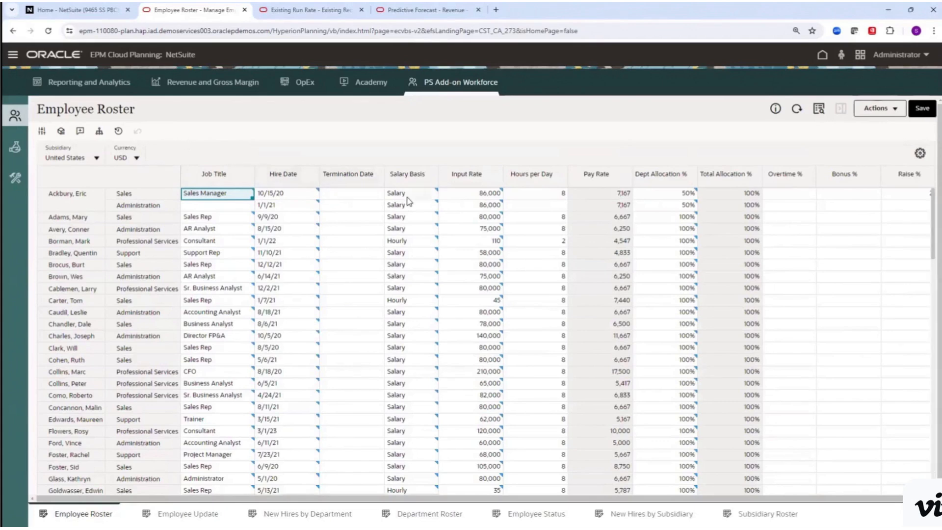
left_click(473, 176)
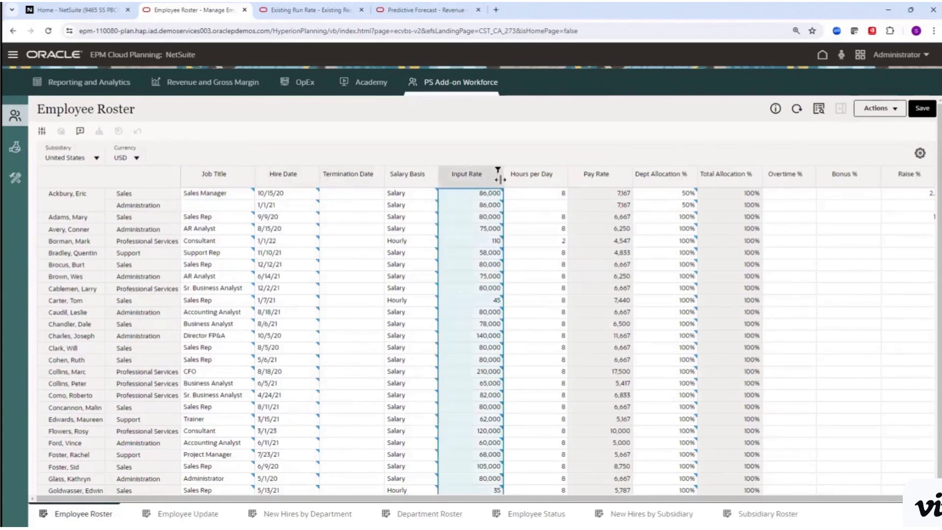
left_click(790, 176)
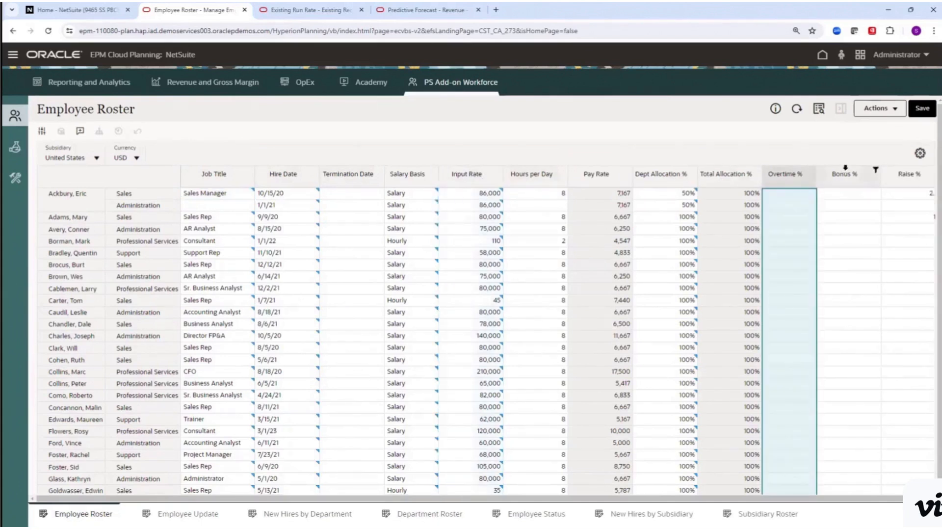
left_click(844, 172)
left_click(907, 174)
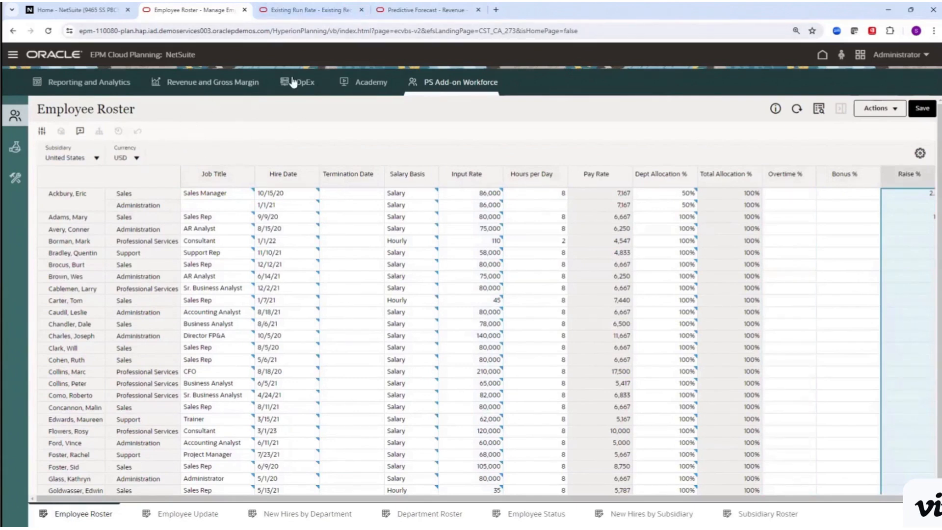
Look at the Recurring Revenue - Existing Run Rate form in its own browser tab and return to the Employee Roster.
left_click(317, 11)
left_click_drag(337, 137, 260, 126)
left_click(267, 106)
left_click_drag(330, 131, 264, 118)
left_click(270, 104)
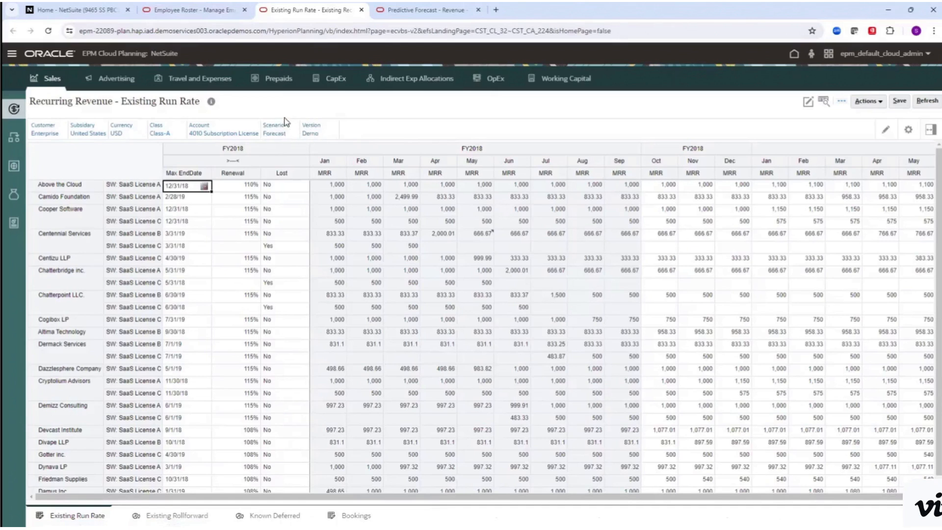
left_click(211, 10)
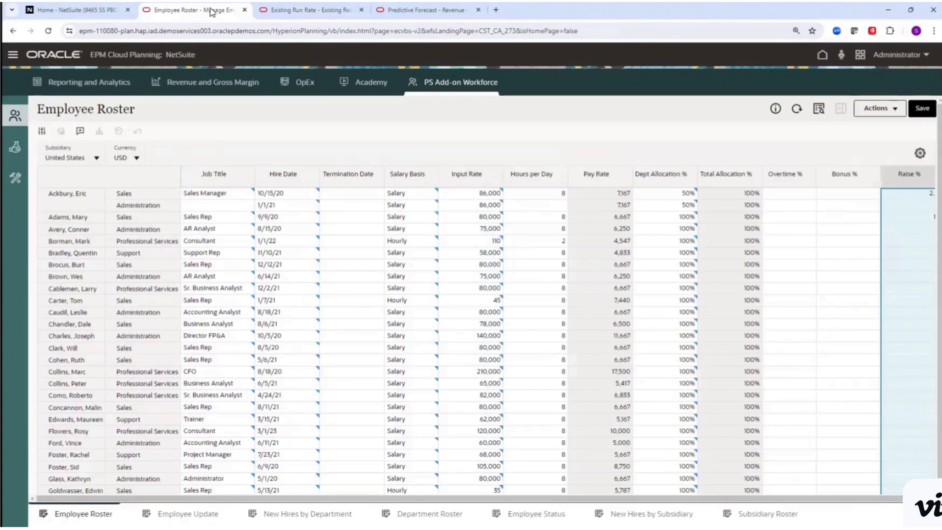
Set the termination date of the first employee's Sales row to 7/31/24.
left_click(118, 193)
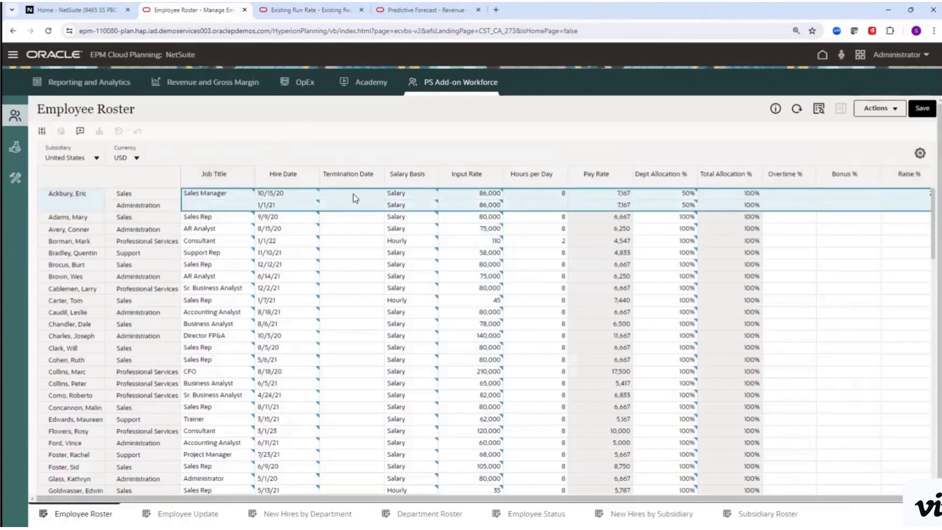
left_click(365, 195)
left_click(378, 195)
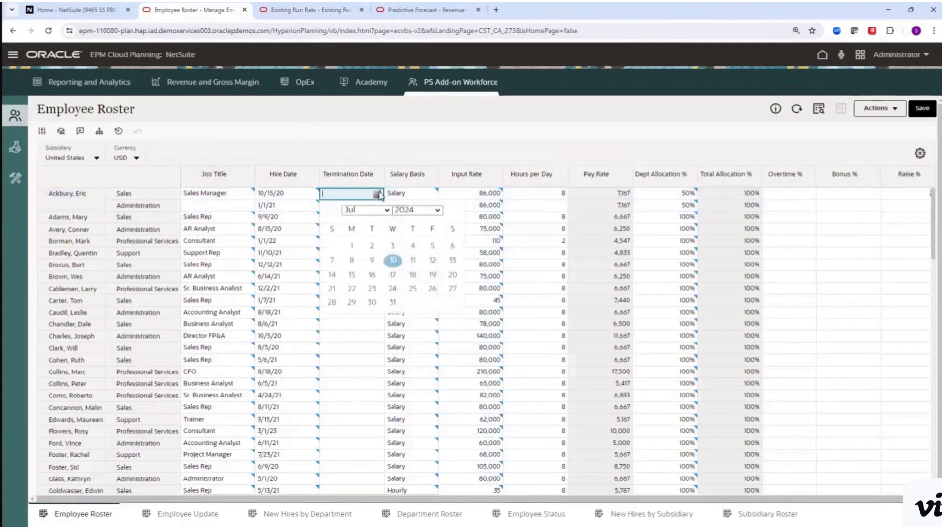
left_click(392, 302)
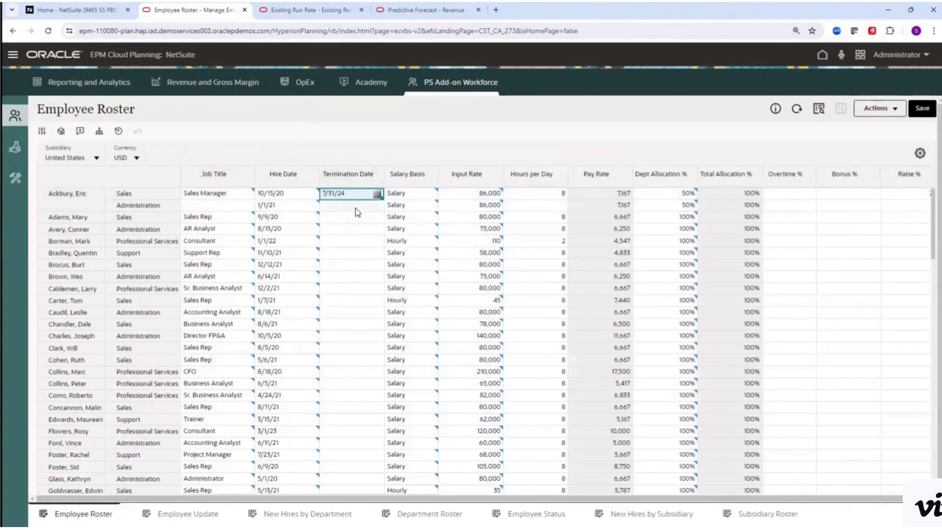
key("Return")
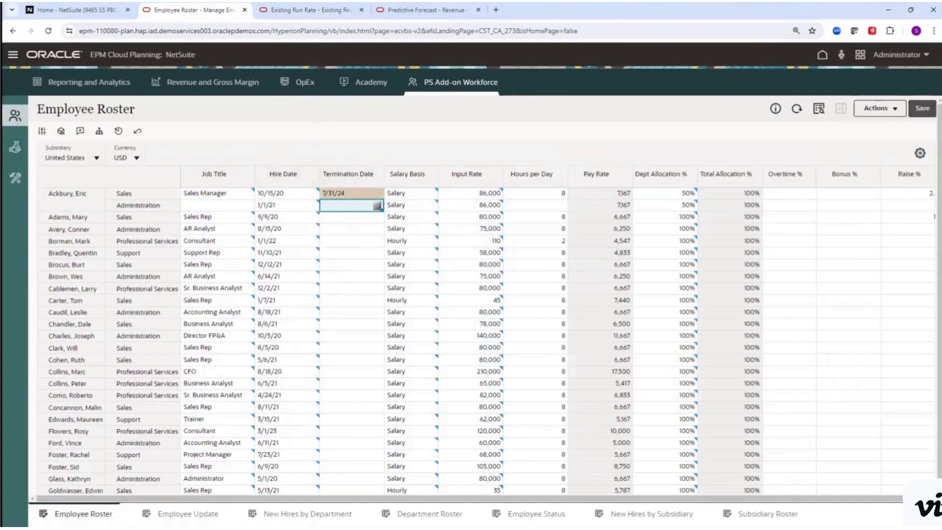
Compare the first employee's Sales and Administration rows, including the department allocation percentages.
left_click(78, 194)
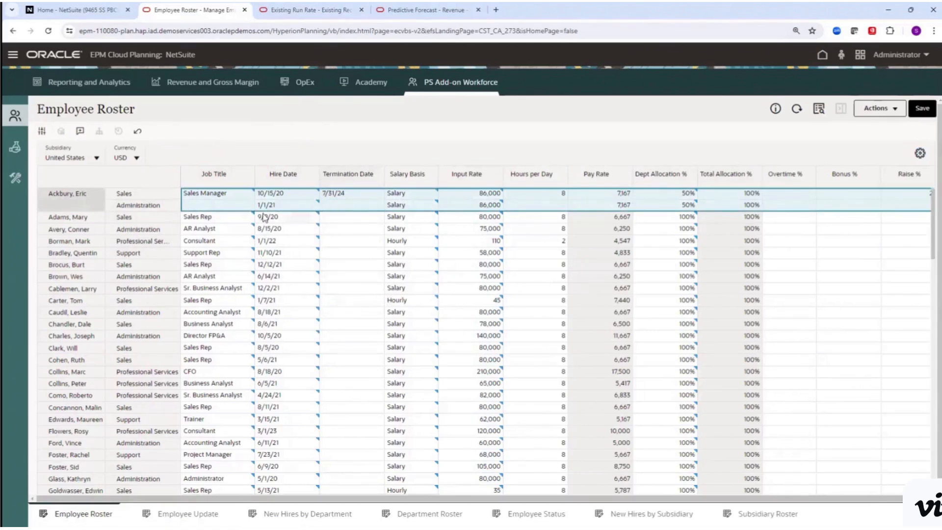
left_click(148, 206)
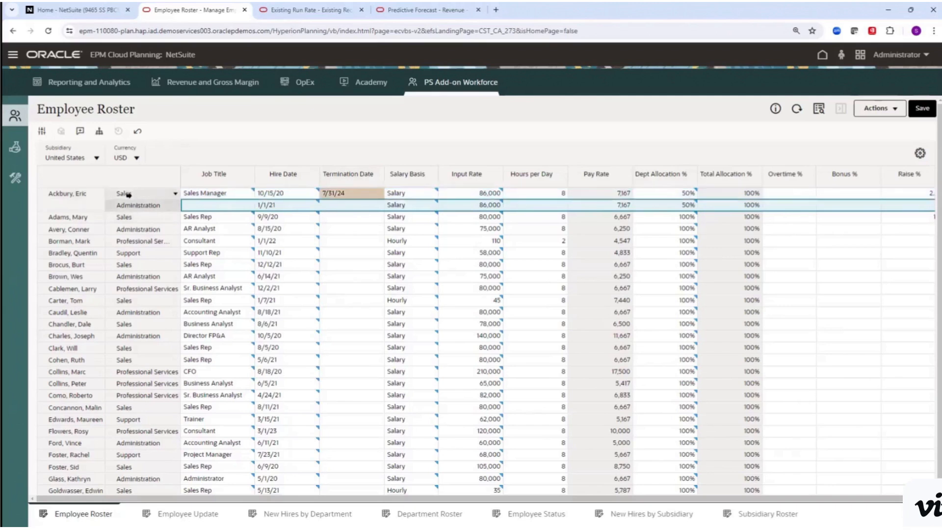
left_click(129, 194)
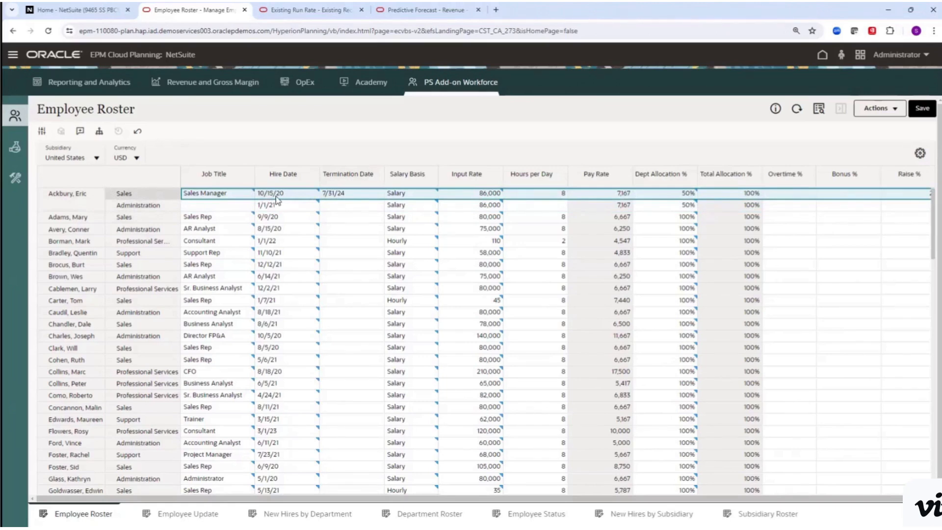
left_click(157, 206)
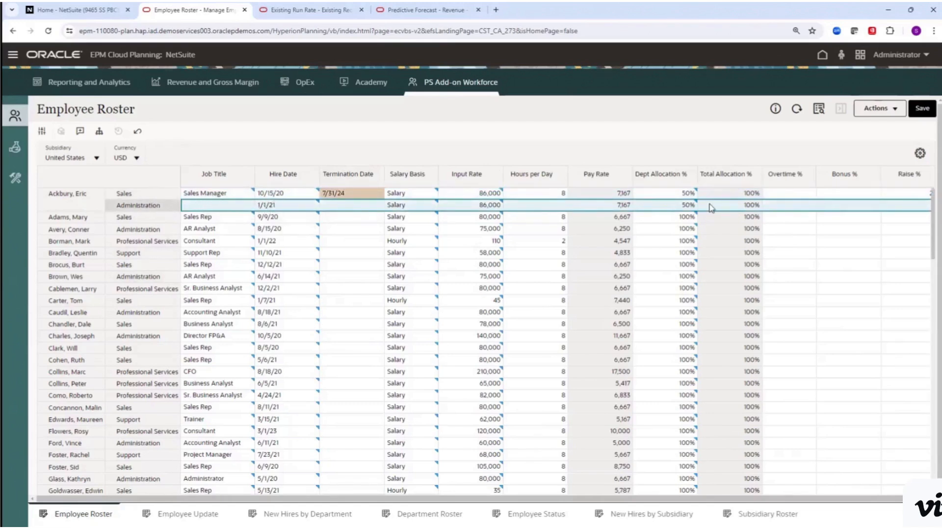
left_click(63, 194)
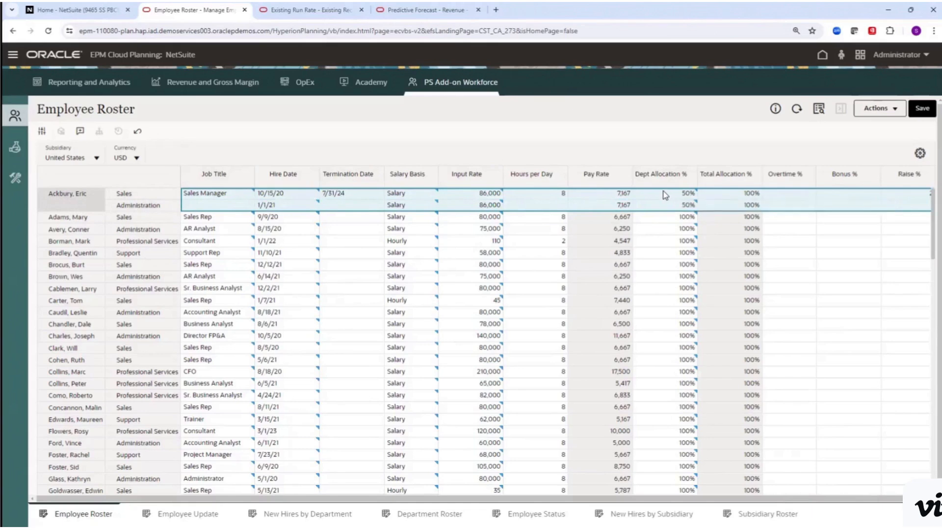
left_click(661, 204)
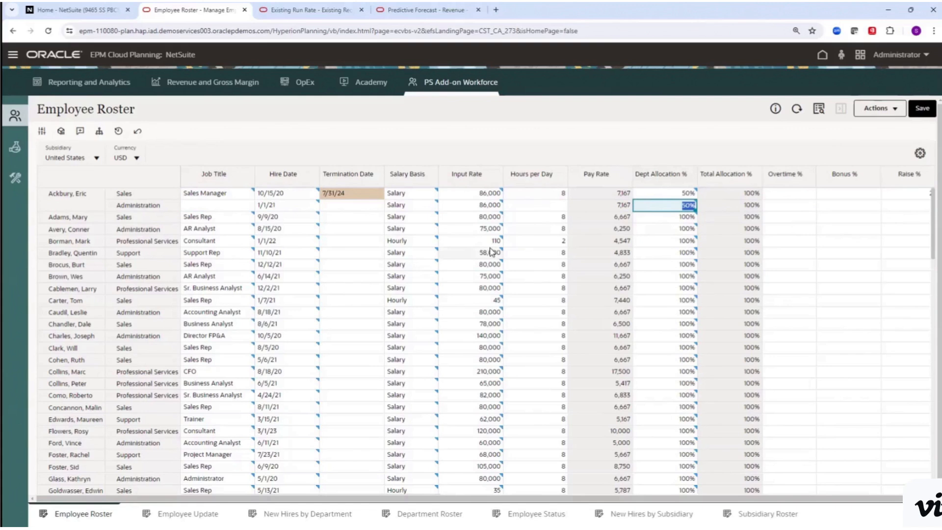
Inspect the first employee's input rate and the roster's Overtime %, Bonus % and Raise % columns.
left_click(471, 194)
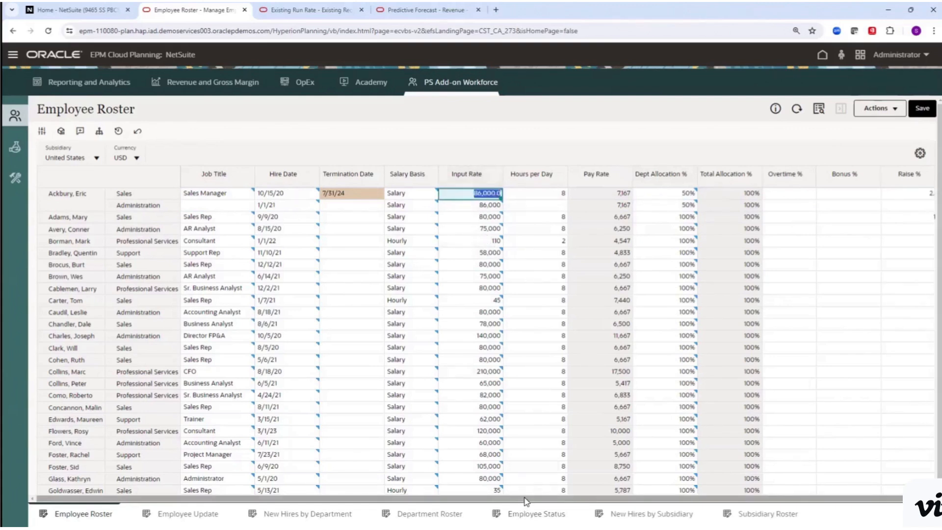
left_click_drag(523, 499, 643, 432)
left_click(782, 180)
left_click(835, 179)
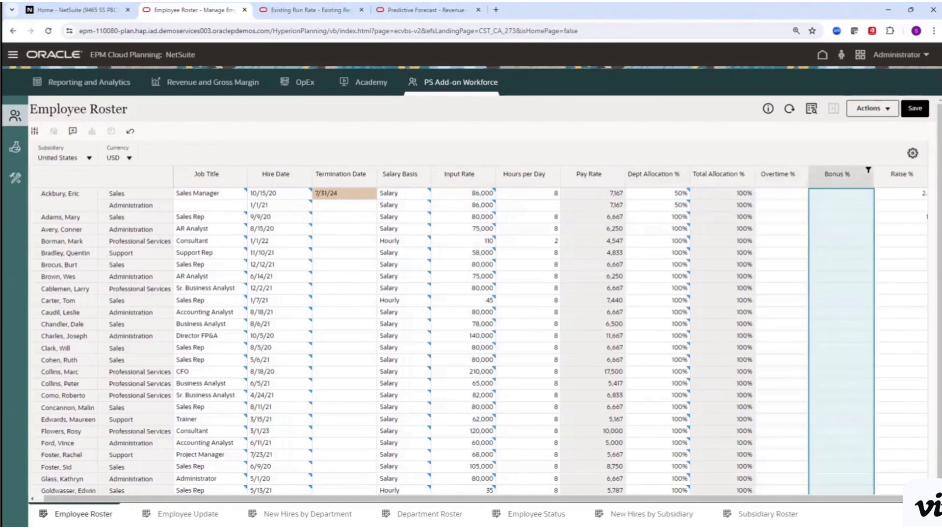
left_click(894, 178)
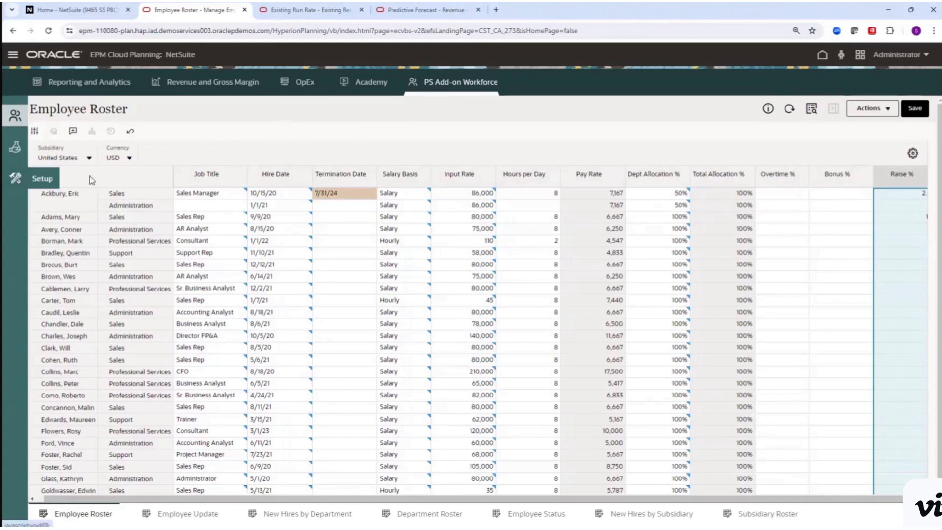
Open the Annual Assumptions form in the workforce setup.
left_click(15, 183)
left_click(565, 301)
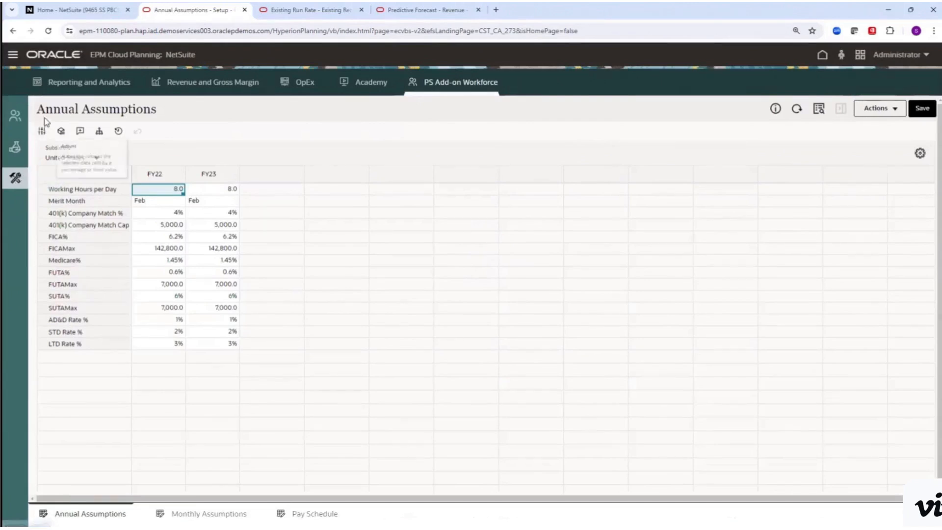
left_click_drag(38, 109, 155, 108)
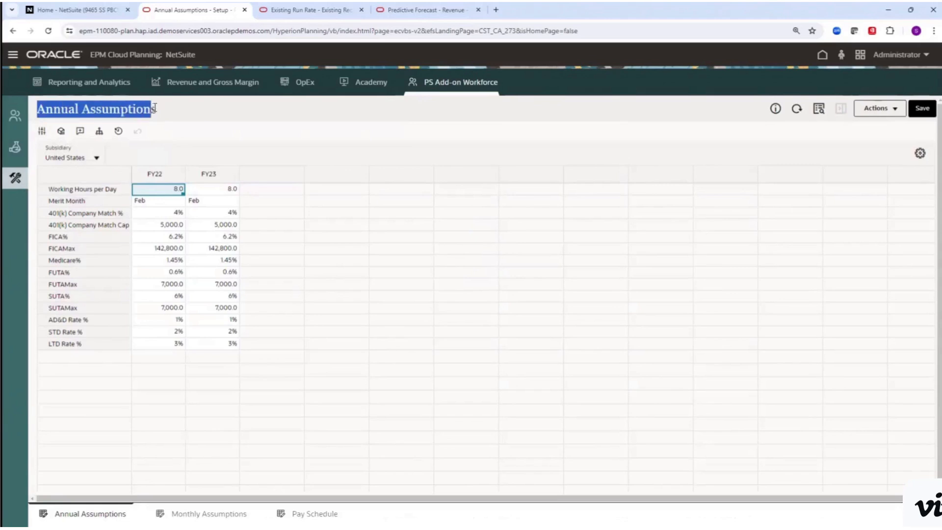
Examine the FY22 and FY23 annual assumptions, including the 401(k) Company Match % and FICA% rows.
left_click(154, 174)
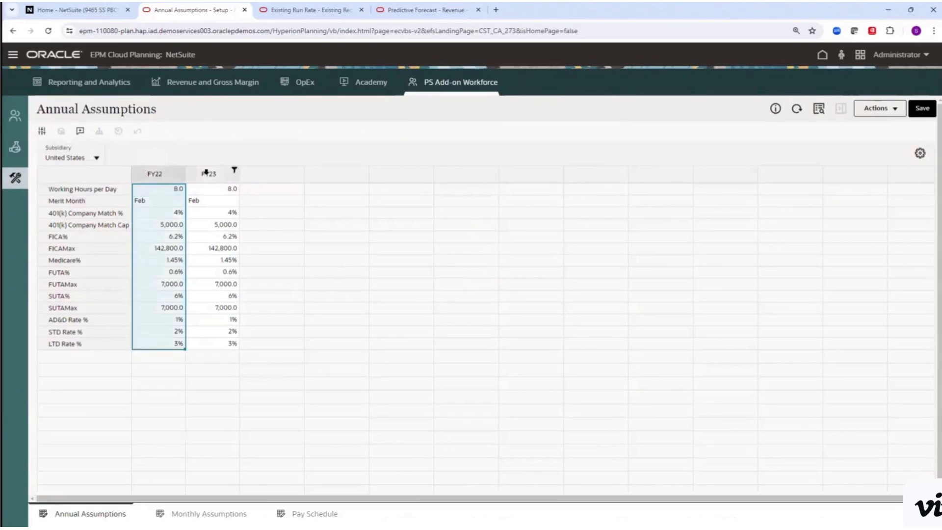
left_click(209, 174)
left_click(272, 201)
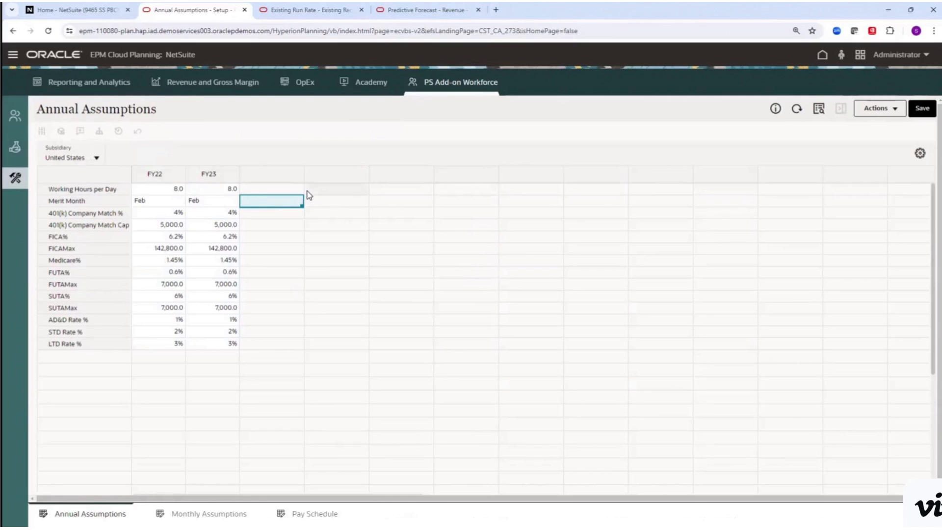
left_click(102, 212)
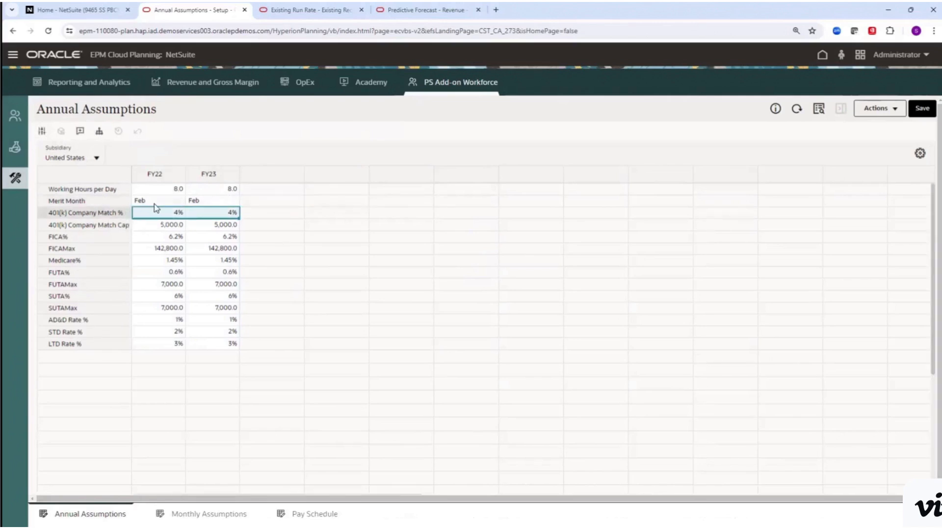
left_click(112, 236)
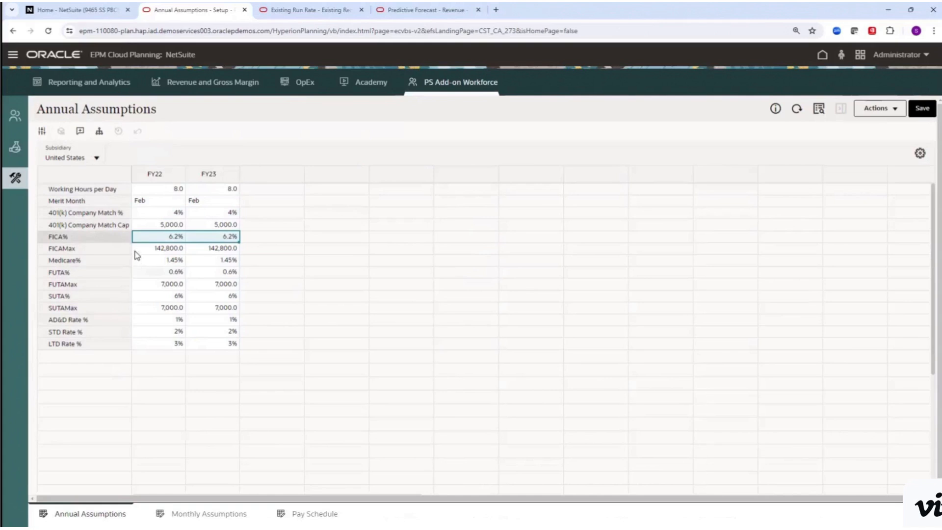
Set the FY23 Merit Month to May in the annual assumptions.
left_click(110, 202)
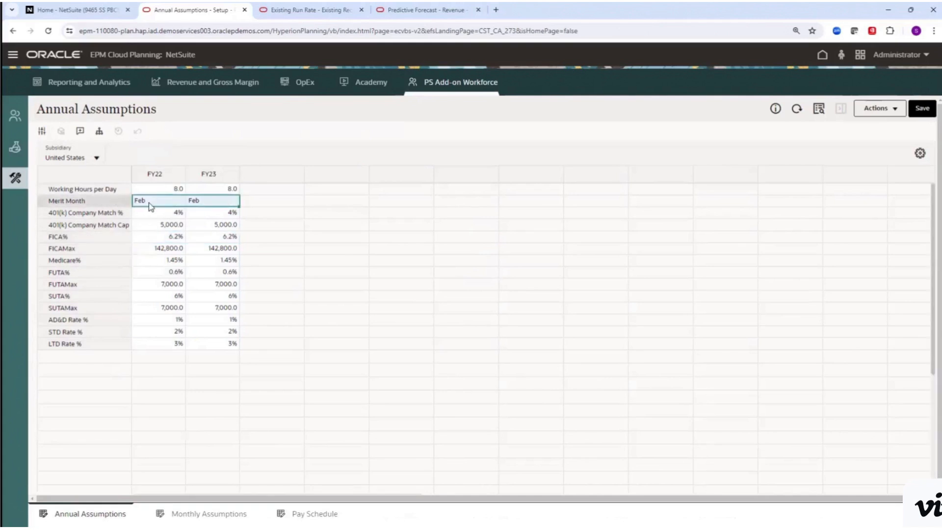
left_click(229, 201)
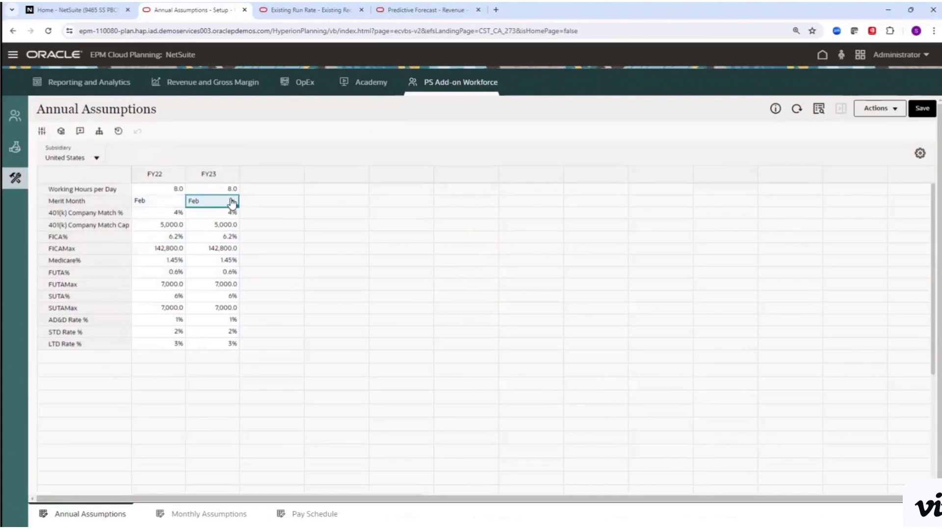
left_click(231, 201)
left_click(203, 287)
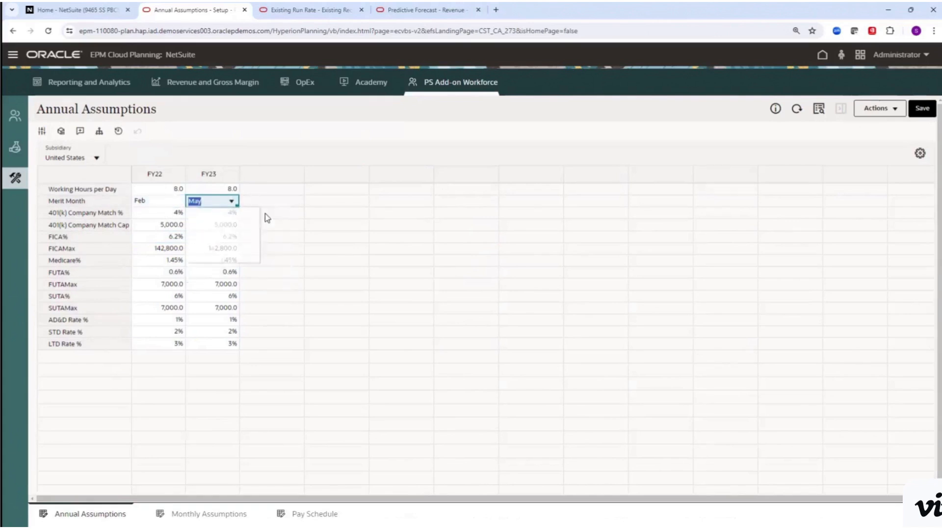
left_click(248, 202)
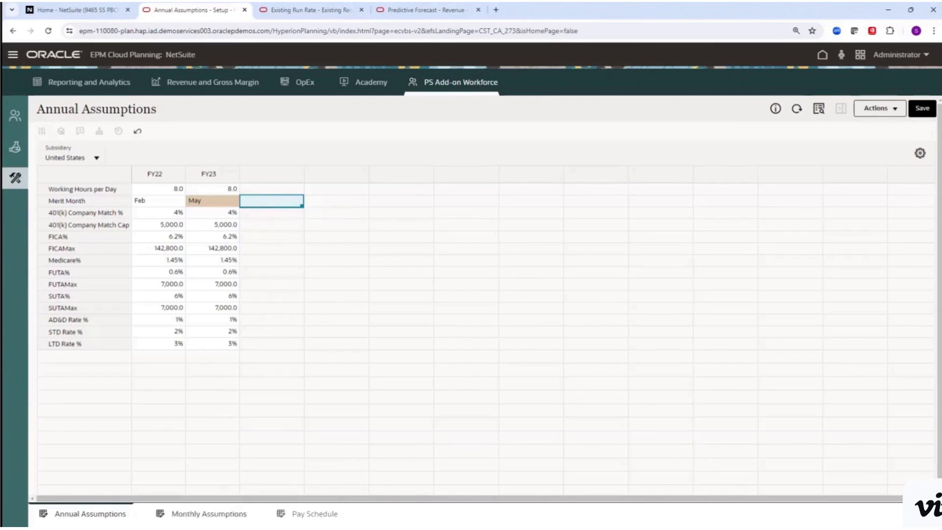
Review the subsidiaries available for the annual assumptions, keeping United States selected.
left_click(238, 513)
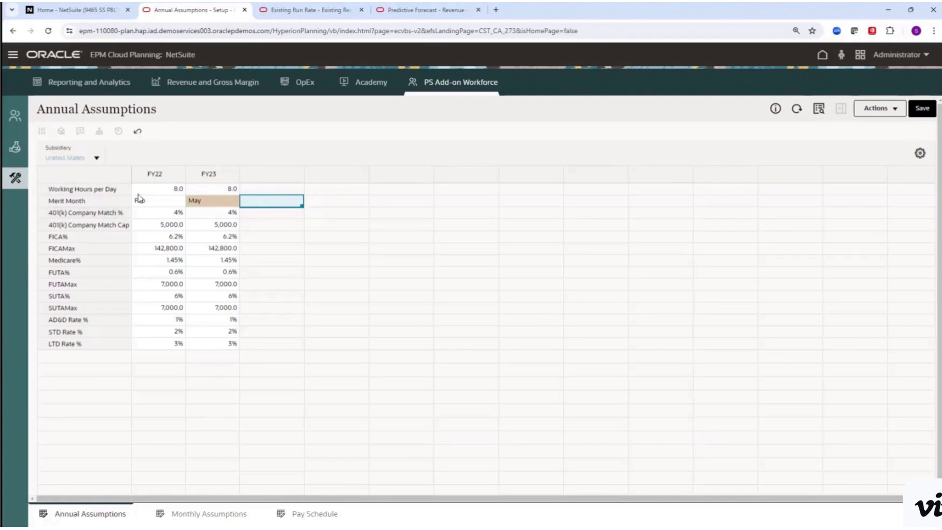
left_click(66, 157)
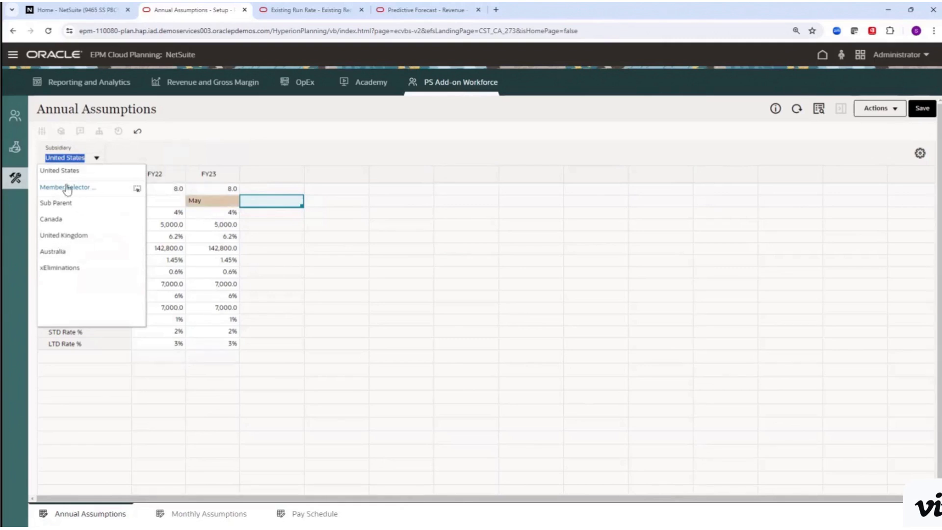
left_click(188, 130)
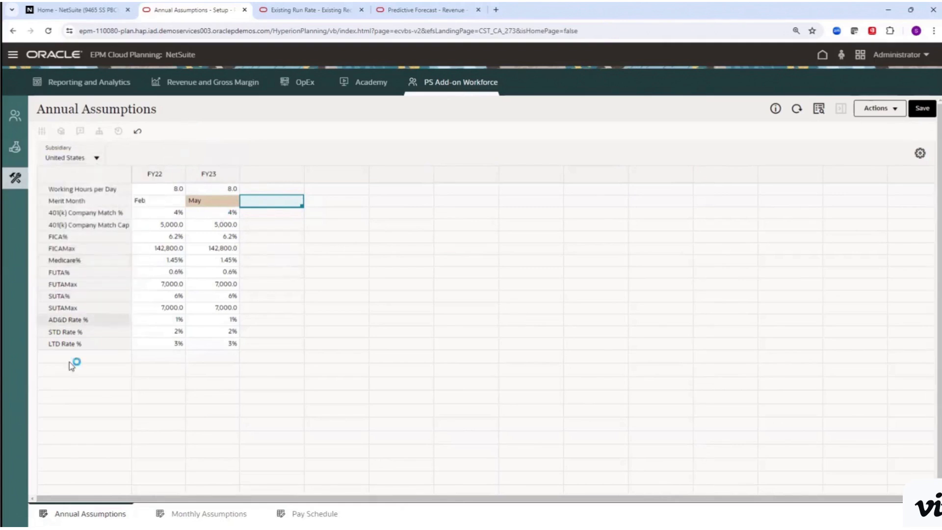
left_click(286, 264)
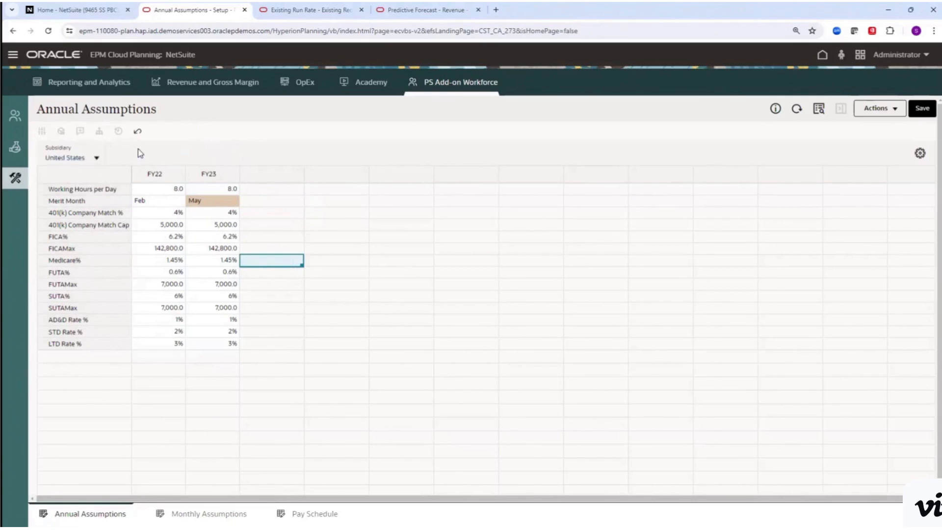
left_click(278, 214)
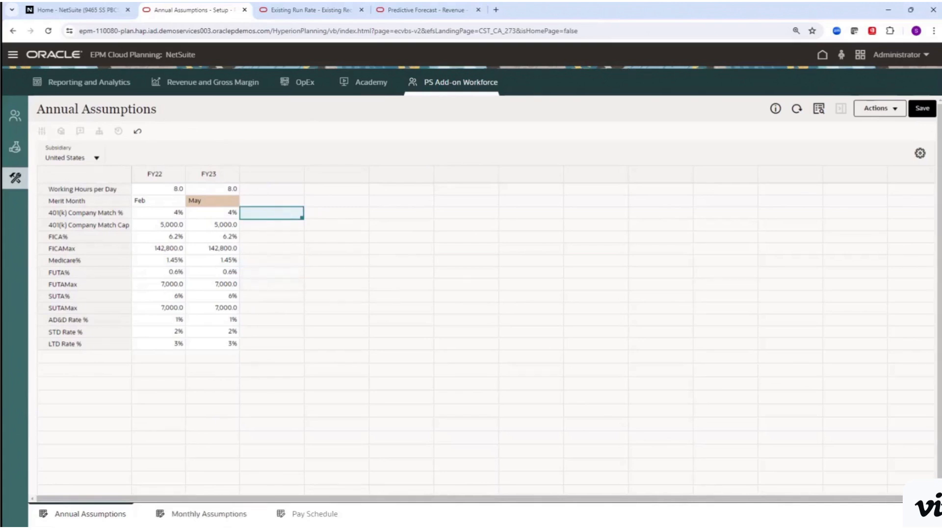
Open the Monthly Assumptions form, discarding the unsaved annual change, and inspect the FY22 Medical (Emp + Spouse) rates.
left_click(156, 507)
left_click(573, 303)
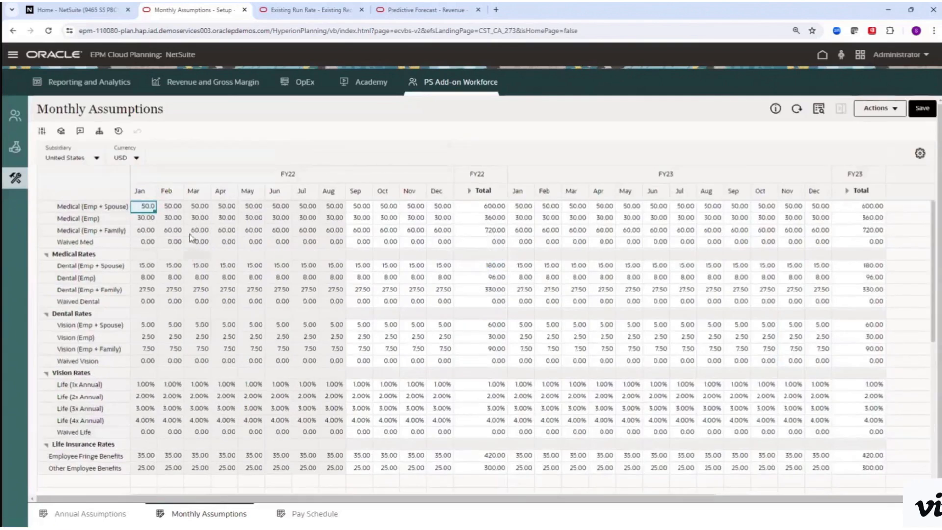
left_click(202, 205)
left_click(229, 206)
left_click(247, 206)
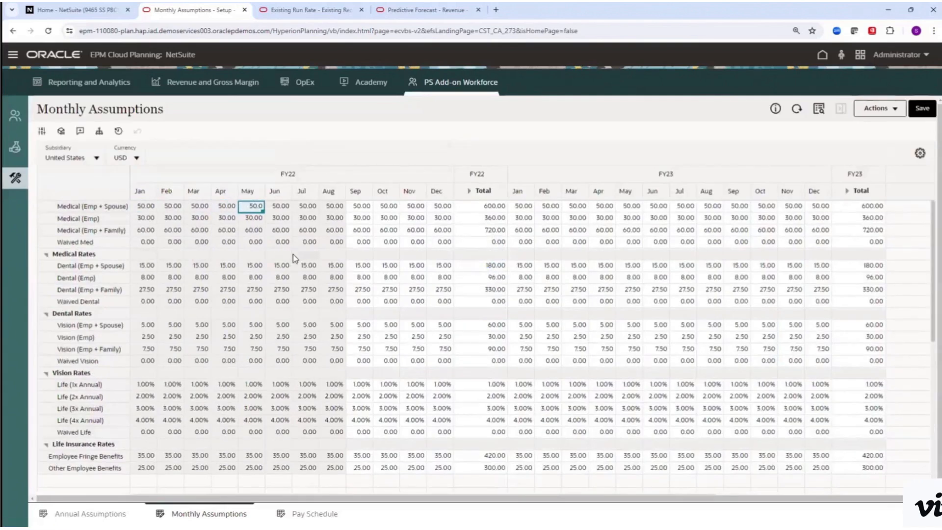
Set the FY23 Medical (Emp + Spouse) rate to 75 for every month from January through December.
left_click(521, 207)
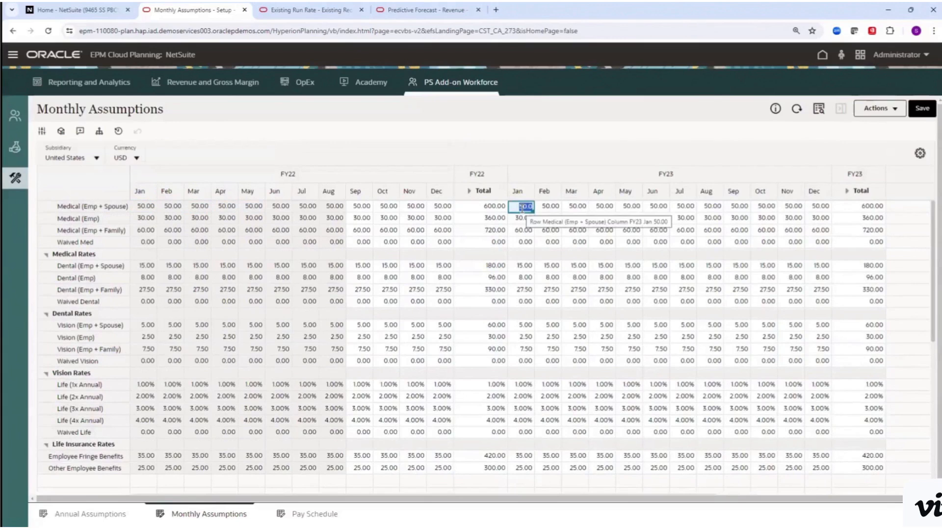
type("75")
left_click(558, 209)
left_click(529, 207)
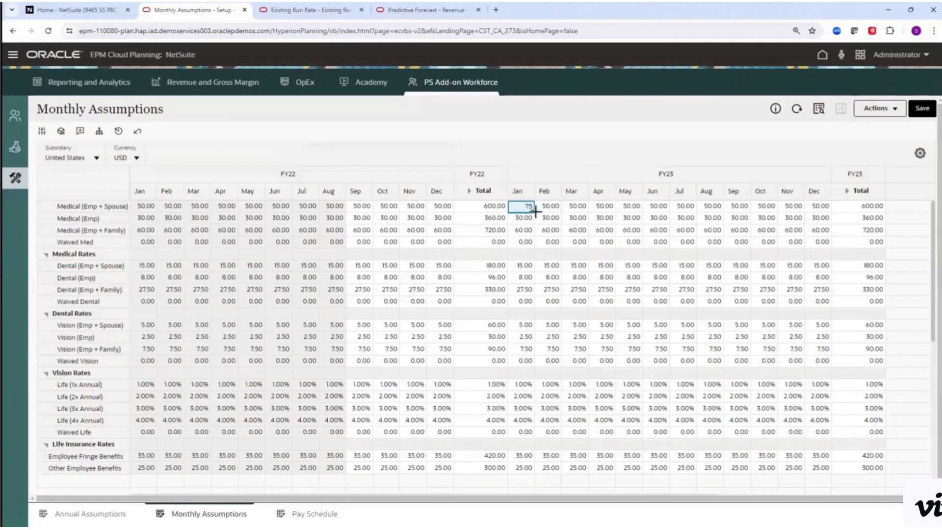
left_click_drag(535, 211, 814, 209)
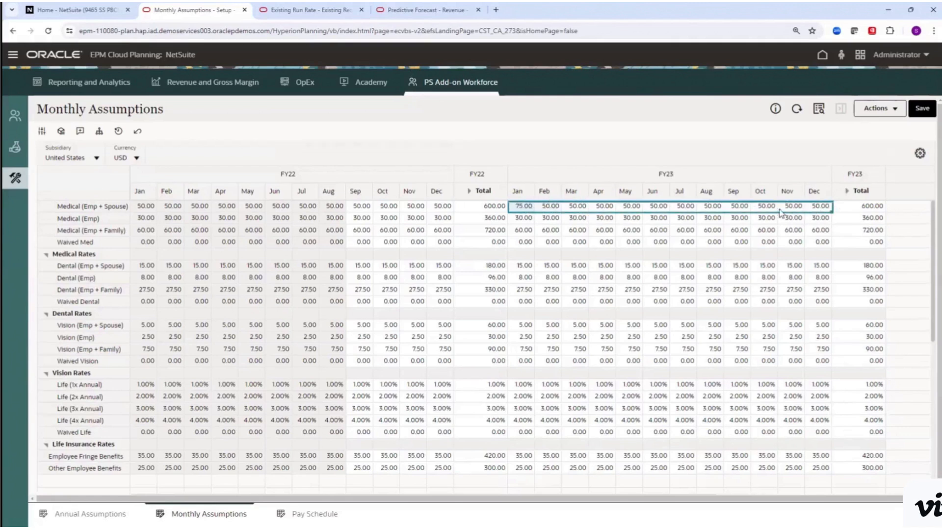
key("ctrl+v")
left_click(490, 217)
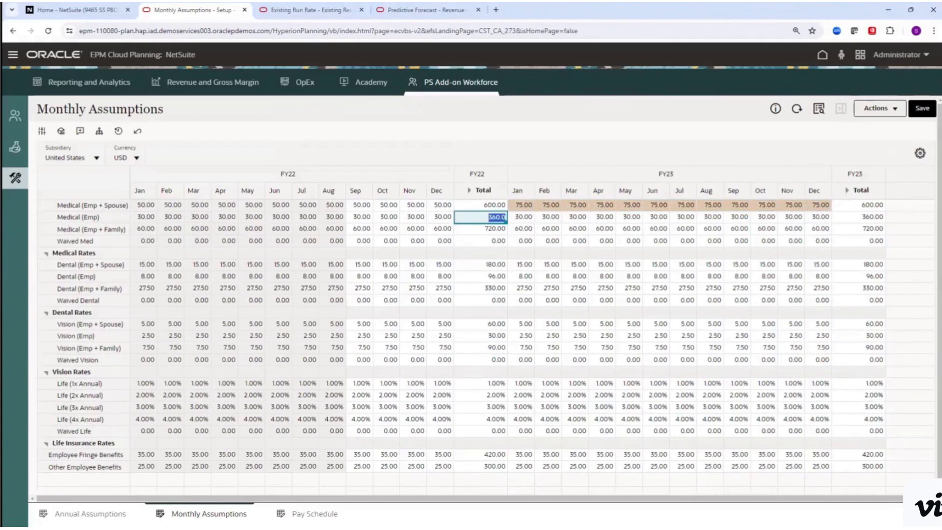
left_click(97, 206)
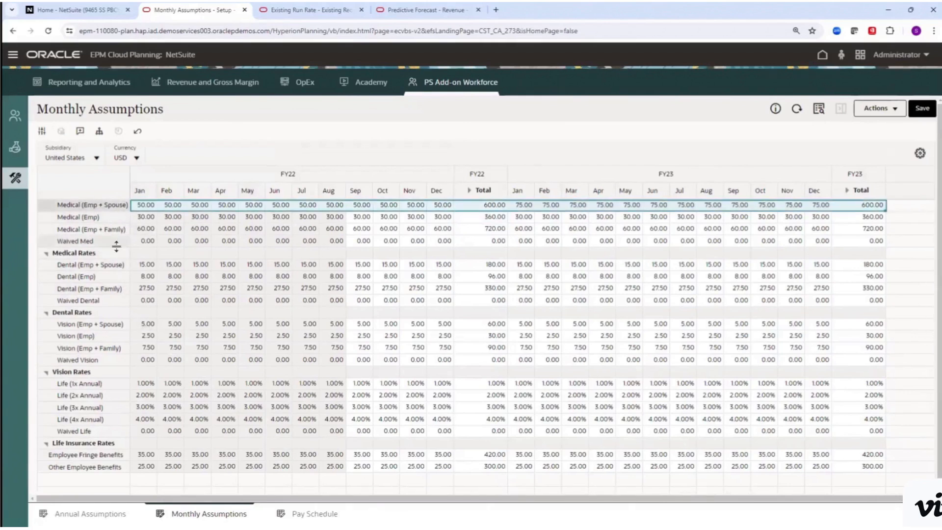
left_click(221, 229)
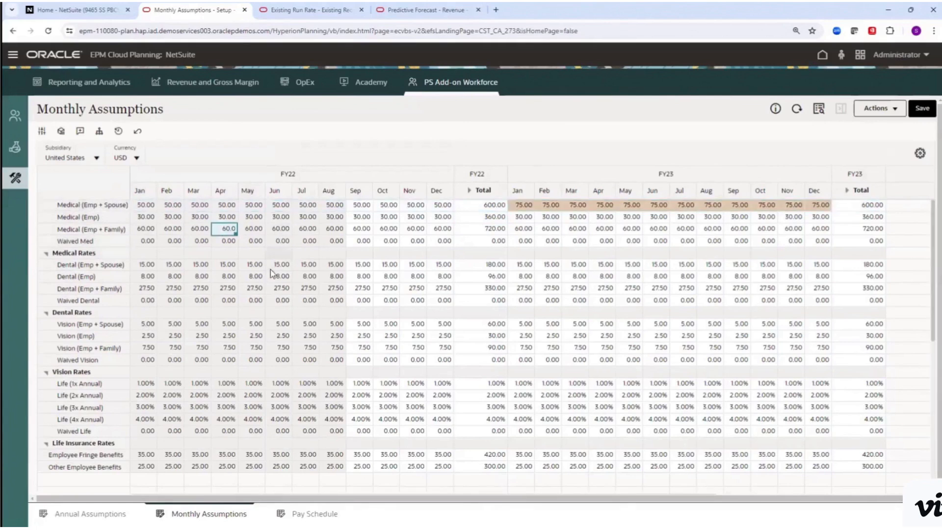
Open the Pay Schedule form, discarding the unsaved monthly changes, and examine the workdays, work weeks and pay periods rows.
left_click(315, 513)
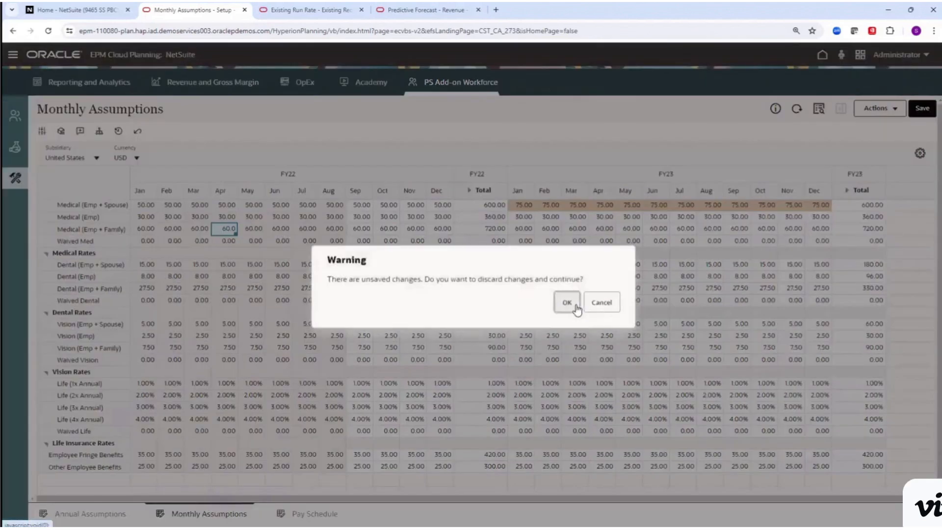
left_click(563, 302)
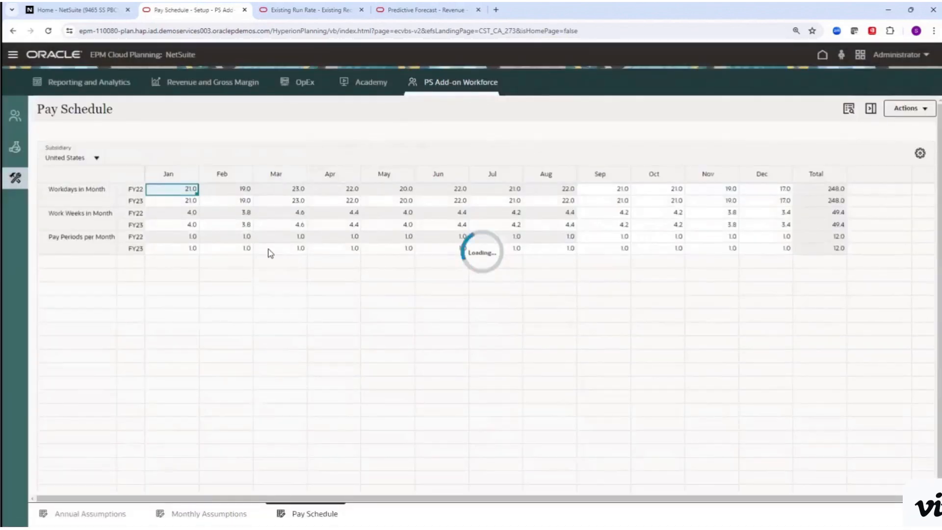
left_click(76, 196)
left_click(84, 221)
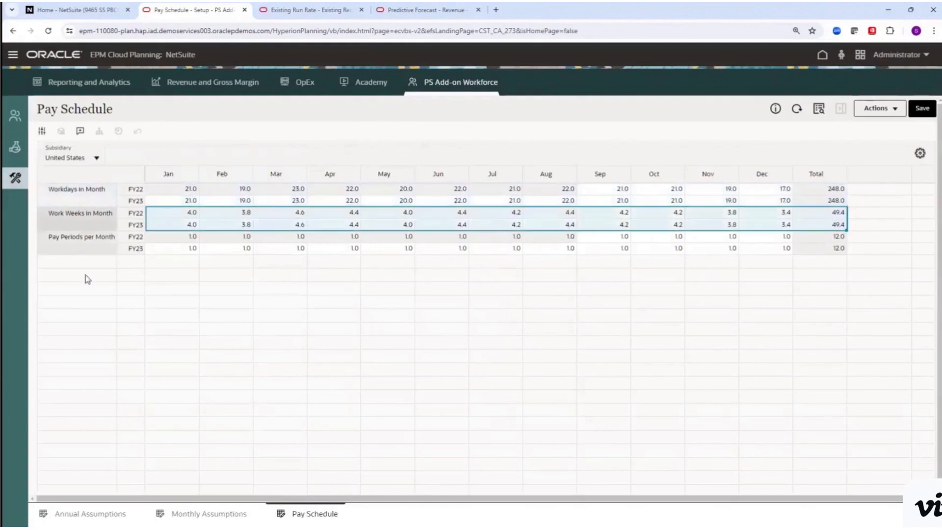
left_click(177, 249)
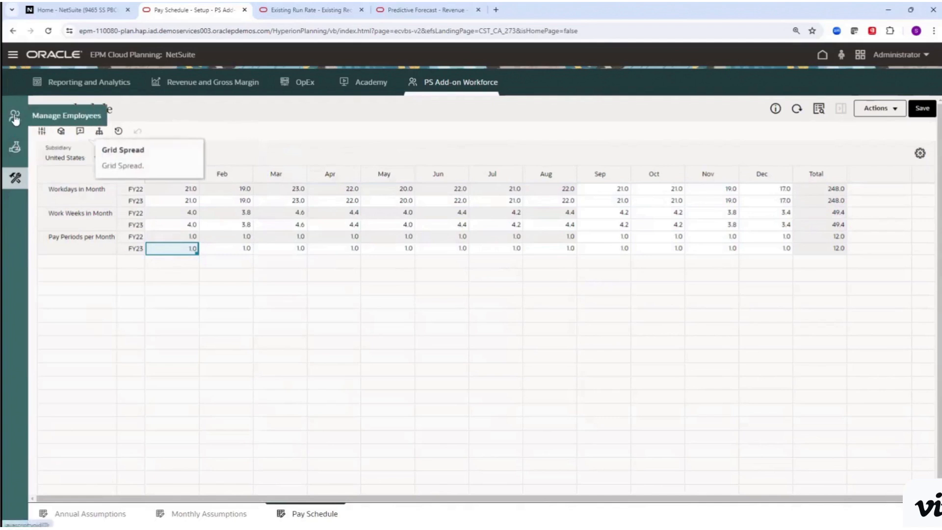
Open the Company Emp Expenses form and examine the Total Employee expenses from Wages down to Total Compensation.
left_click(15, 149)
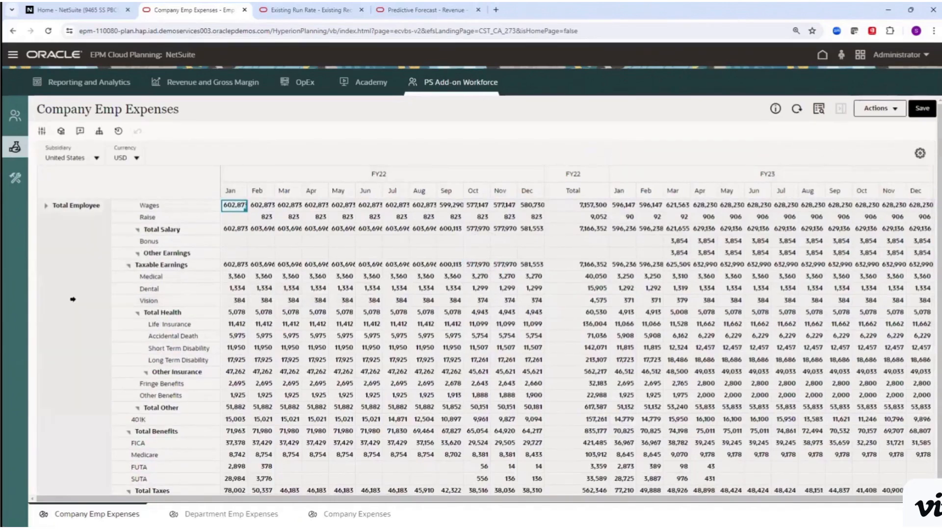
scroll(319, 333, "down", 1)
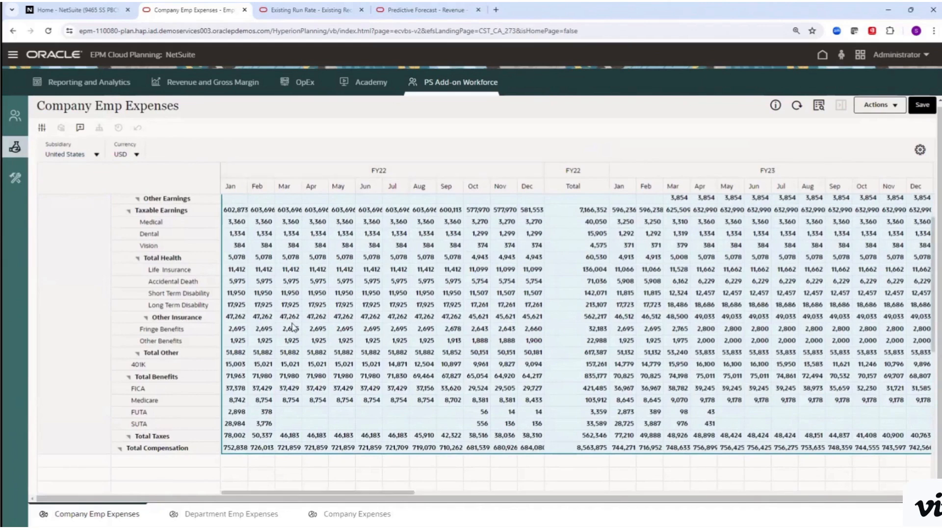
left_click(166, 448)
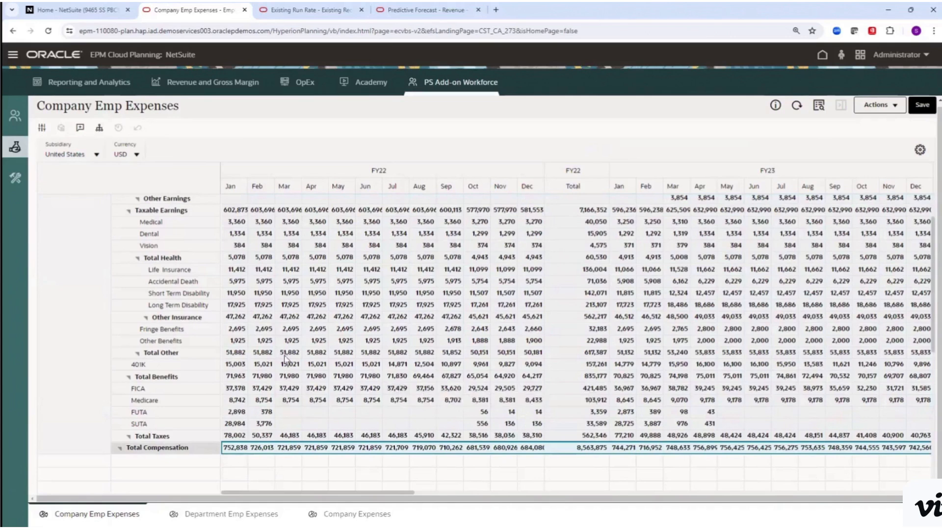
scroll(286, 278, "up", 2)
scroll(253, 220, "up", 3)
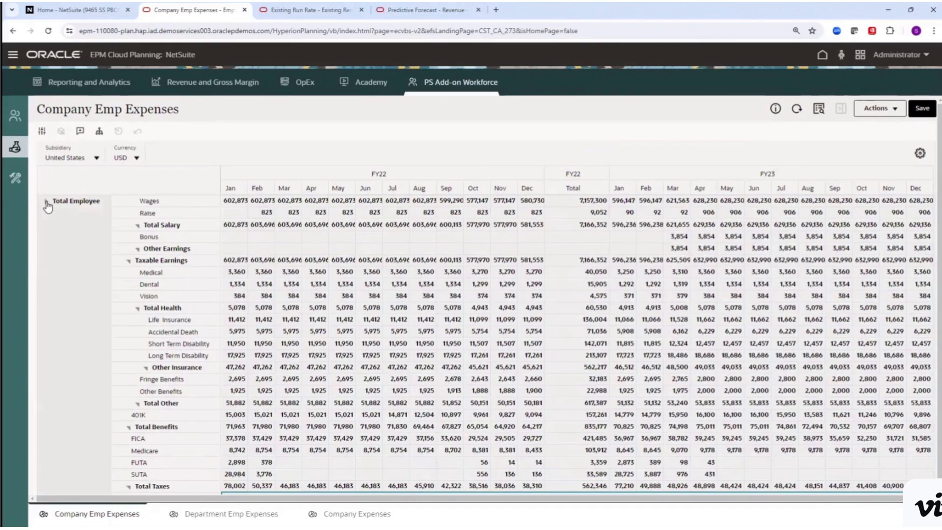
scroll(790, 403, "down", 2)
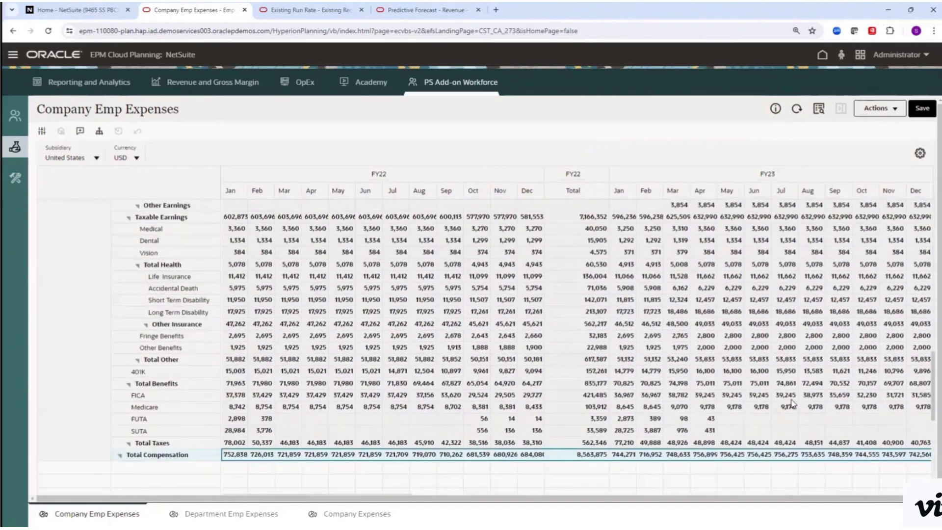
Expand Total Employee and compare the existing employees' expenses with those of New Employees across FY22 and FY23.
scroll(781, 406, "up", 7)
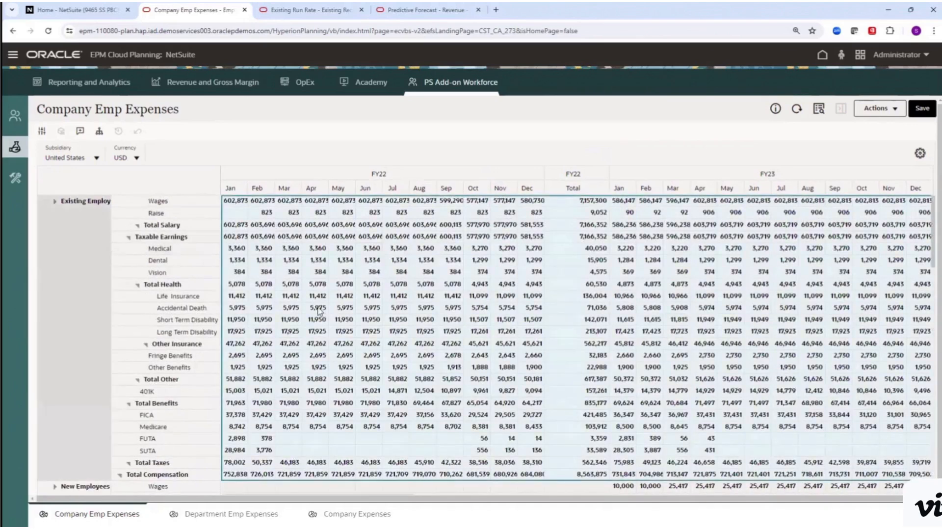
scroll(242, 301, "down", 5)
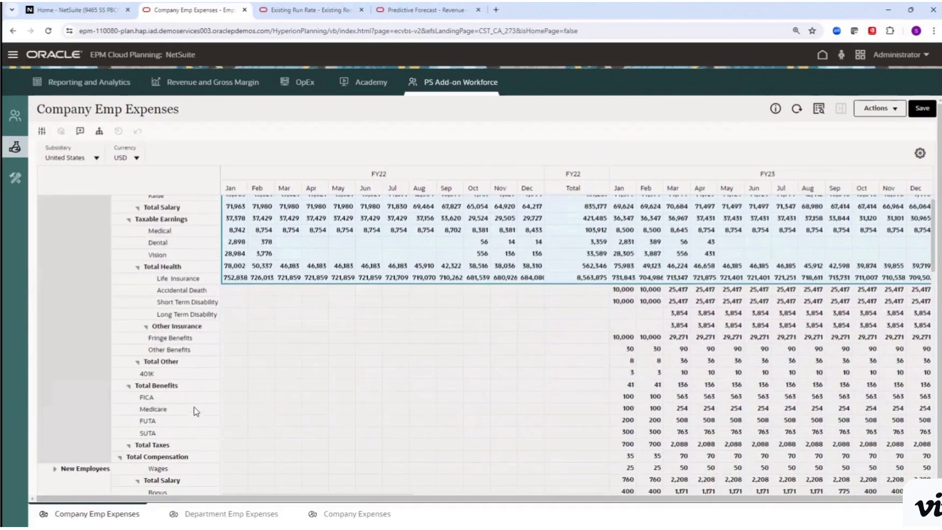
scroll(224, 379, "down", 2)
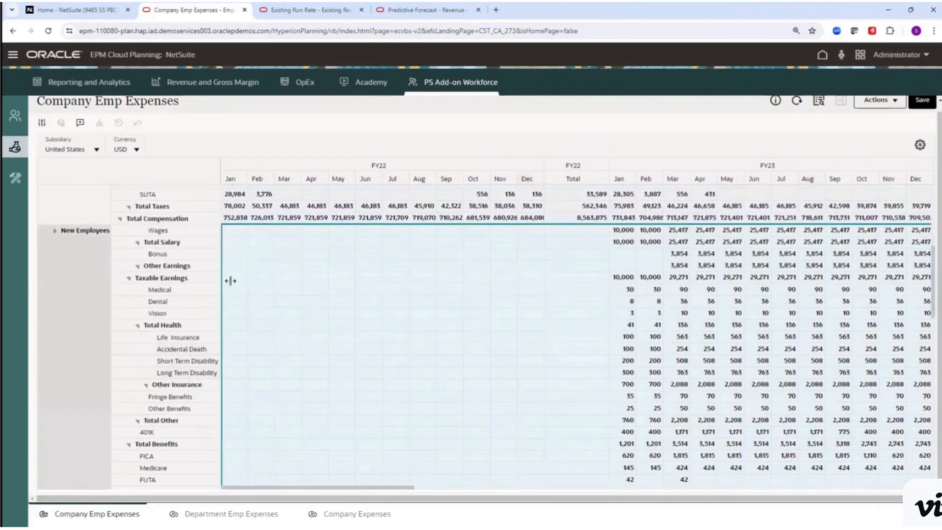
scroll(189, 288, "up", 1)
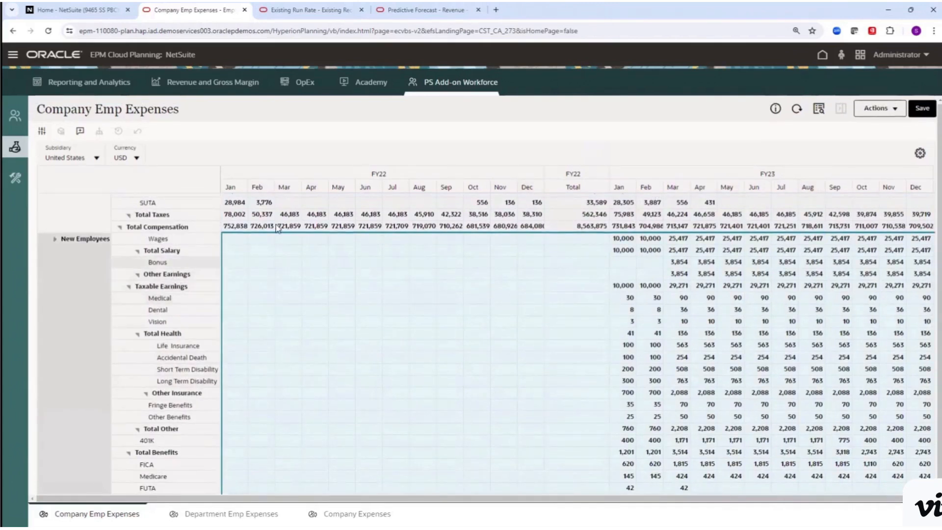
scroll(270, 222, "up", 5)
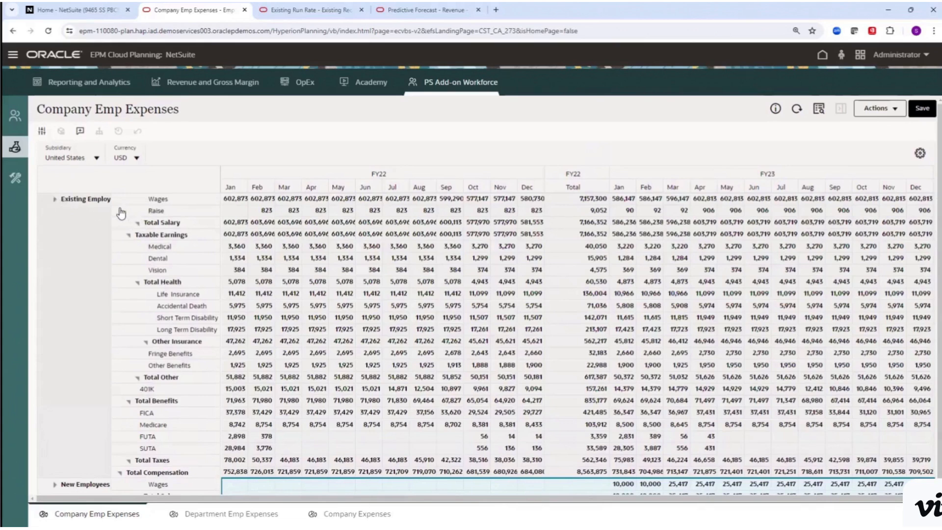
Expand the existing employees, examine the first employee's monthly expense breakdown, and view the form's available actions, including Open in Smart View.
scroll(56, 199, "down", 1)
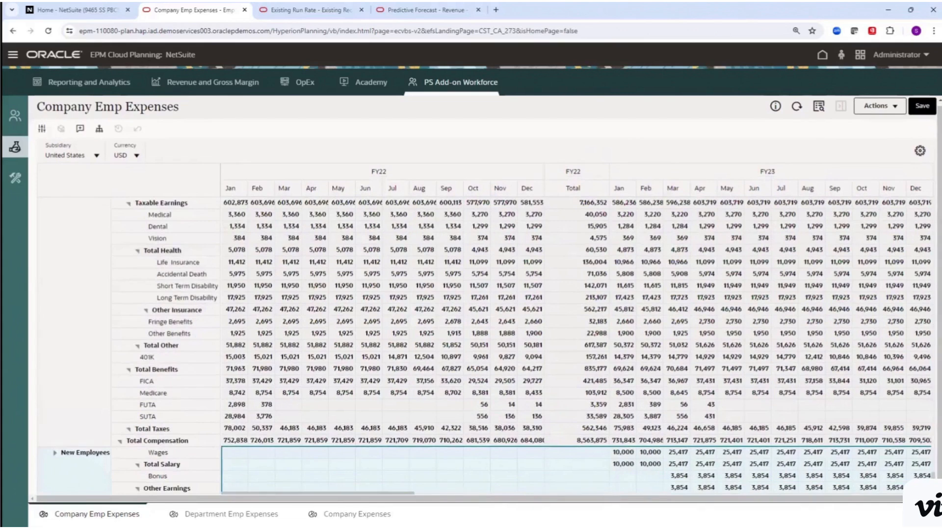
scroll(576, 346, "up", 5)
scroll(576, 346, "up", 10)
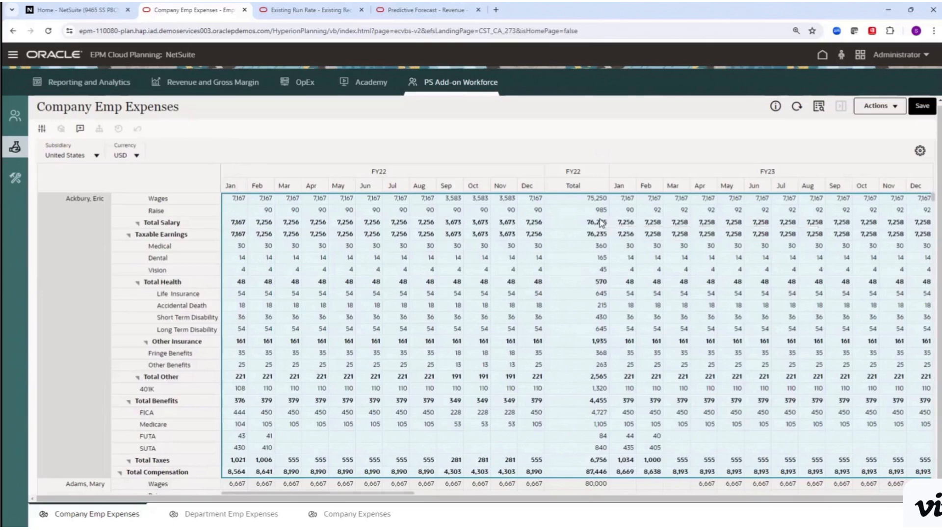
left_click(338, 294)
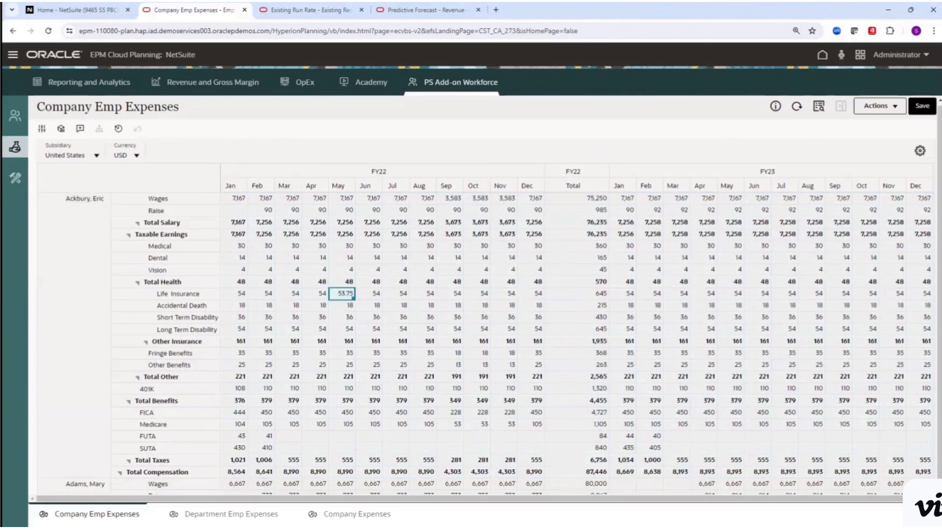
left_click(878, 105)
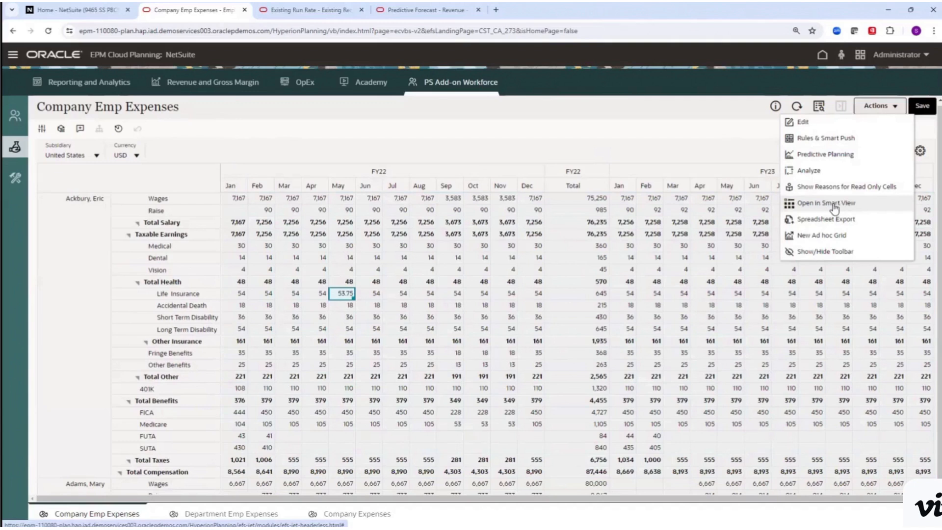
Open the Annual Assumptions form and examine the 401(k) Company Match % for FY22 and FY23 alongside the other annual rates.
left_click(196, 132)
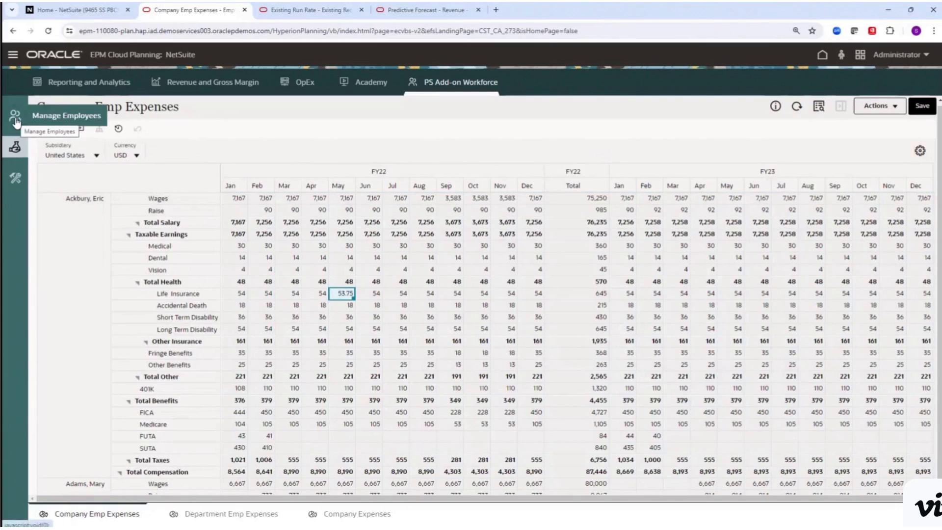
left_click(13, 178)
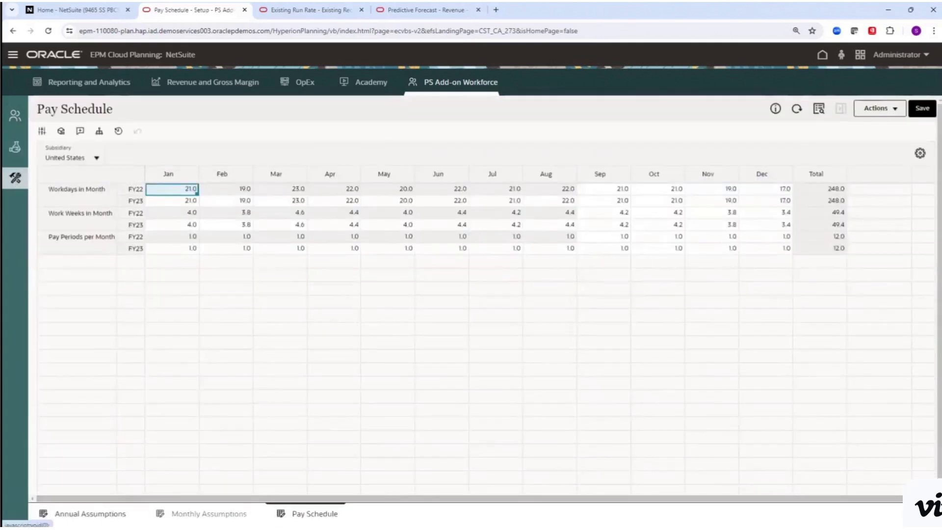
left_click(82, 512)
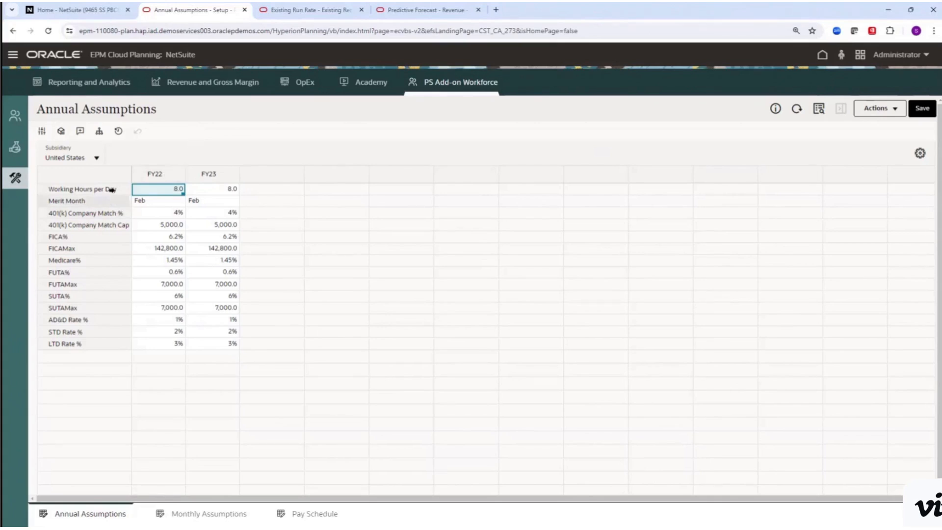
double_click(160, 211)
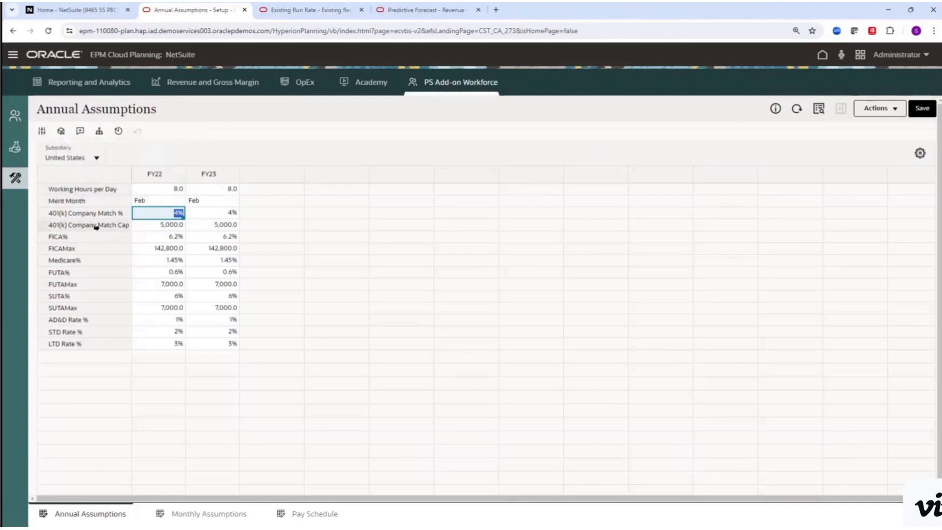
left_click(276, 213)
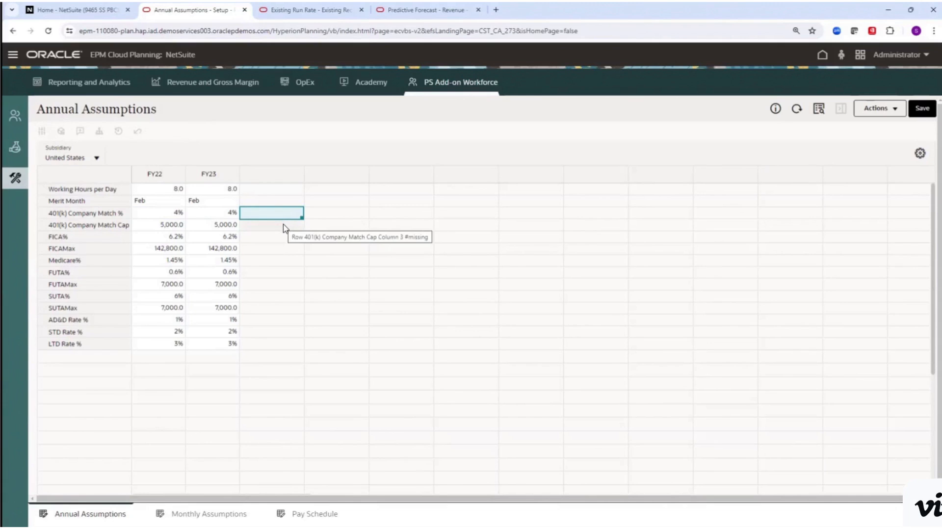
left_click(285, 191)
left_click(104, 212)
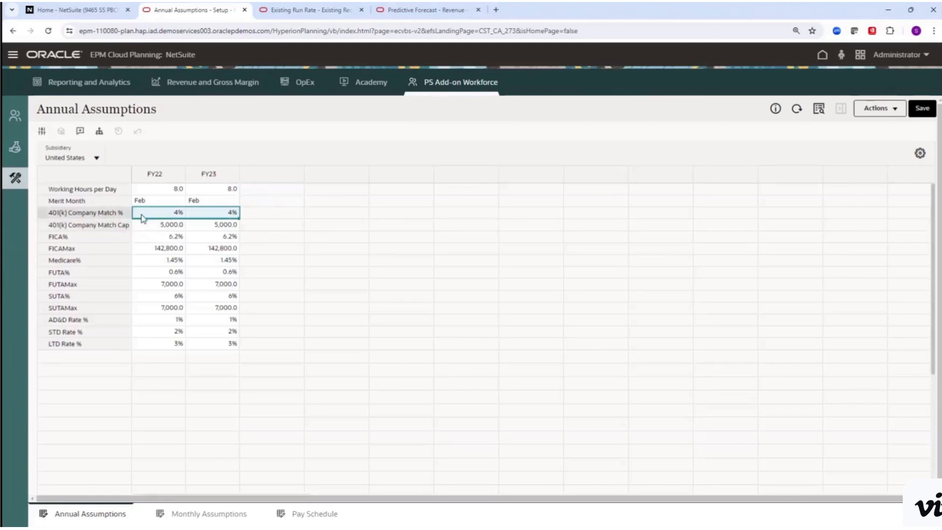
double_click(169, 213)
left_click(270, 213)
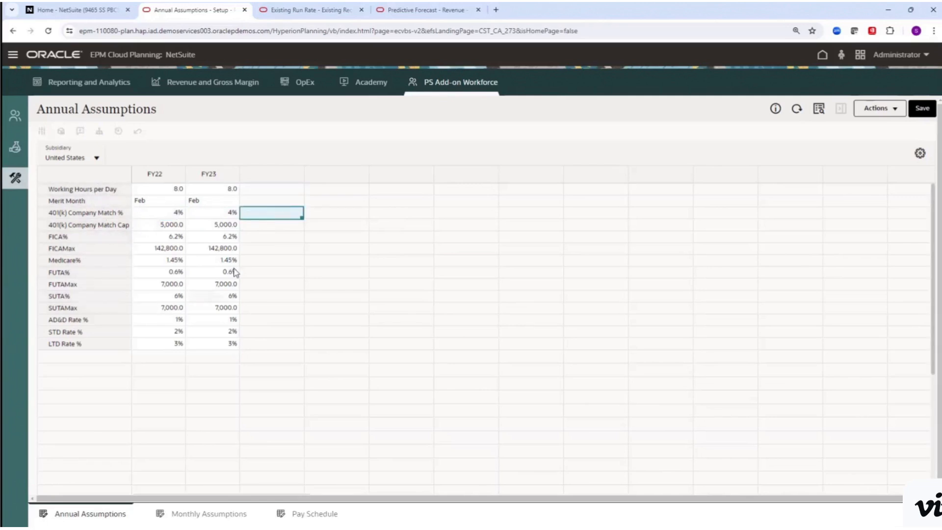
left_click(255, 227)
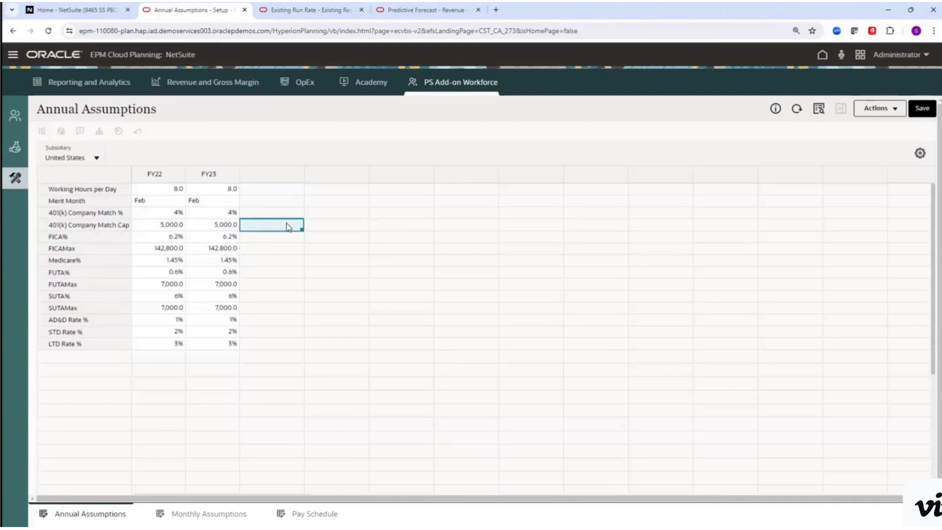
left_click(321, 214)
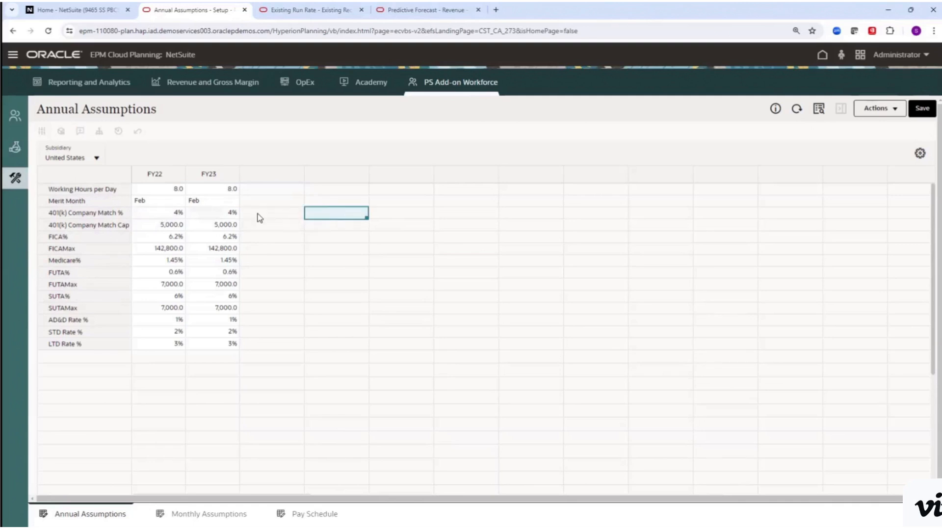
left_click(298, 203)
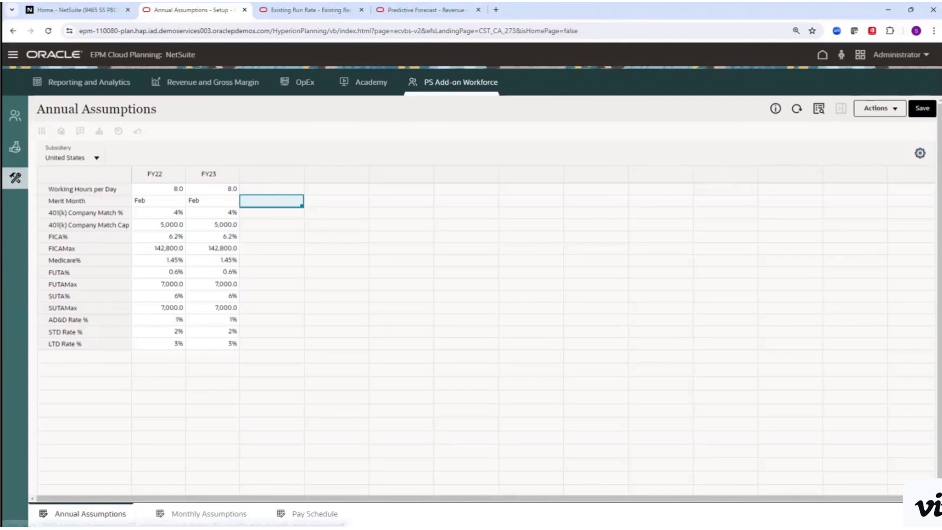
View the Annual Assumptions form's available actions, including Rules & Smart Push, and highlight the 401(k) Company Match % row.
left_click(877, 108)
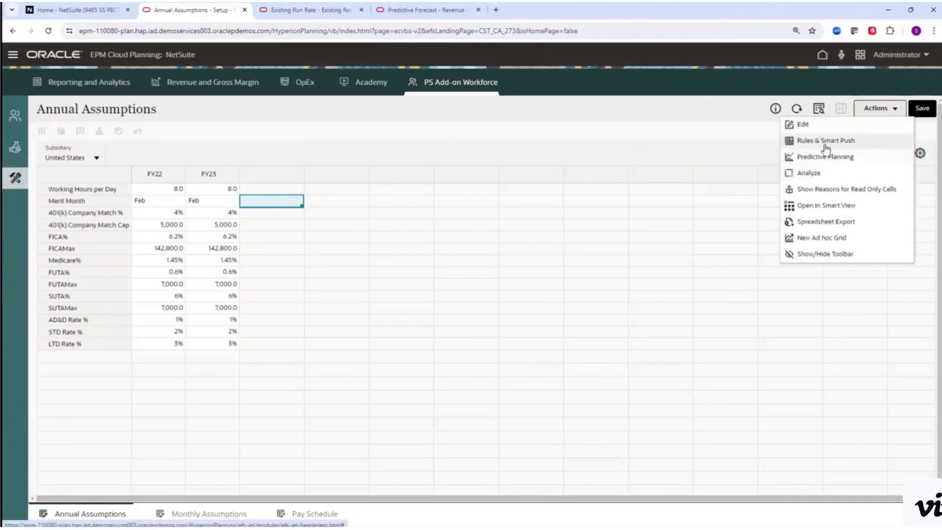
left_click(237, 131)
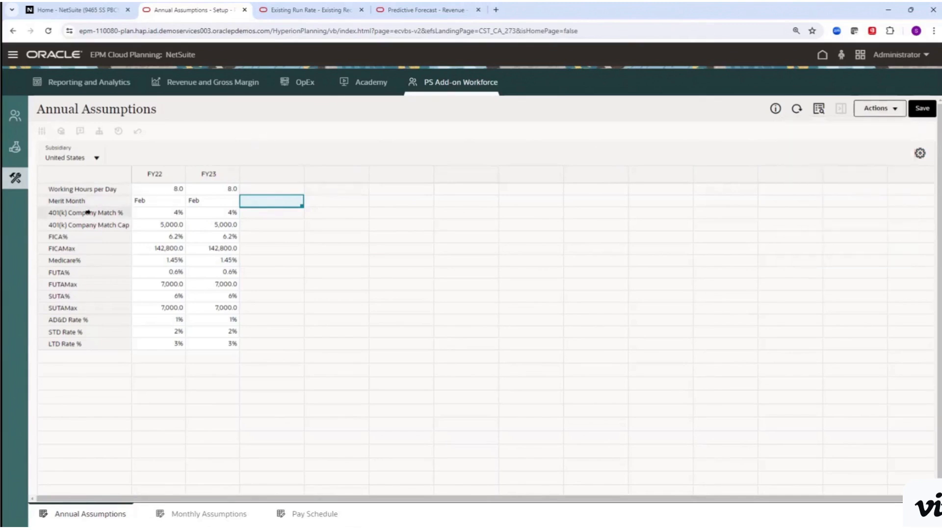
left_click(117, 213)
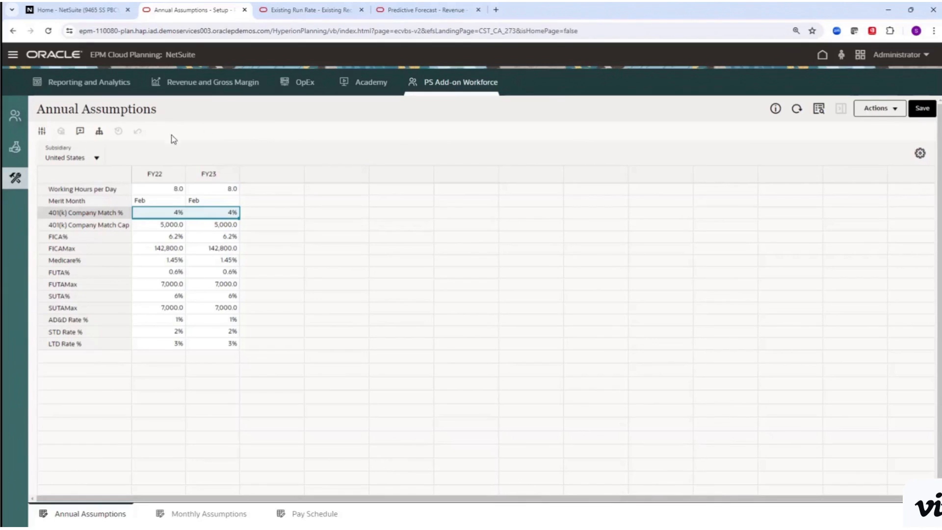
Open the New Hires by Department form and give To Be Hired 3 a hire date of 7/15/24 and an input rate of 75,000.
left_click(14, 117)
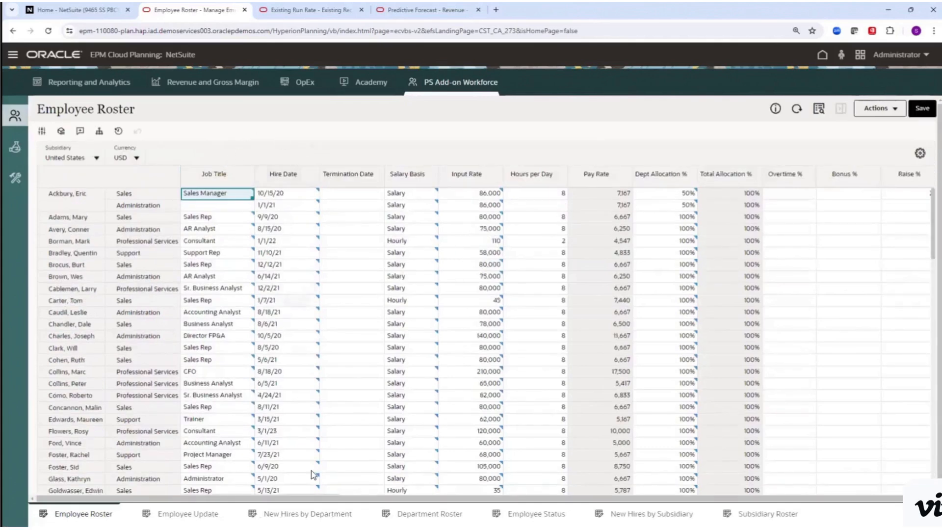
left_click(307, 514)
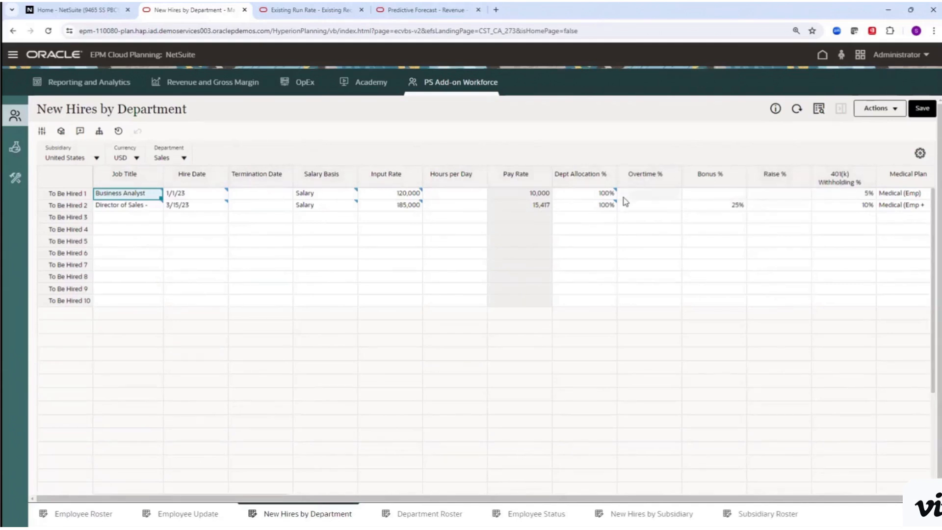
left_click(186, 216)
left_click(220, 217)
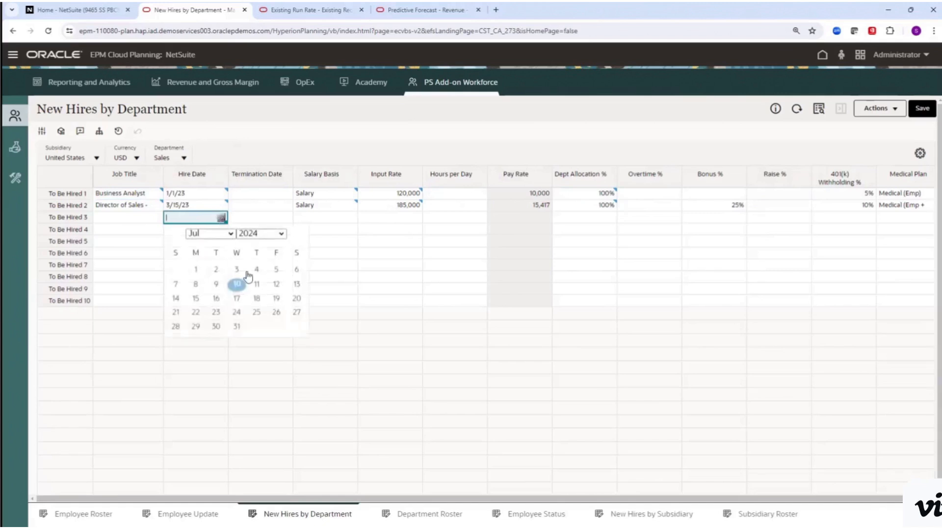
left_click(197, 296)
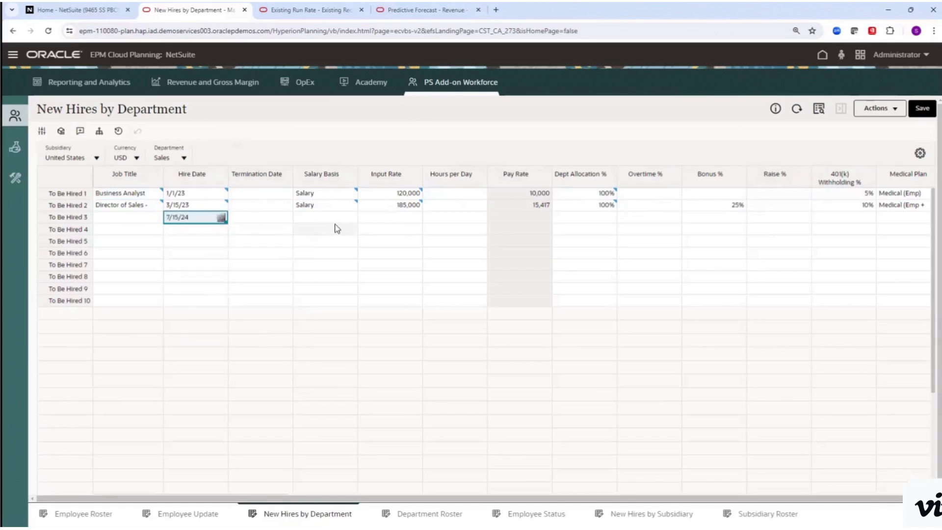
left_click(384, 218)
type("75000")
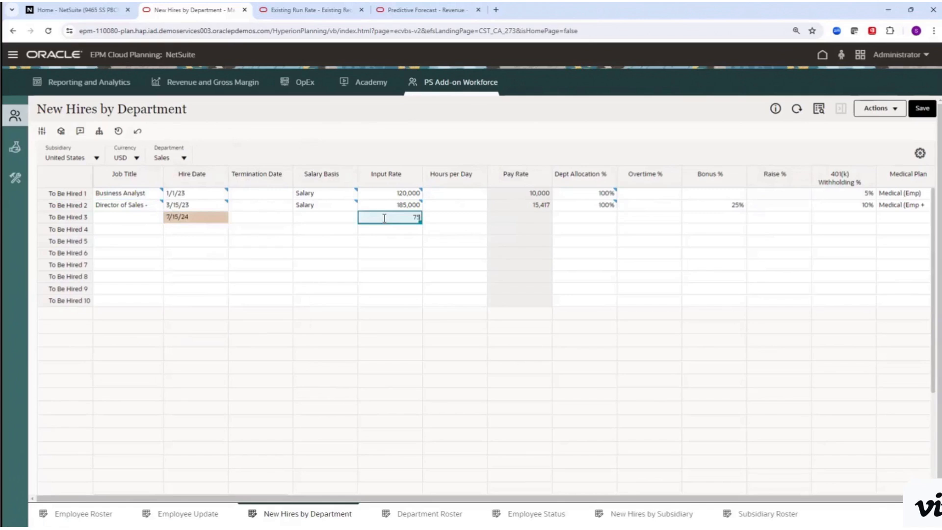
left_click(385, 331)
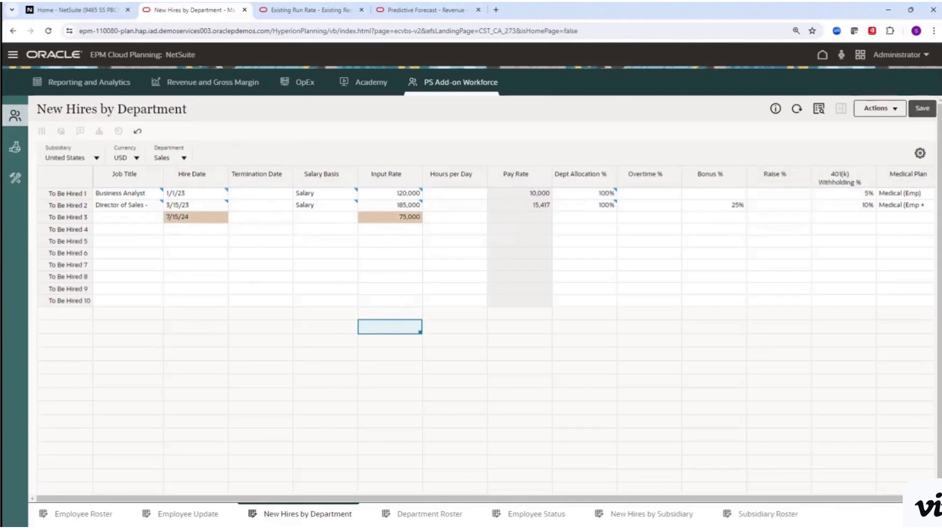
Highlight the Input Rate and Hire Date columns and set To Be Hired 3's hire date to 7/24/24.
left_click(387, 177)
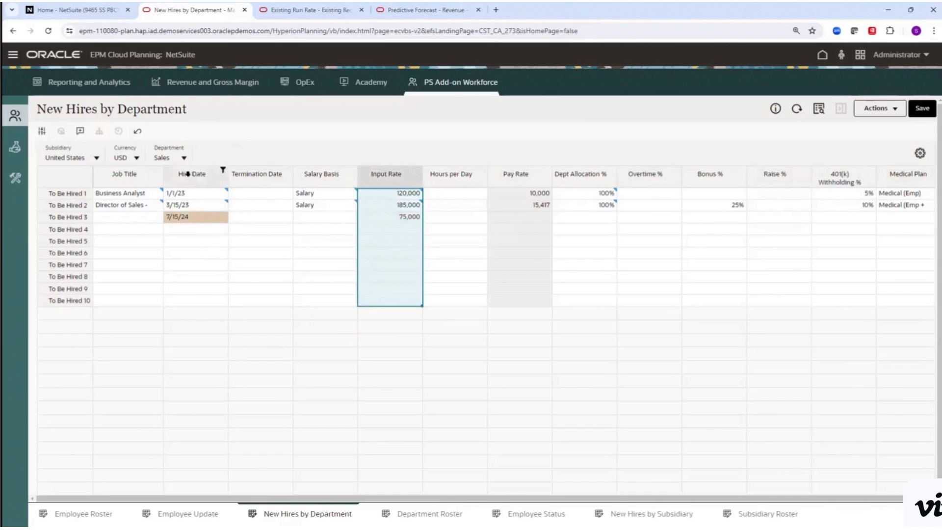
left_click(188, 174)
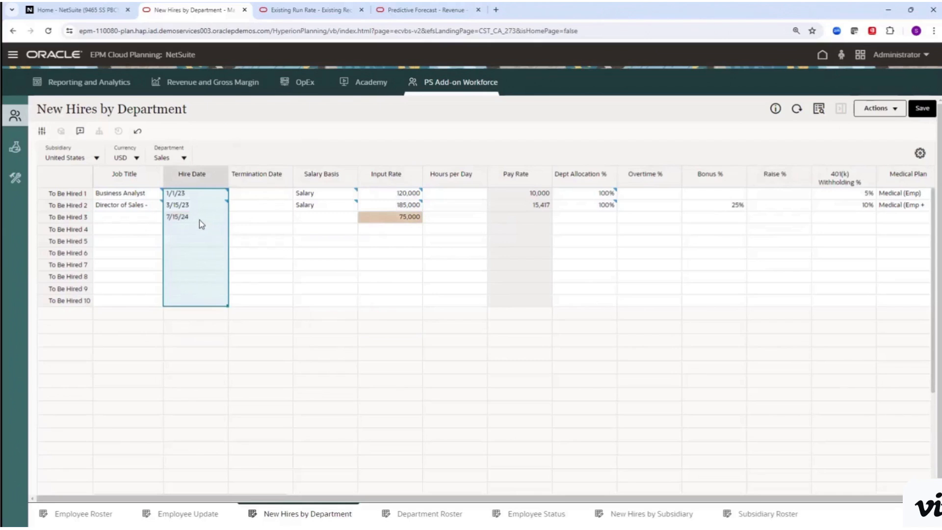
left_click(216, 217)
left_click(221, 217)
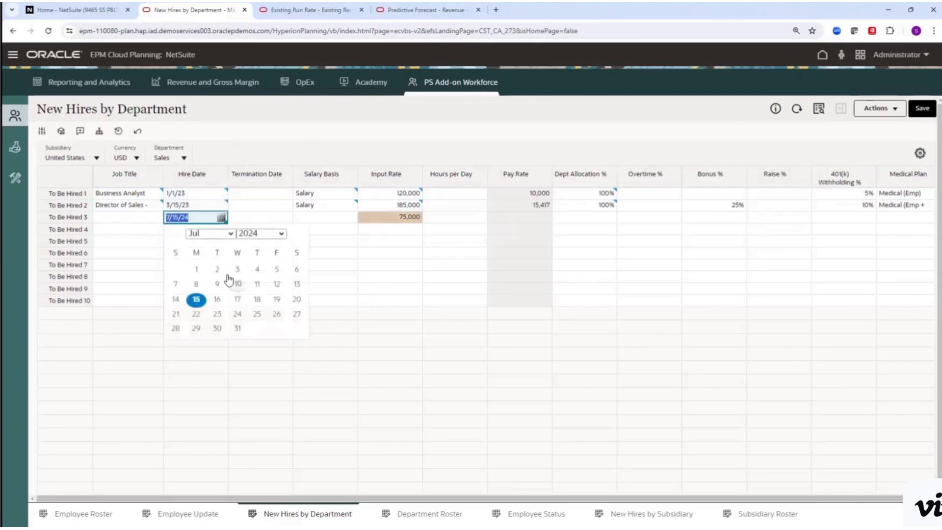
left_click(237, 313)
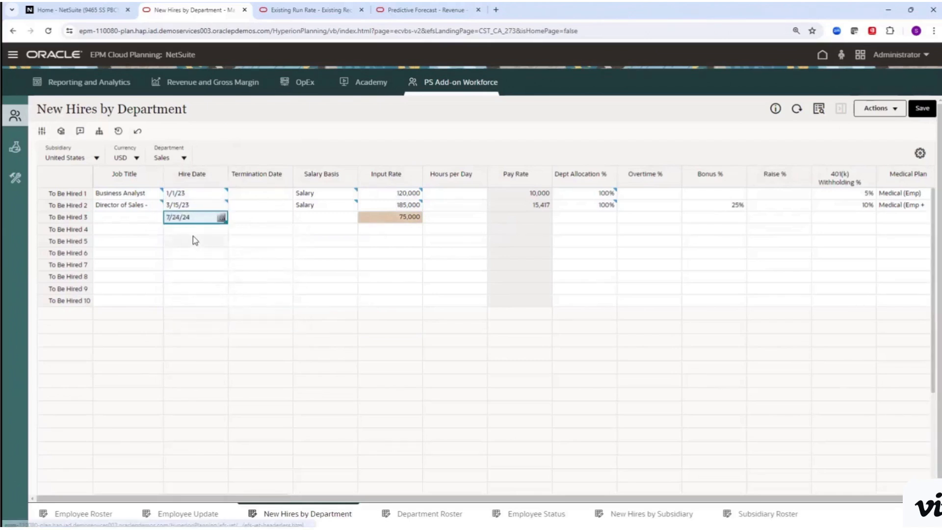
left_click(198, 229)
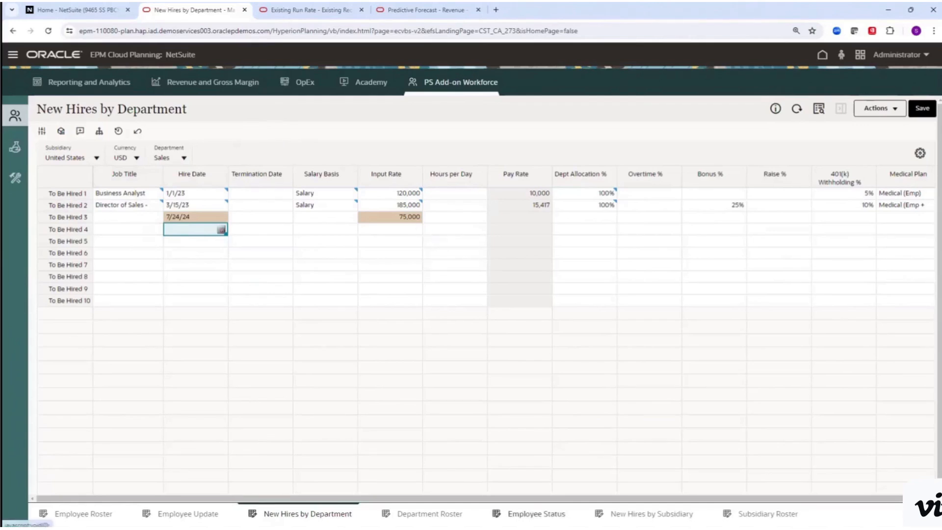
Open the Employee Status form, discarding the unsaved new-hire entries, and set the third listed employee's status to LOA for Sep and Oct FY22.
left_click(545, 510)
left_click(565, 301)
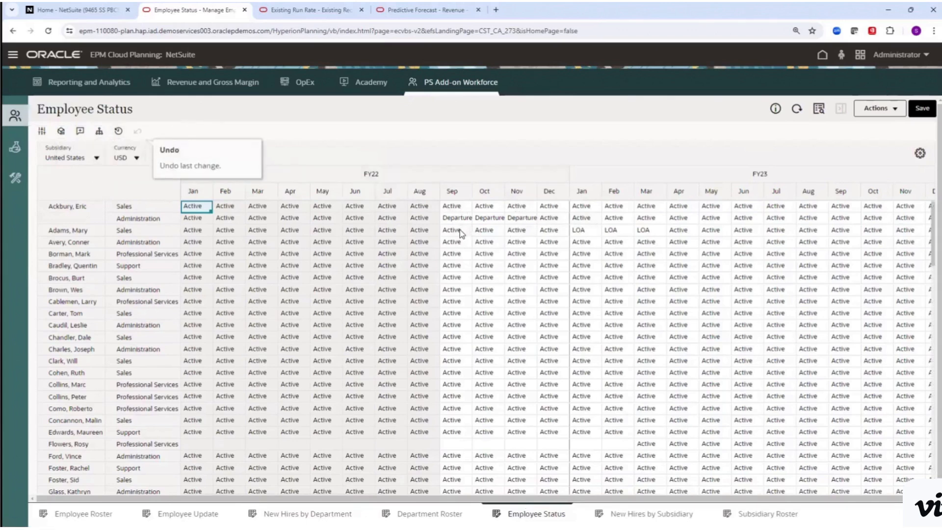
left_click(80, 242)
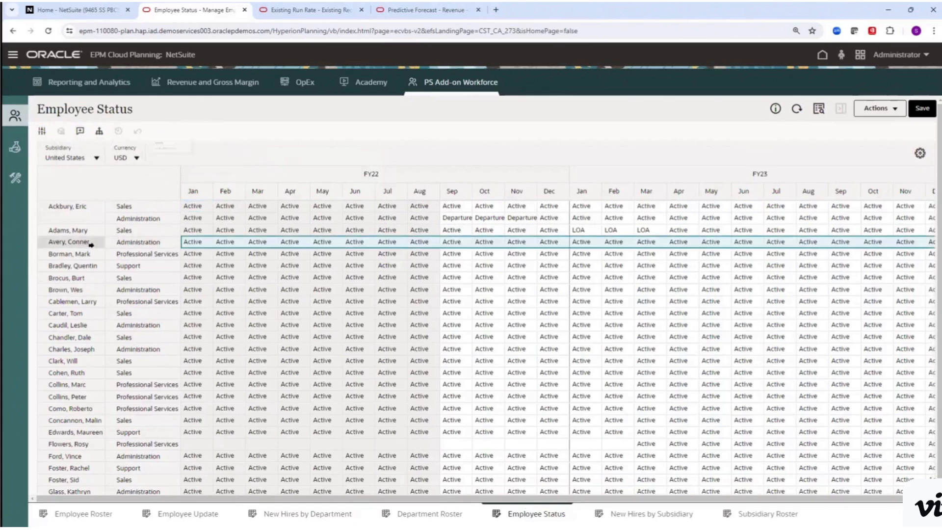
left_click(452, 242)
left_click(464, 242)
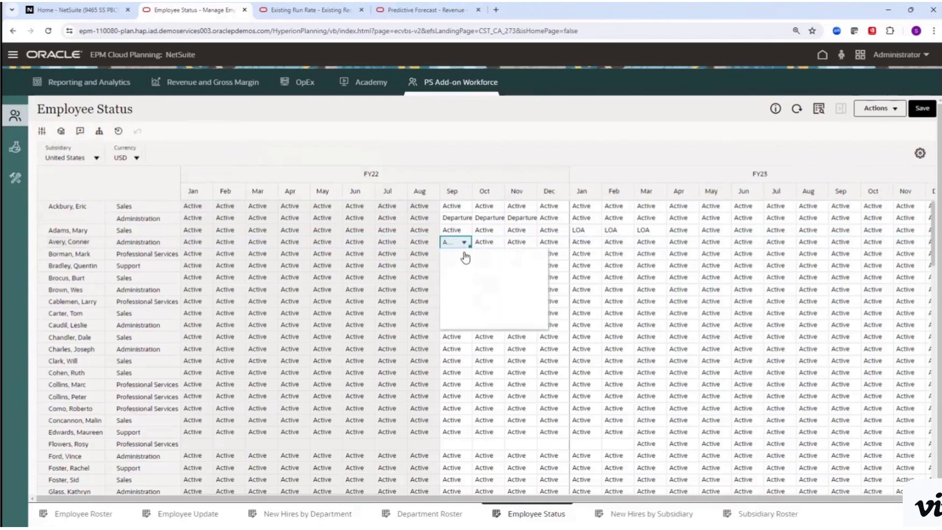
left_click(452, 274)
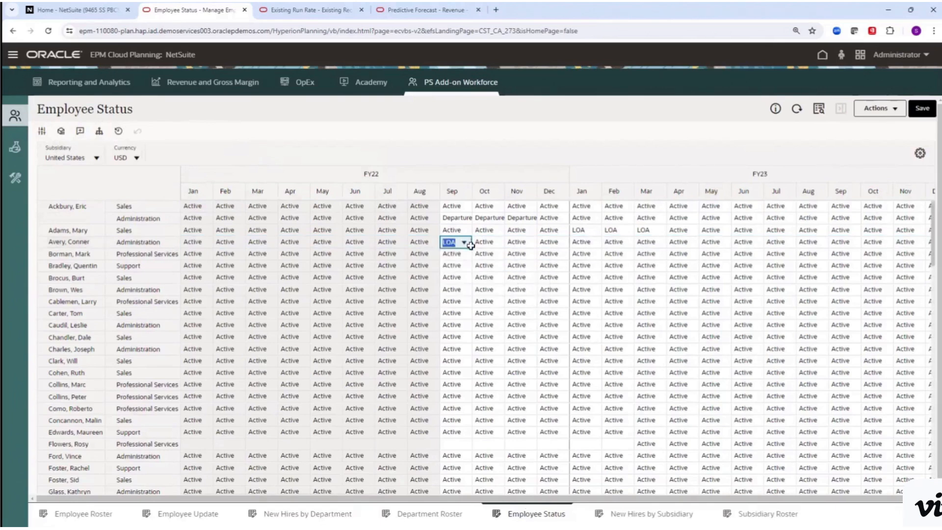
left_click_drag(469, 245, 478, 247)
left_click(418, 261)
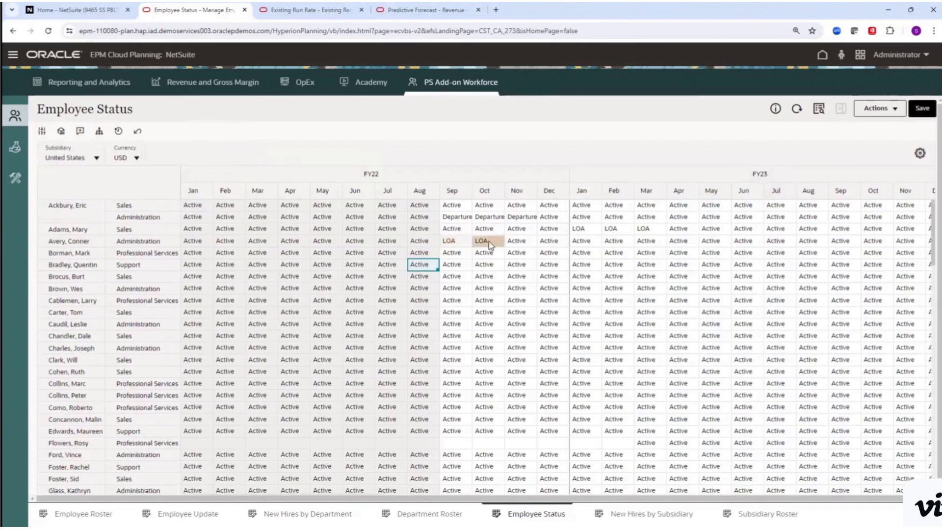
left_click(521, 241)
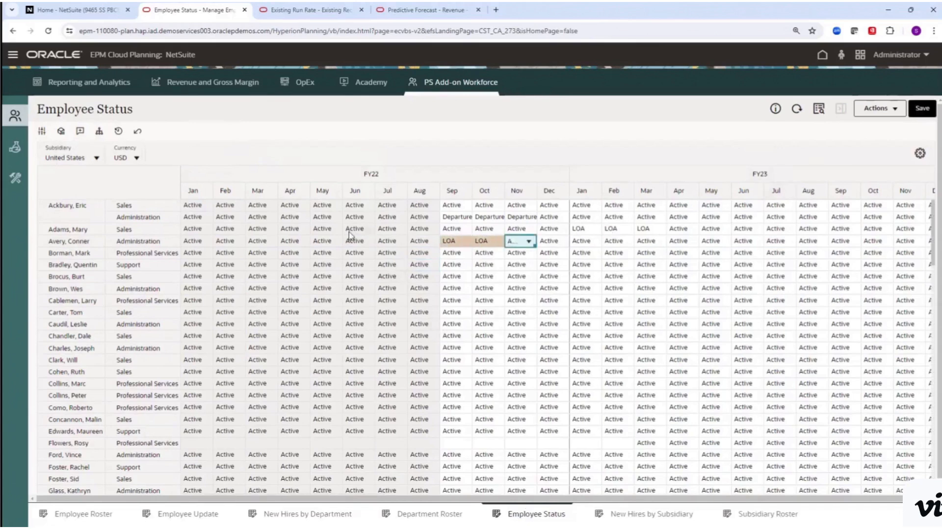
left_click(320, 242)
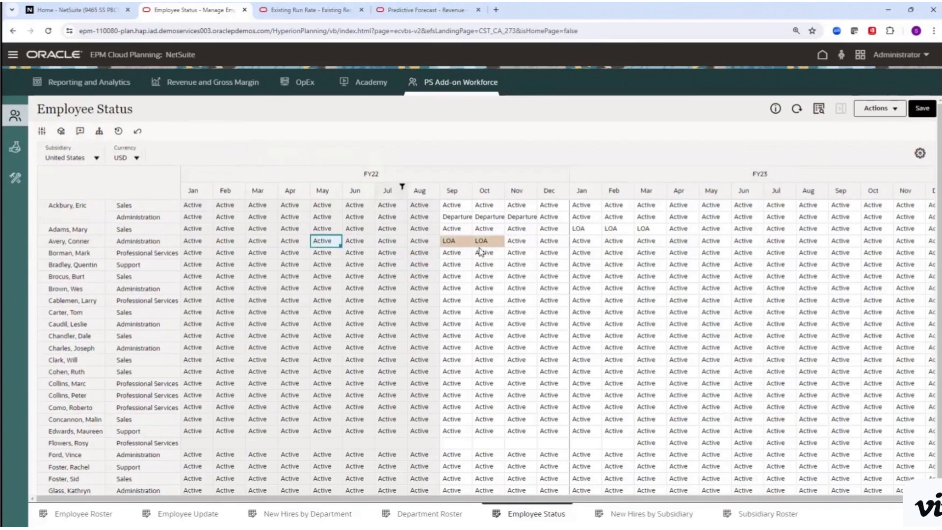
Extend the Departure status in the first listed employee's Administration row from Sep FY22 through Nov FY23.
left_click(464, 221)
left_click(465, 218)
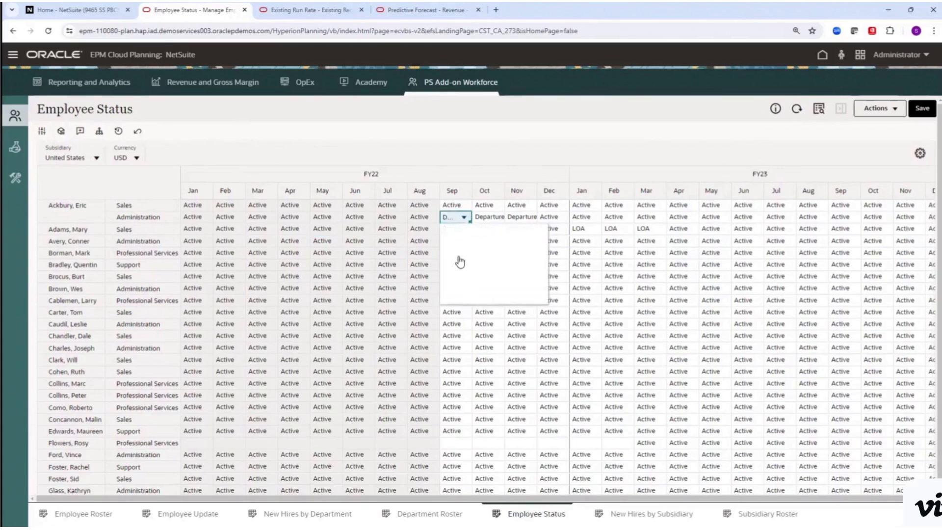
left_click(459, 266)
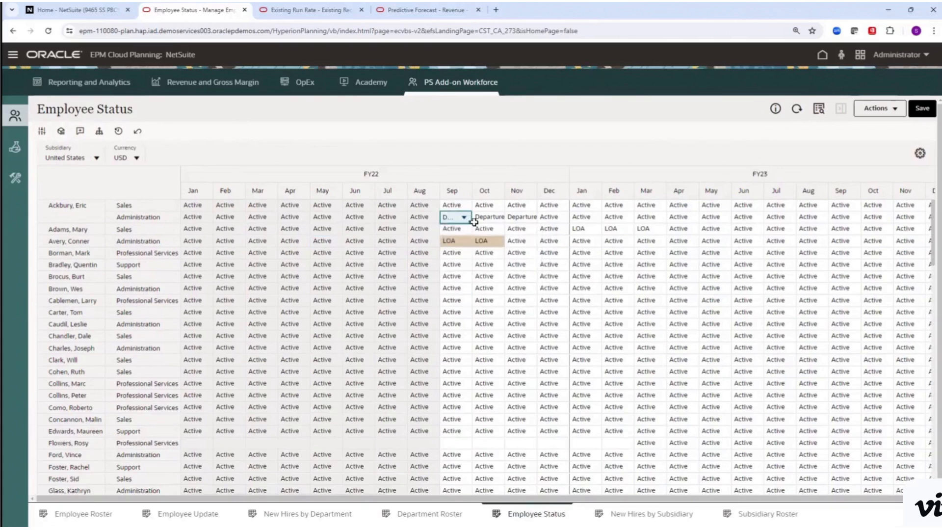
left_click_drag(473, 222, 795, 220)
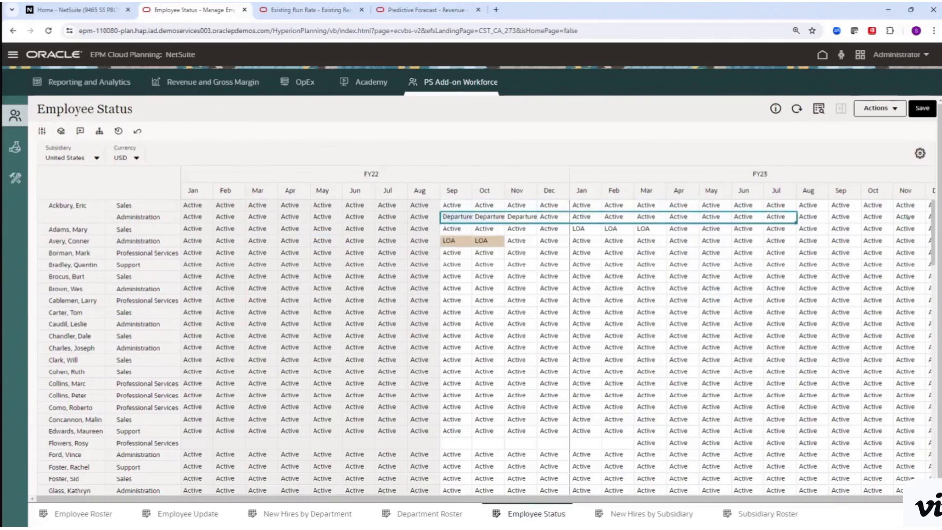
left_click_drag(908, 217, 915, 219)
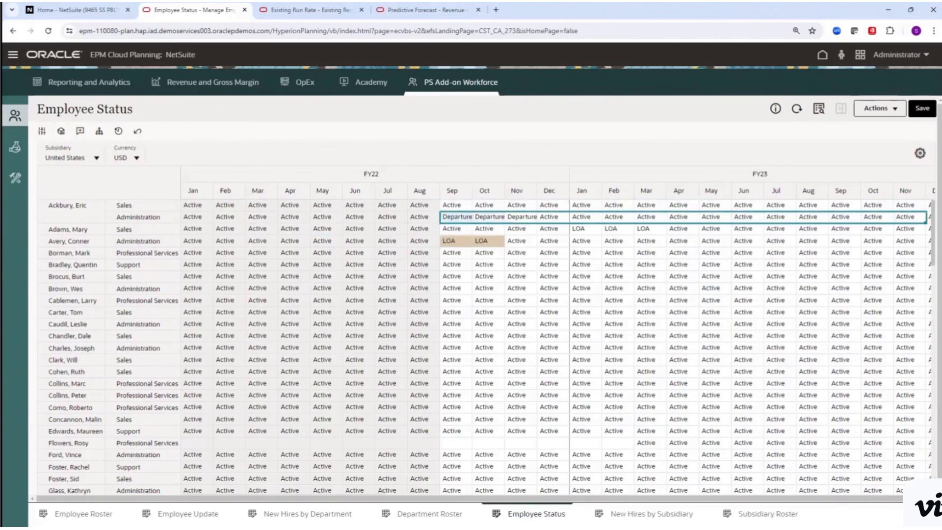
left_click(323, 238)
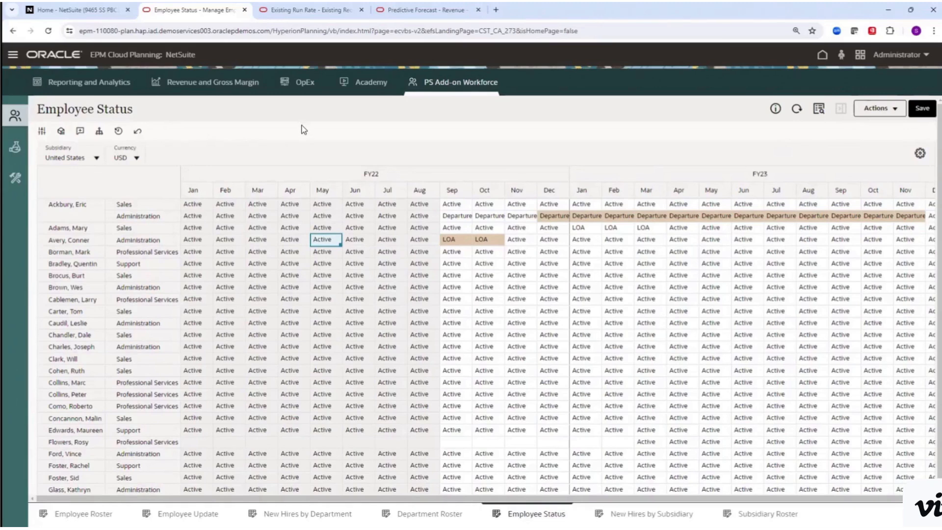
Open the OpEx by Dept form, discarding the unsaved status changes, and view the available Version choices.
left_click(301, 82)
left_click(558, 301)
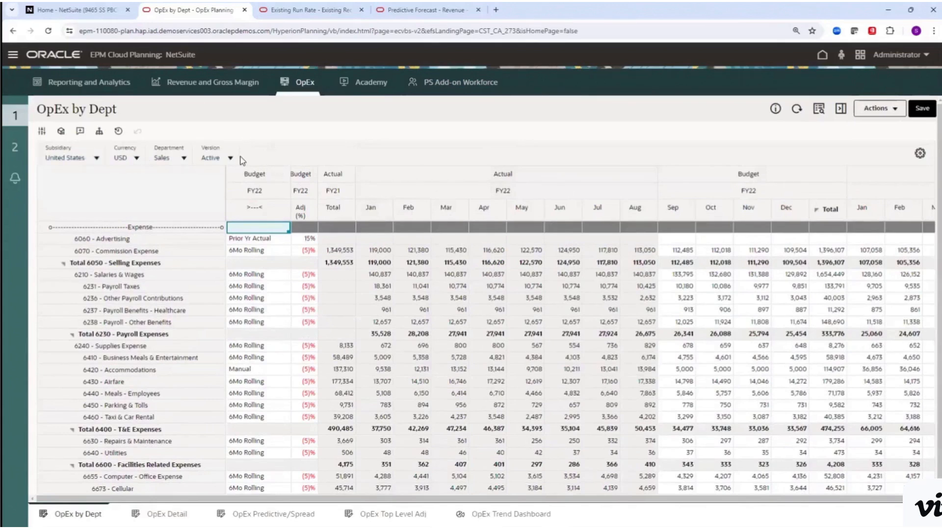
left_click(208, 159)
left_click(246, 132)
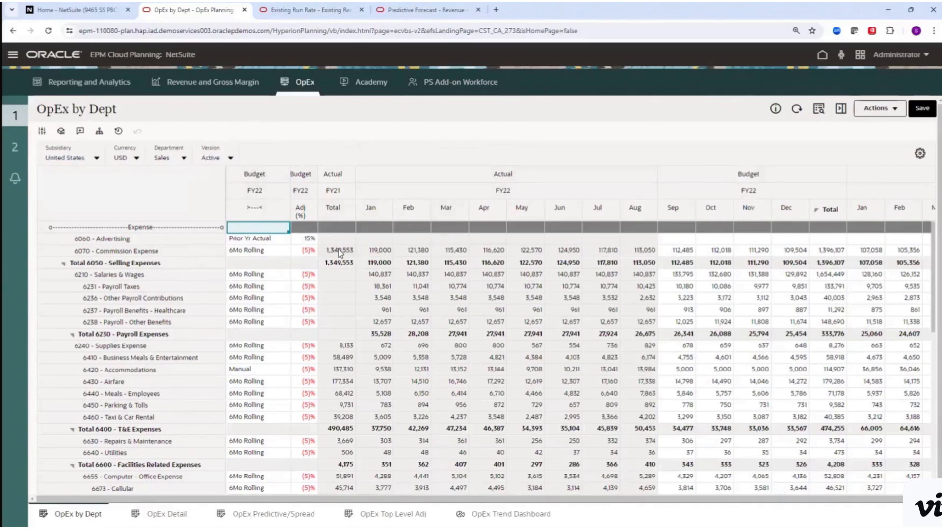
Inspect Commission Expense for Jan actual and Sep budget FY22, and the Sep FY22 budget for Salaries & Wages.
left_click(375, 251)
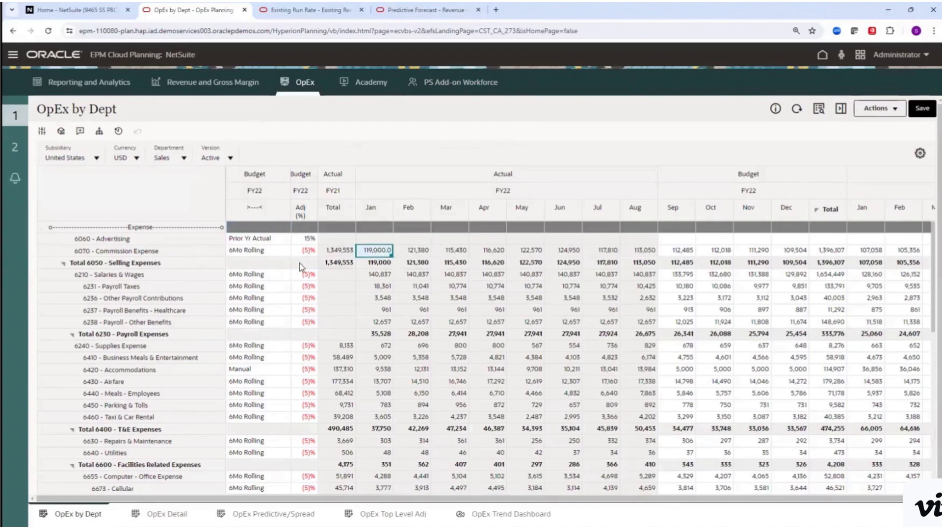
left_click(679, 252)
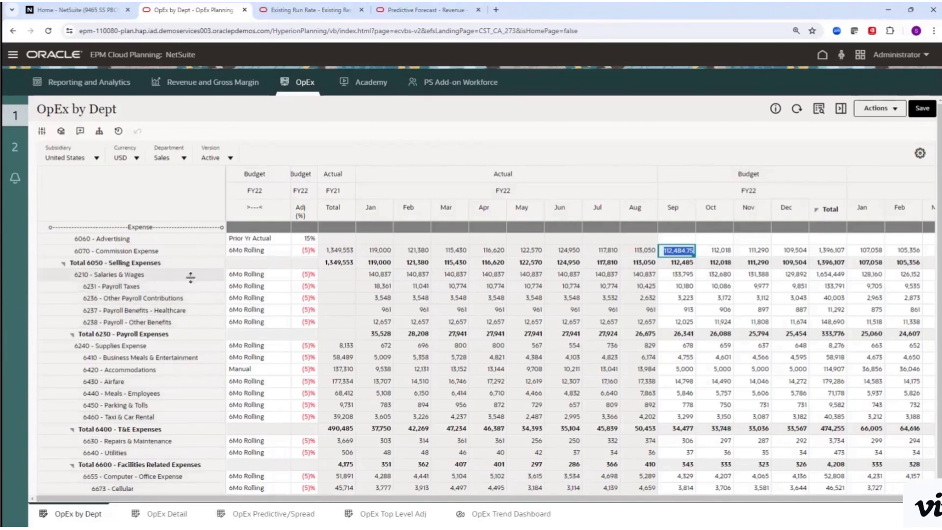
left_click(671, 274)
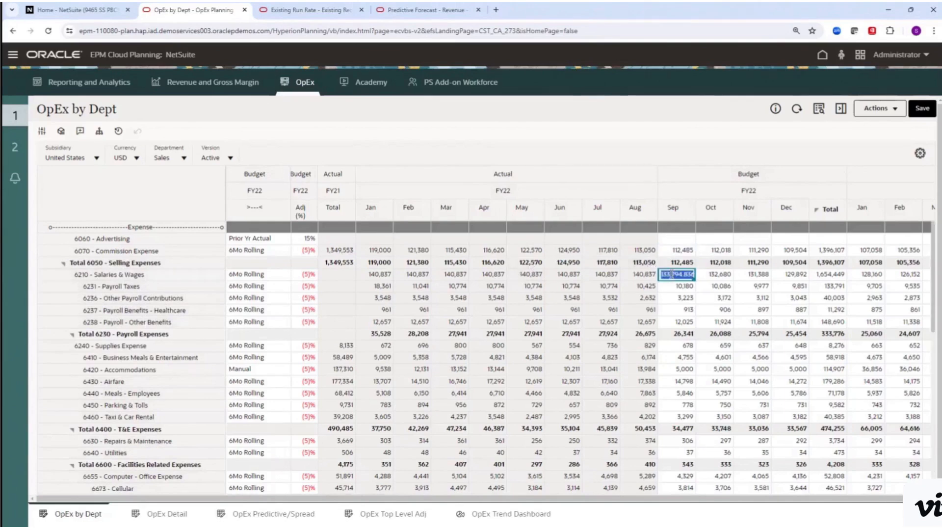
Set the FY22 budget total for 6231 - Payroll Taxes to 150,000 so it spreads over the budget months.
left_click(821, 286)
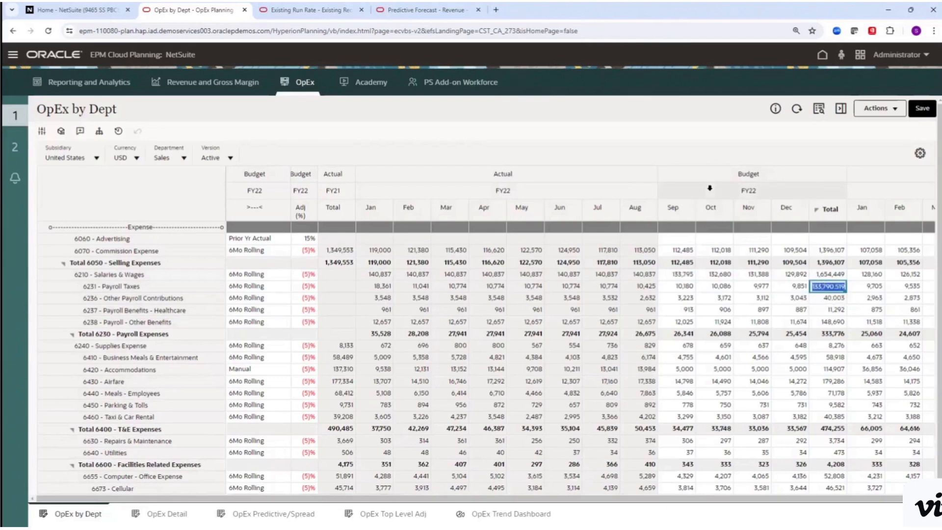
key("BackSpace")
key("Return")
left_click(598, 308)
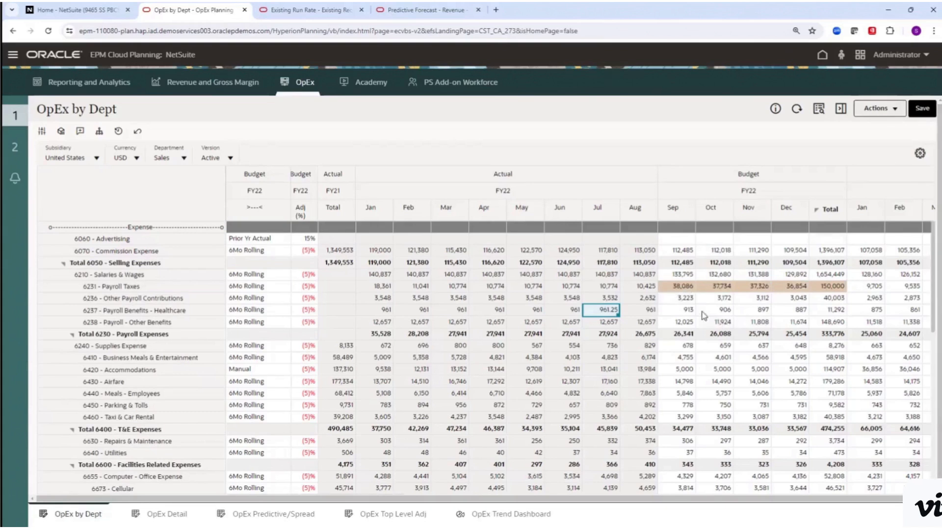
View the Change History of the Sep FY22 budget cells for Other Payroll Contributions and Salaries & Wages.
left_click(681, 299)
right_click(694, 300)
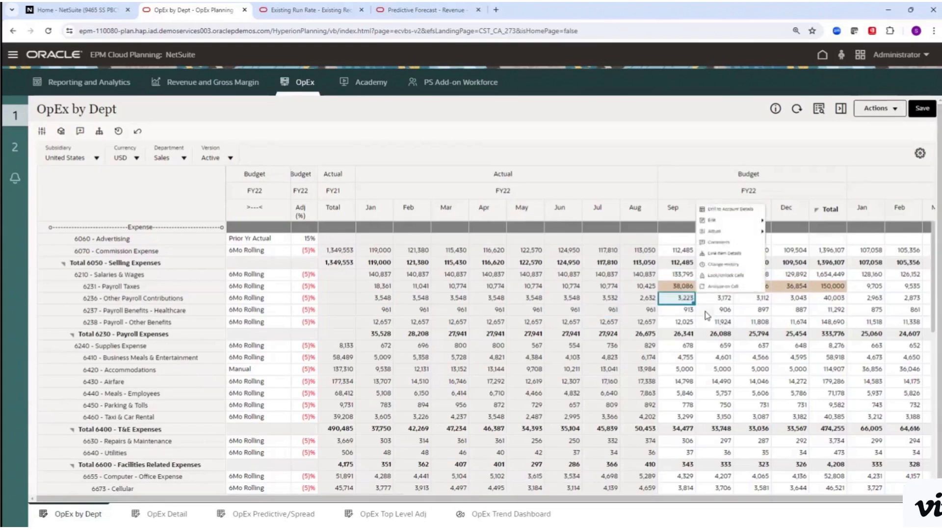
left_click(730, 251)
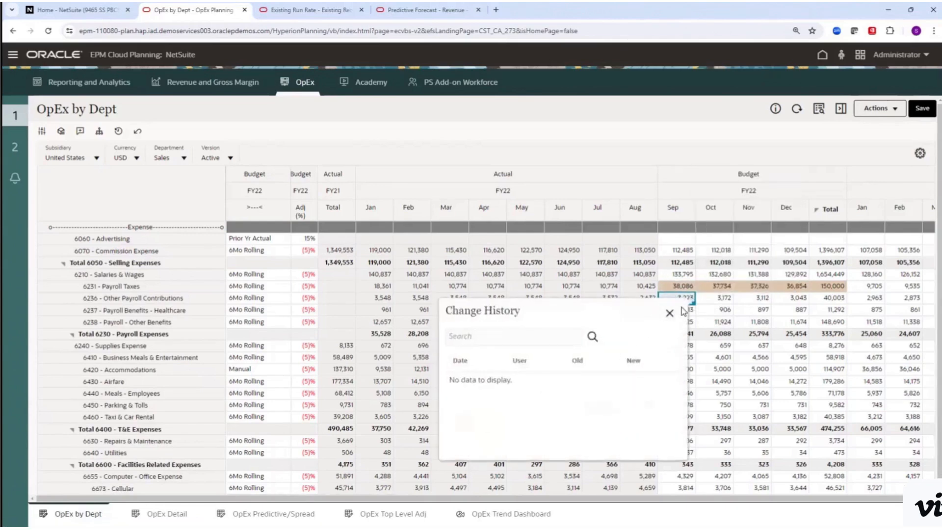
left_click(670, 313)
double_click(683, 274)
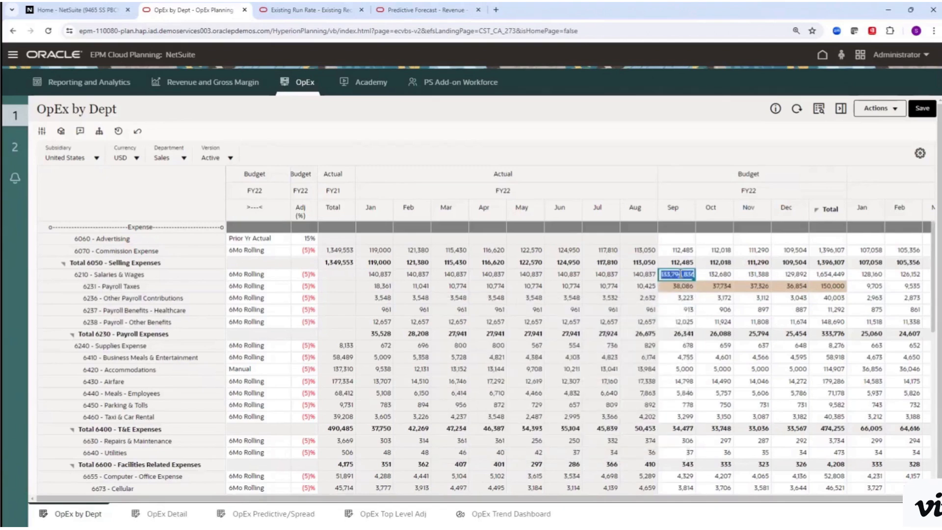
right_click(678, 274)
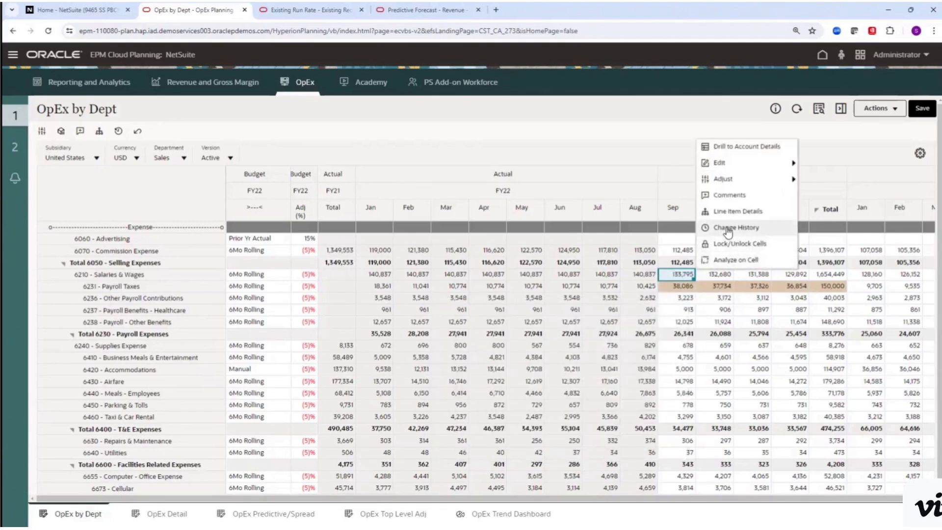
left_click(726, 227)
left_click(671, 286)
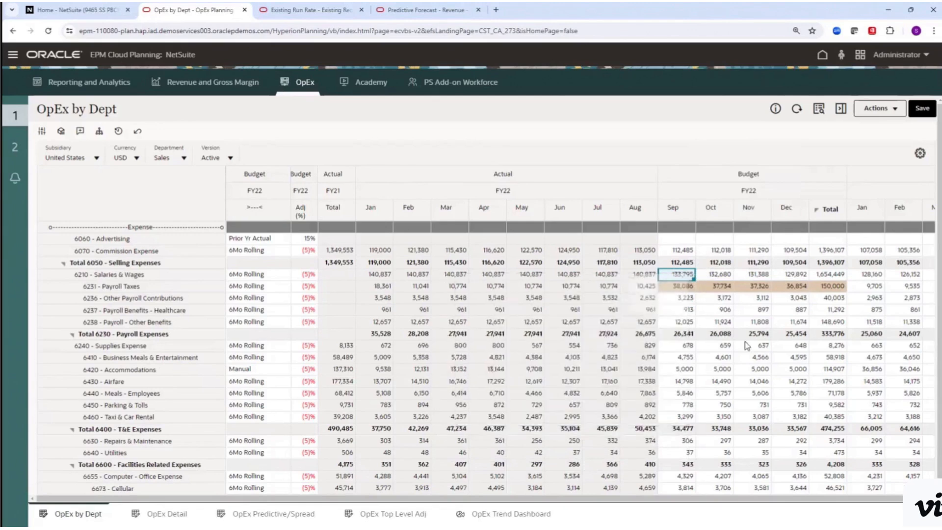
View the Change History of the Oct FY22 Business Meals & Entertainment budget and locate the Audit tool in the Navigator.
left_click(724, 362)
right_click(725, 362)
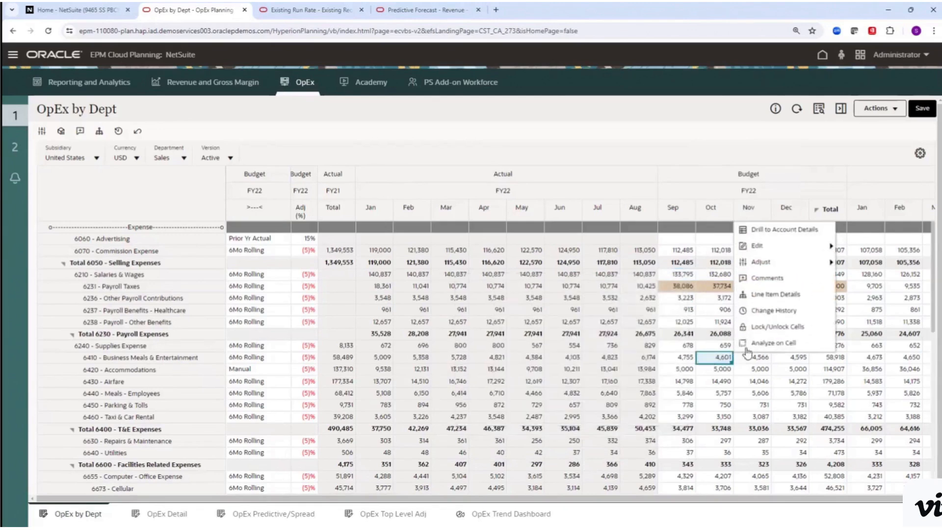
left_click(773, 310)
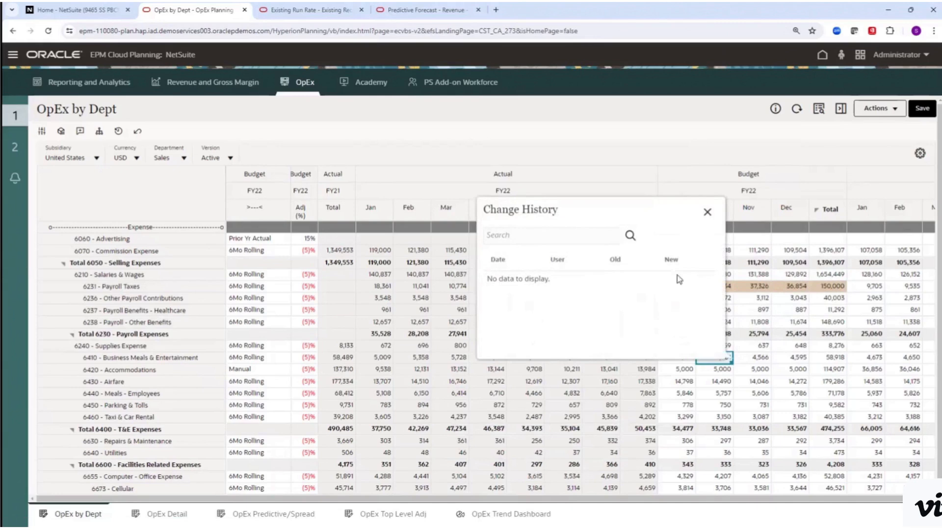
left_click(706, 212)
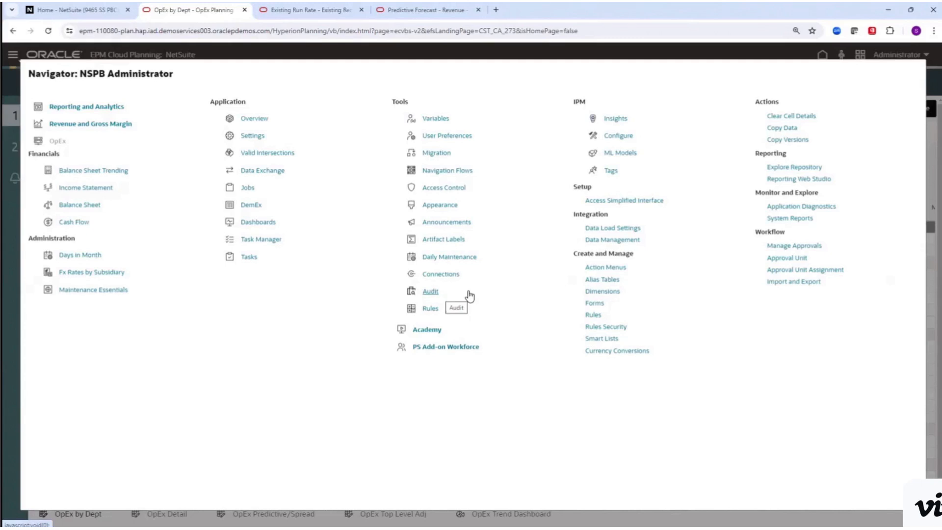
left_click(325, 48)
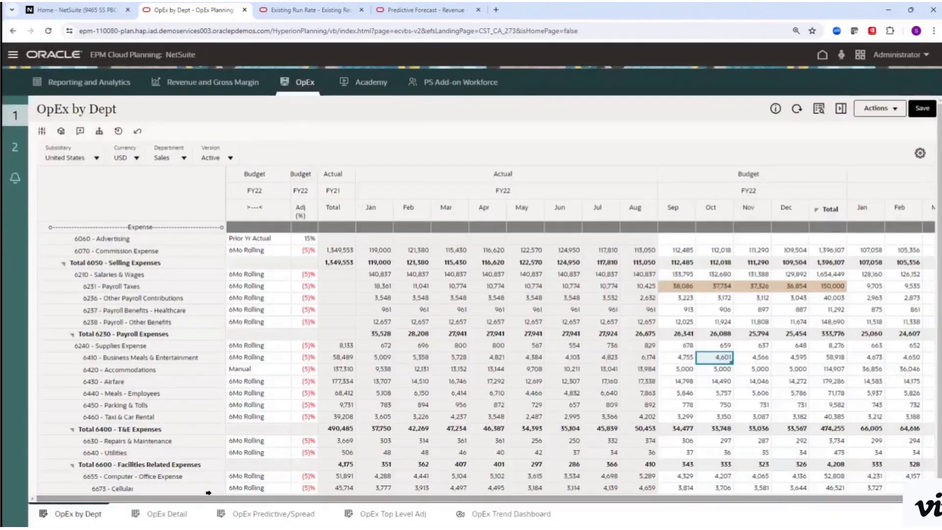
Set the budget method for 6210 - Salaries & Wages to Prior Yr Actual with a 5% adjustment.
left_click(278, 275)
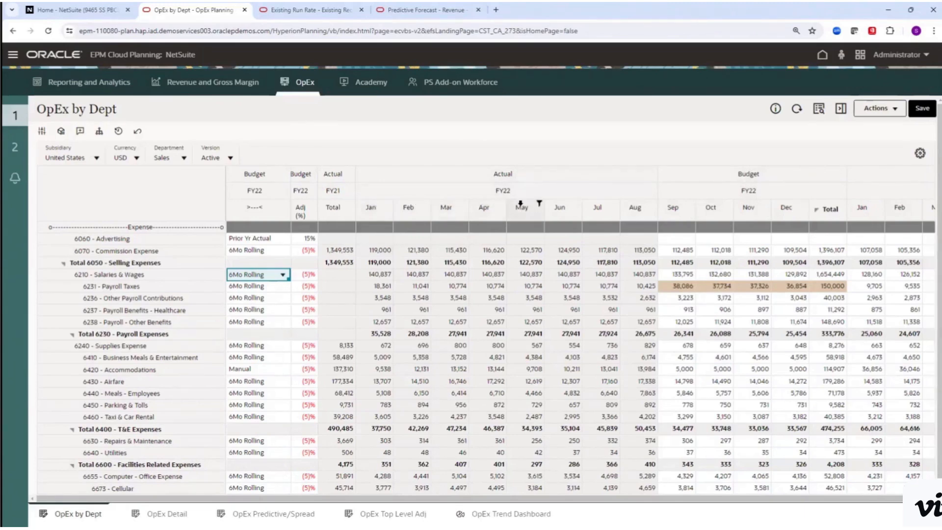
left_click(283, 275)
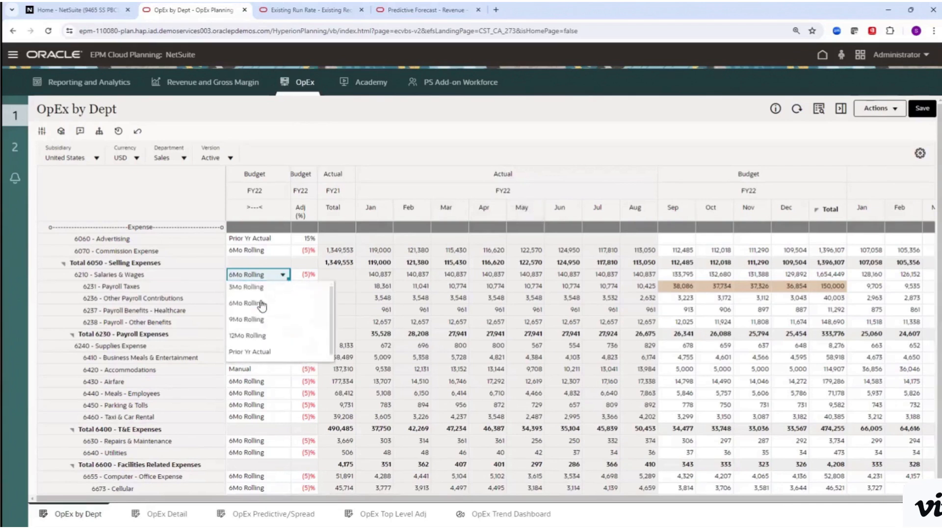
scroll(253, 338, "down", 1)
scroll(259, 331, "up", 1)
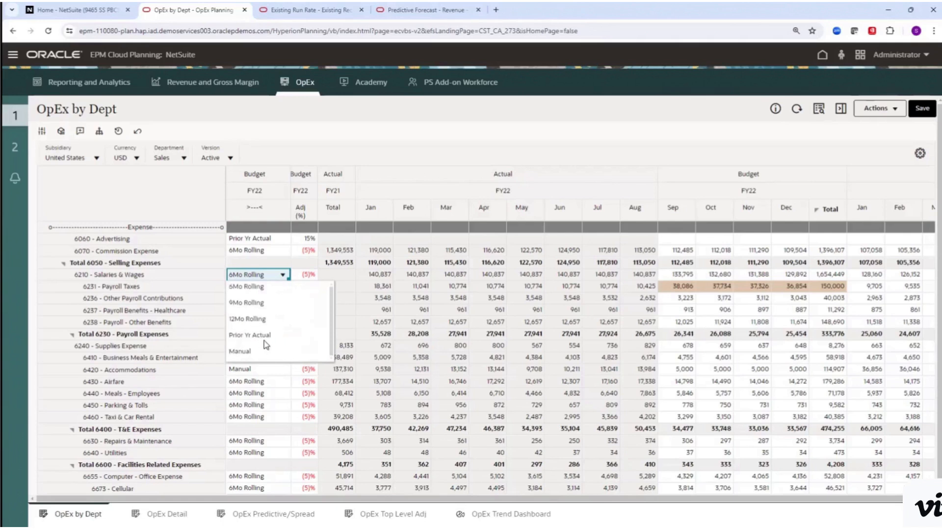
left_click(260, 335)
key("Tab")
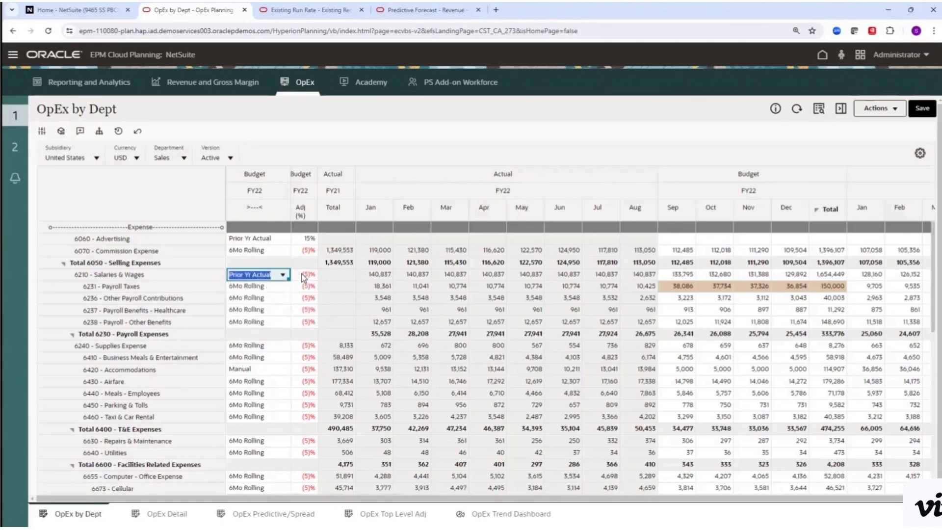
type("5")
left_click(396, 278)
Copy the Prior Yr Actual method and 5% adjustment from Salaries & Wages down to payroll rows 6231 through 6238.
left_click(258, 274)
left_click_drag(290, 279, 283, 327)
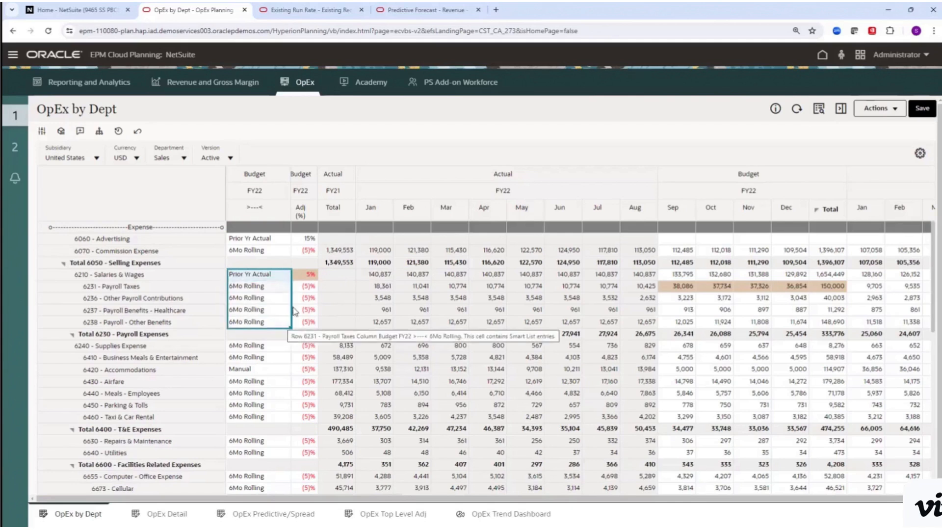
left_click(310, 275)
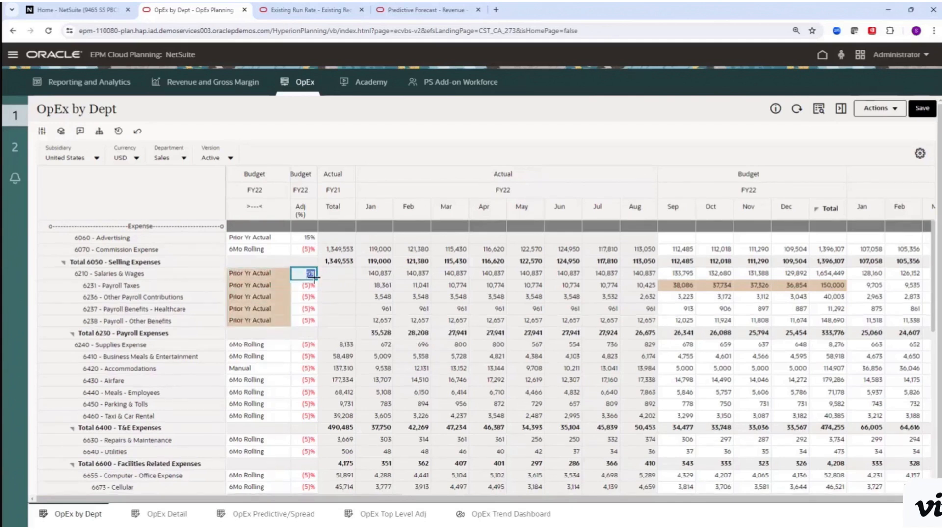
left_click_drag(314, 277, 316, 321)
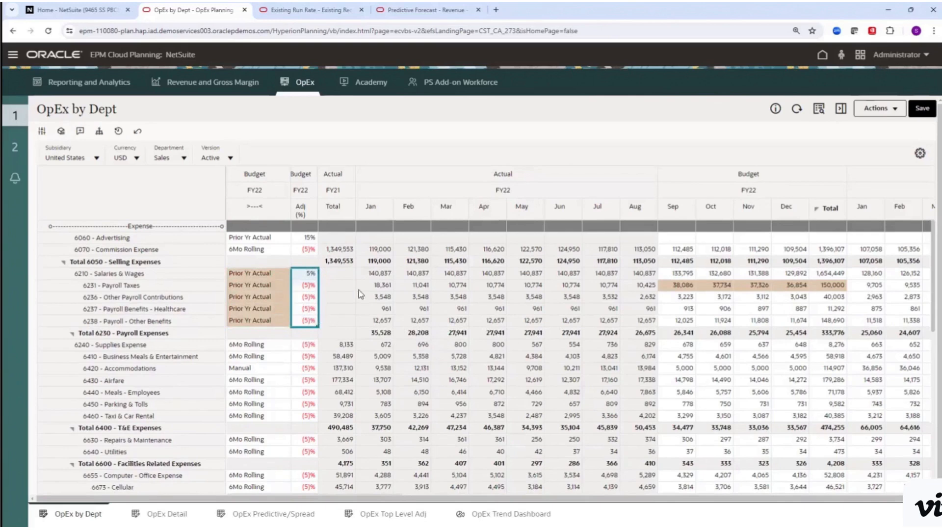
left_click(407, 296)
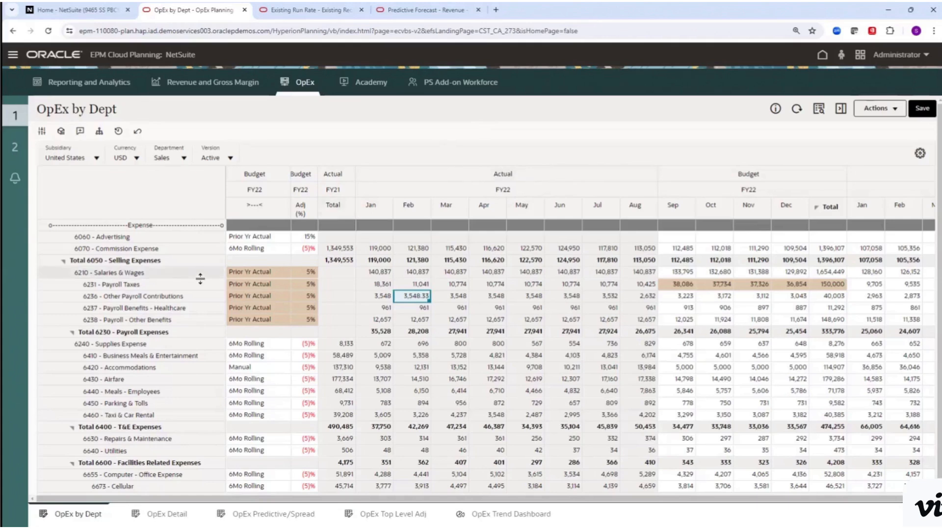
Review the expense rows down to the overall Expense total, and open the Sep FY22 budget cell for Other Payroll Contributions.
scroll(162, 357, "down", 1)
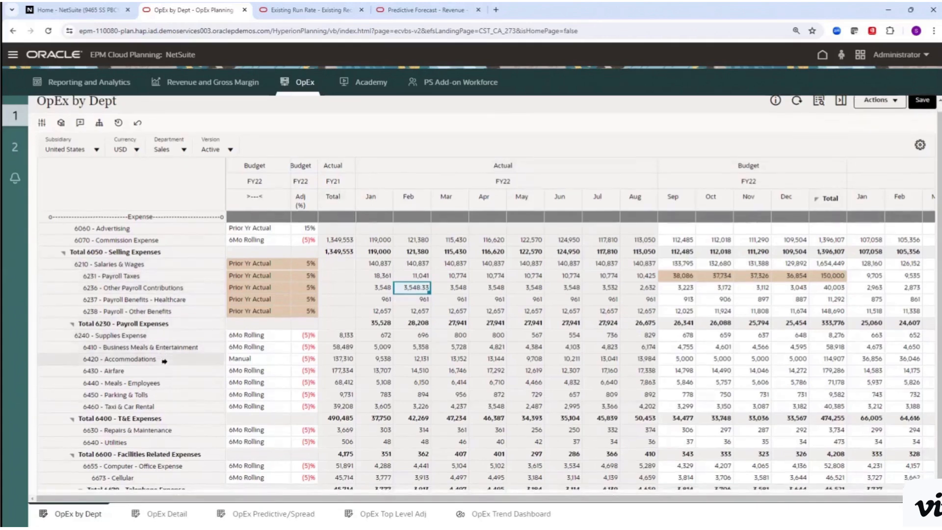
left_click(196, 445)
scroll(392, 385, "down", 2)
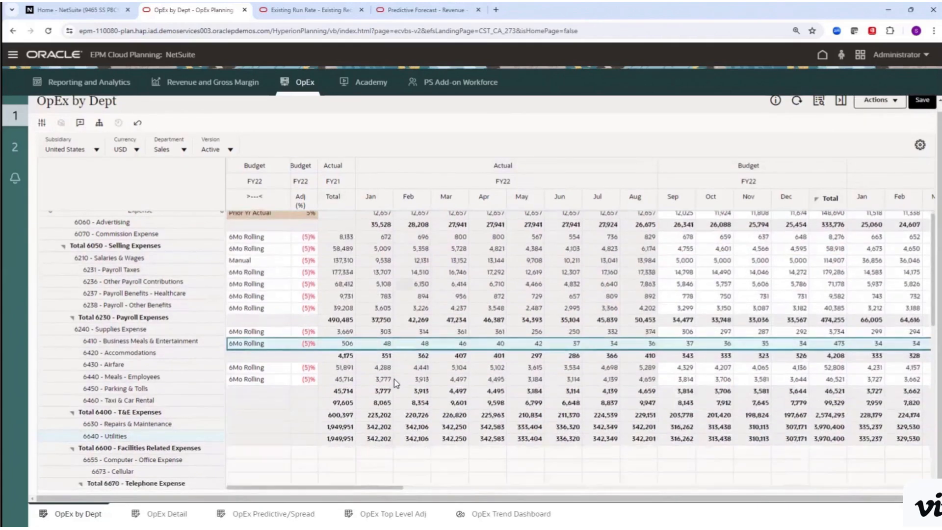
scroll(387, 389, "down", 5)
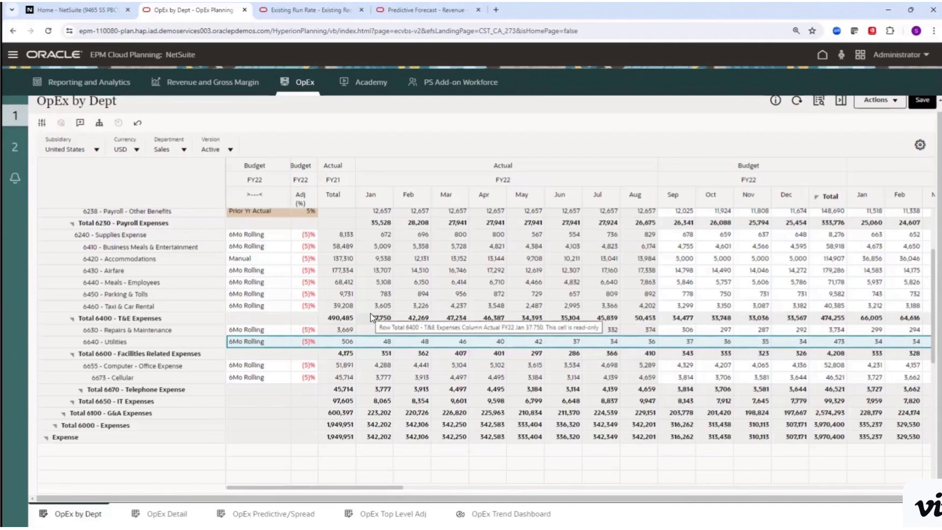
scroll(371, 316, "up", 2)
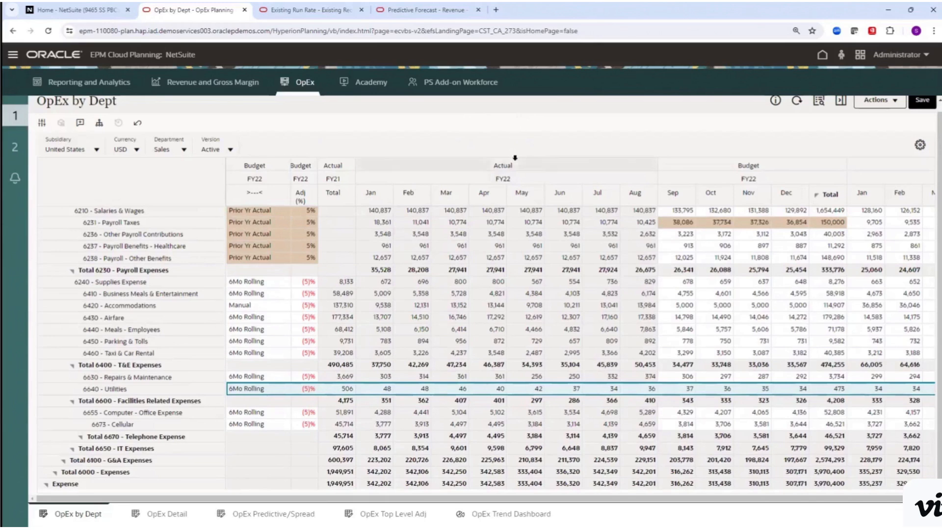
scroll(575, 276, "up", 2)
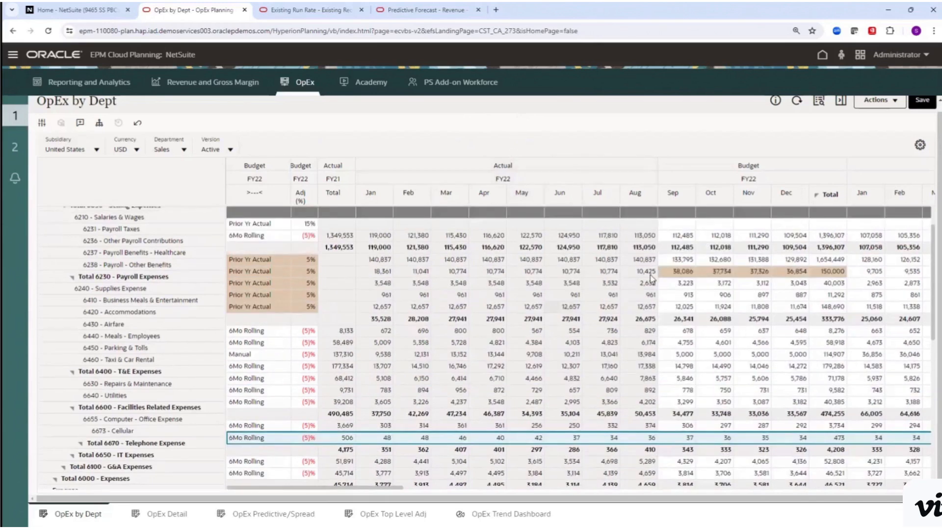
double_click(687, 283)
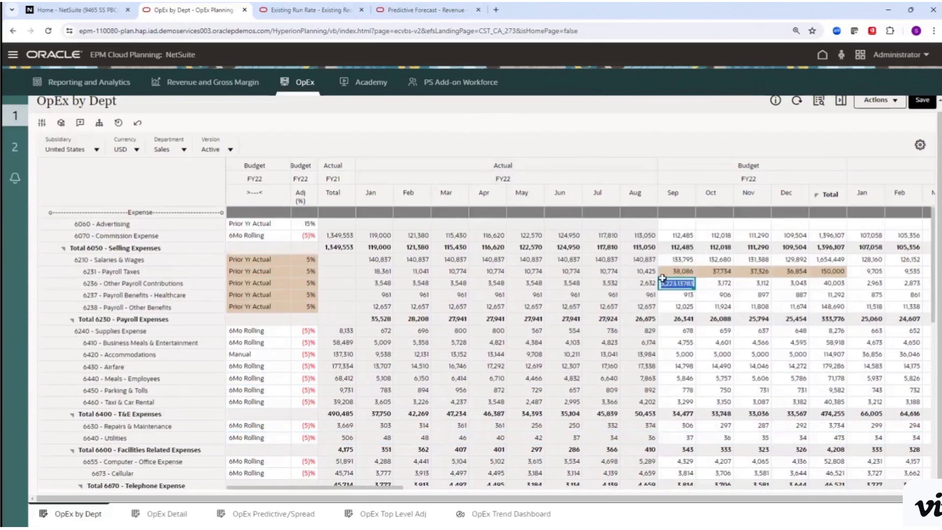
Set the Sep FY22 budget for 6236 - Other Payroll Contributions to 4000 and look at that cell's available actions.
type("4000")
key("Return")
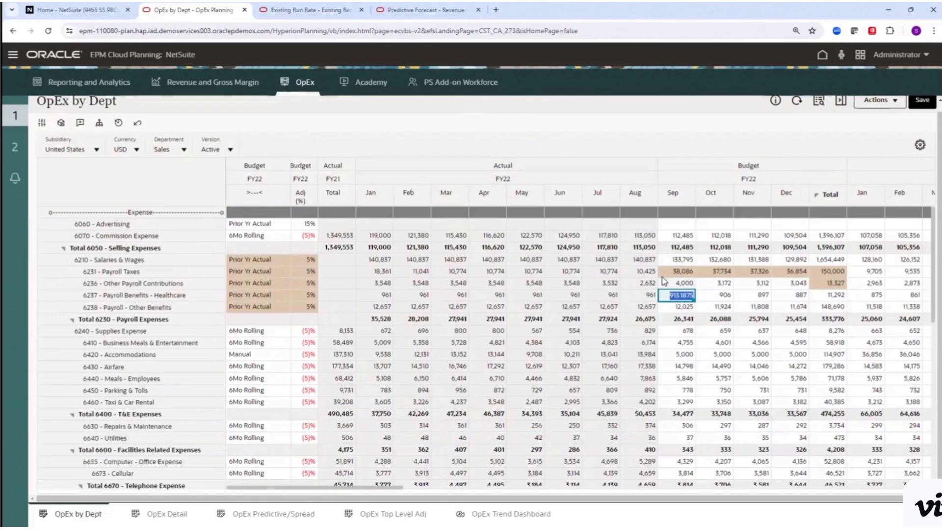
left_click(677, 283)
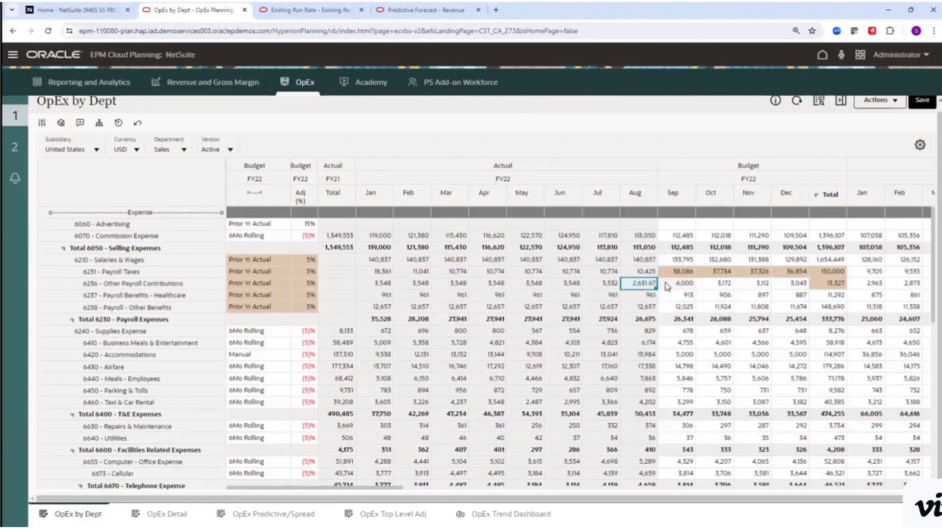
right_click(684, 283)
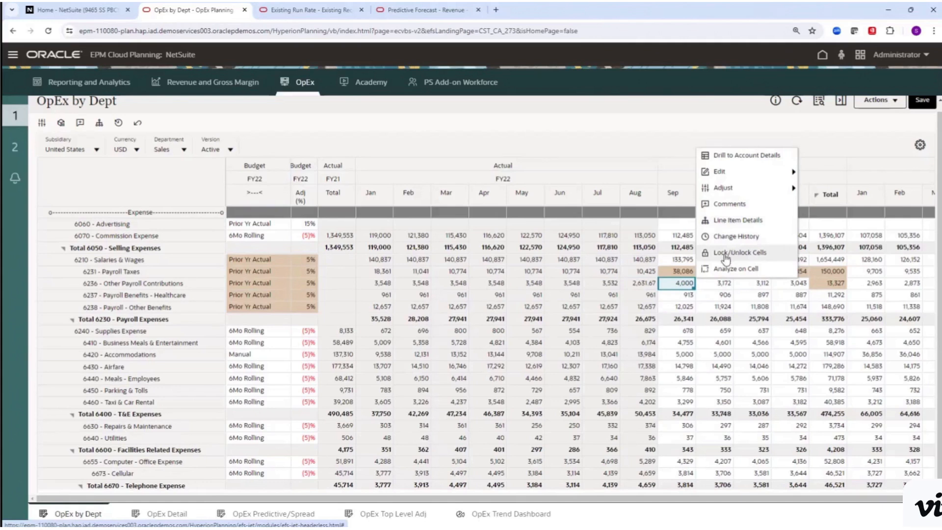
Lock the Sep FY22 budget cell of 6238 - Payroll - Other Benefits and set the row's FY22 budget total to 150000.
left_click(680, 307)
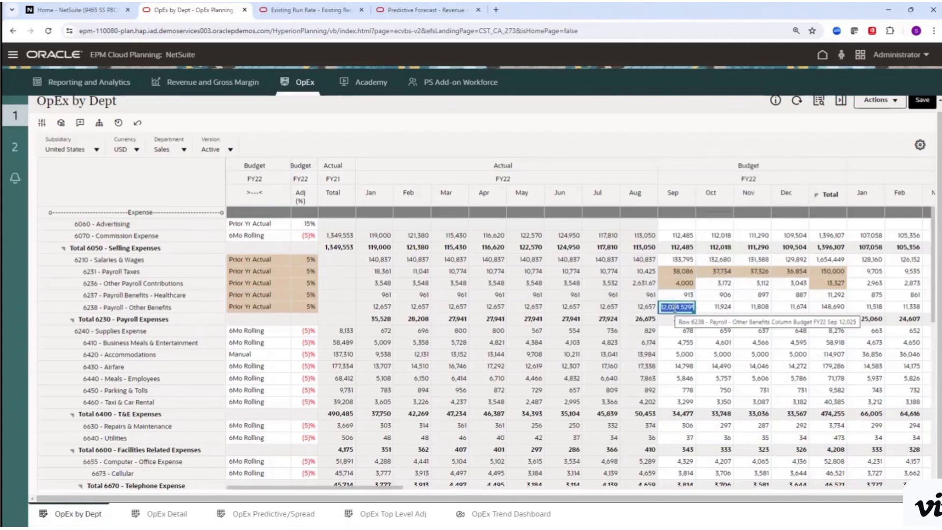
right_click(676, 308)
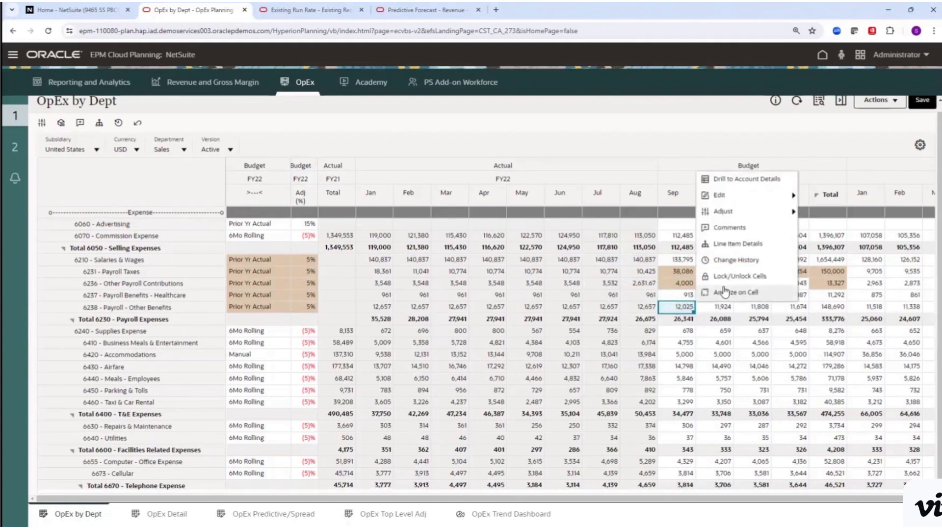
key("Escape")
left_click(841, 309)
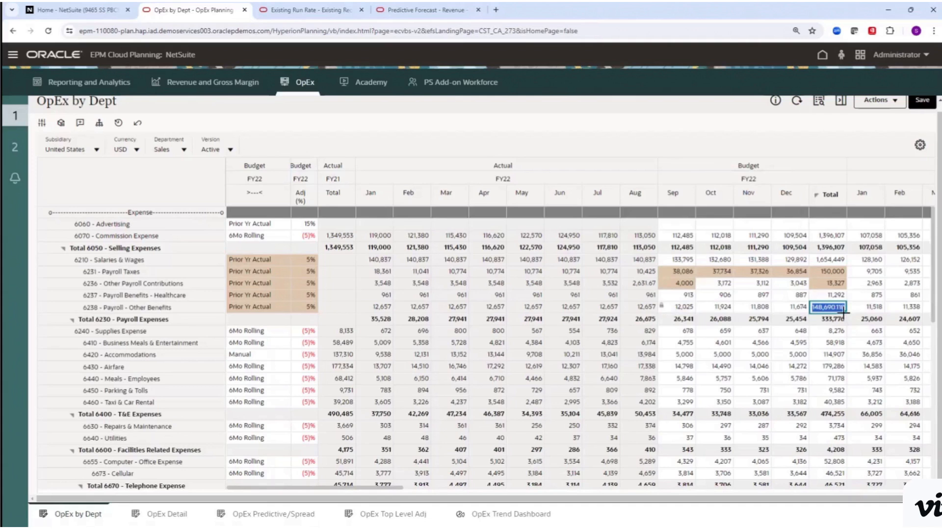
type("150000")
key("Return")
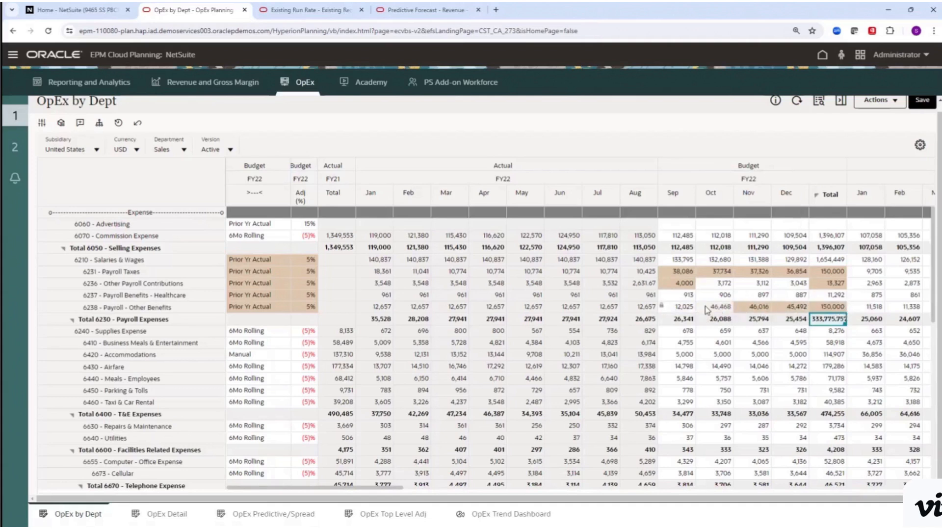
left_click(600, 307)
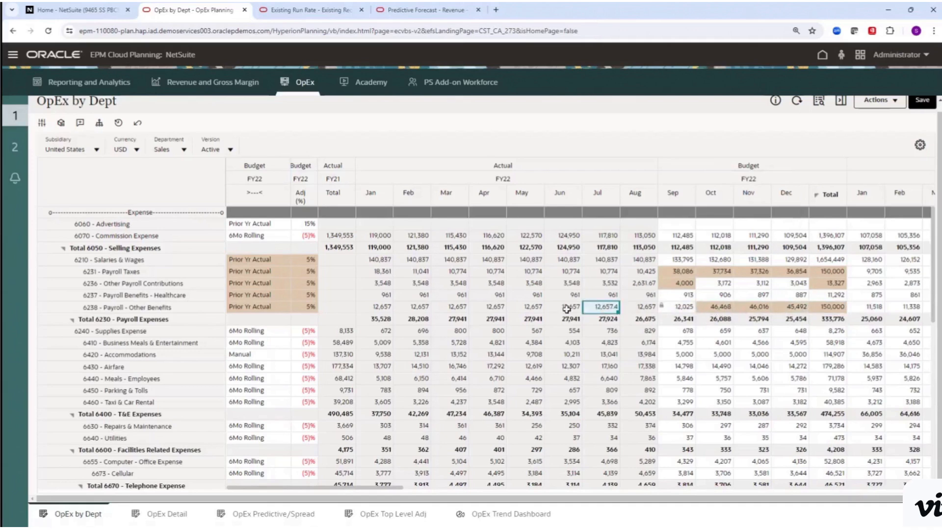
Lock all cells in the 6236 - Other Payroll Contributions row.
left_click(174, 283)
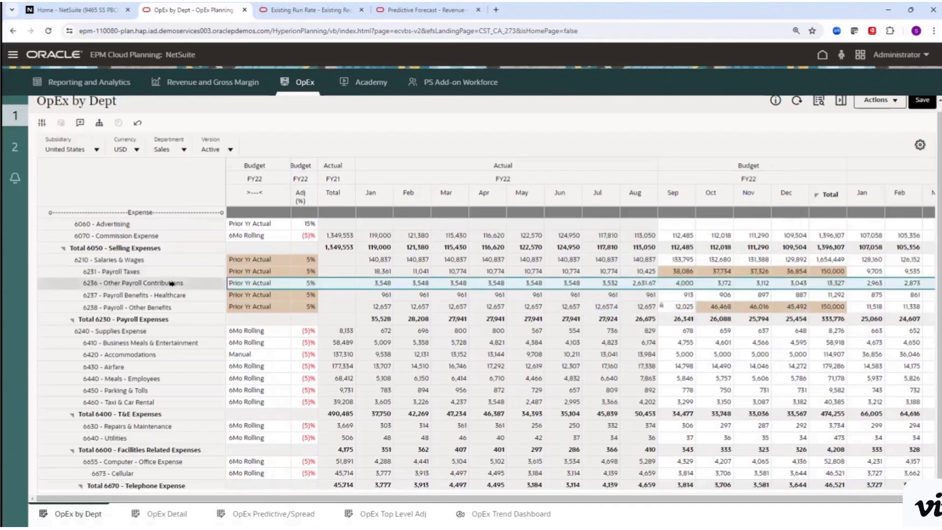
right_click(218, 284)
mouse_move(255, 263)
left_click(324, 264)
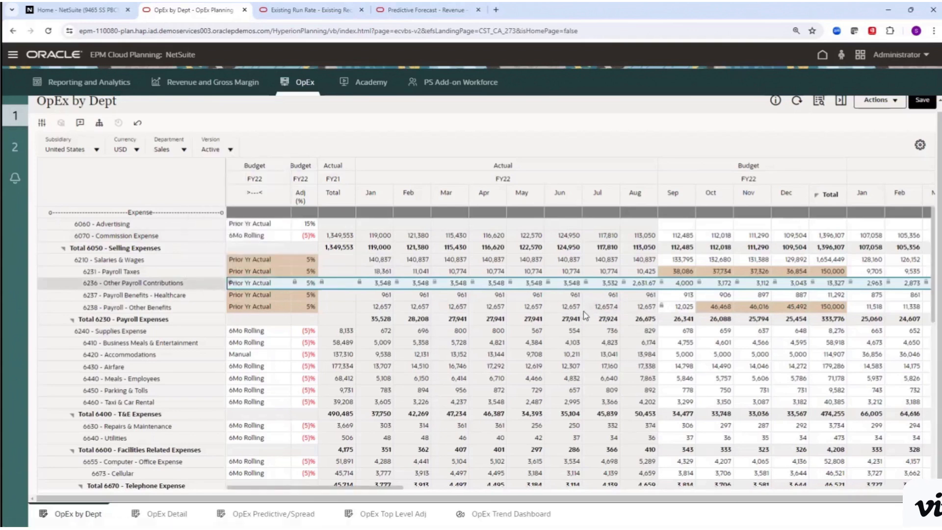
left_click(505, 259)
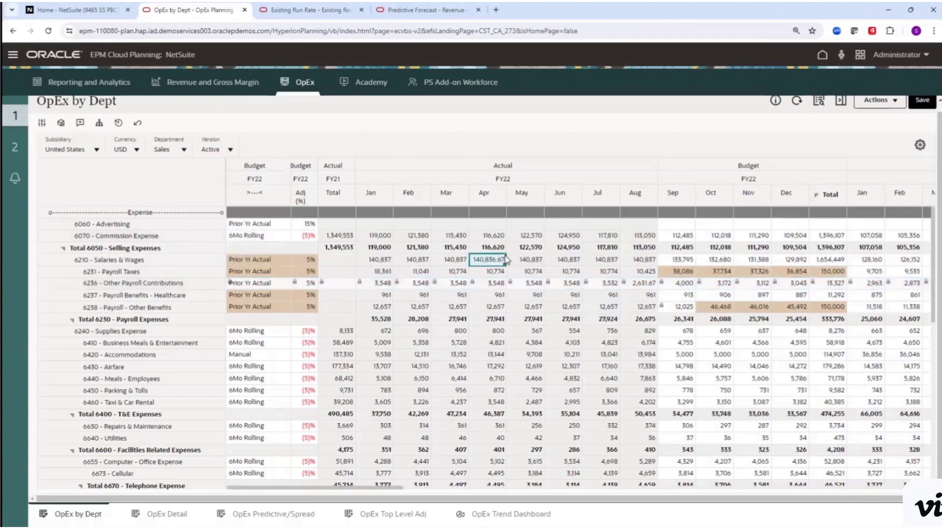
Review the departments available for the OpEx by Dept form, keeping Sales selected.
scroll(506, 259, "up", 1)
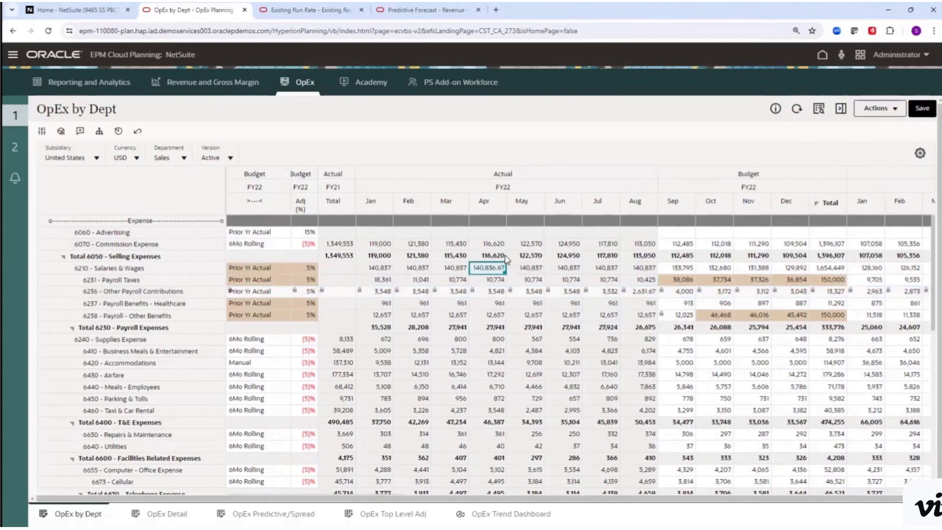
left_click(164, 154)
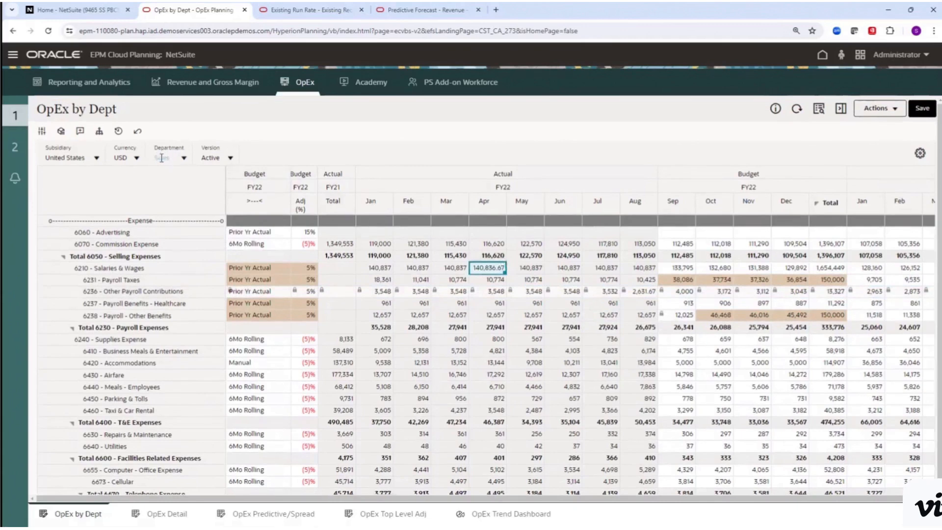
left_click(130, 164)
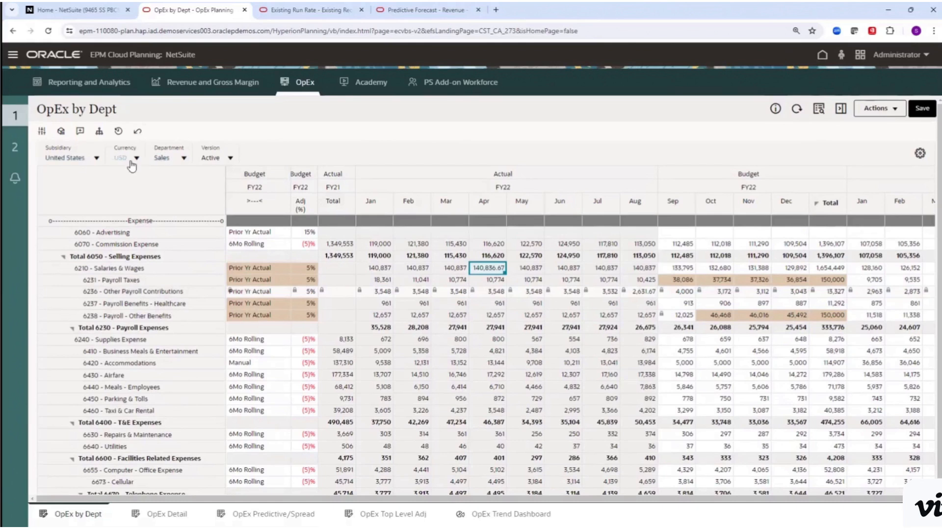
left_click(182, 158)
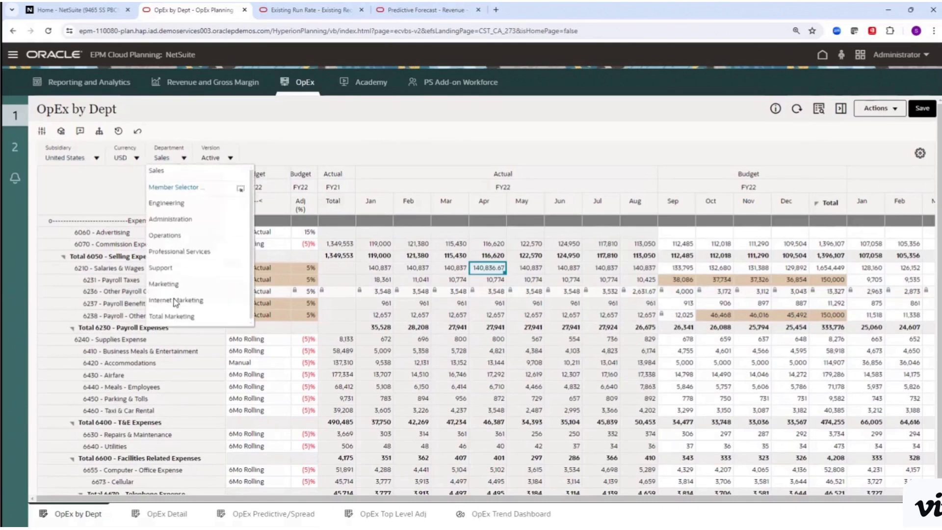
left_click(180, 124)
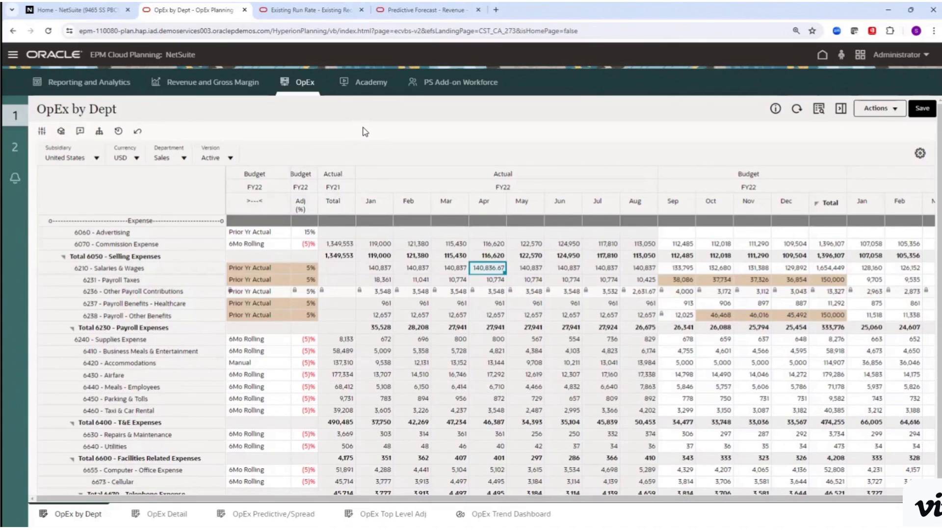
Close the Existing Run Rate browser page and review the budget method options for 6210 - Salaries & Wages.
left_click(362, 10)
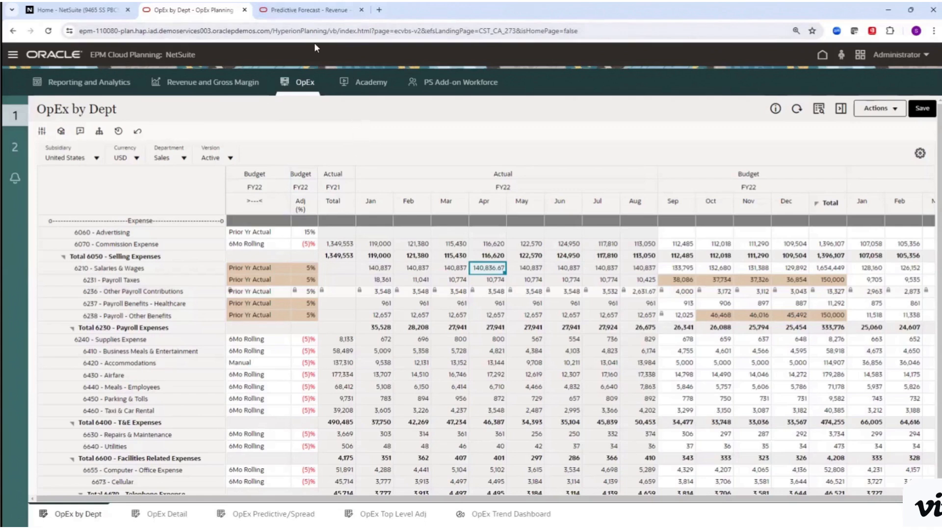
left_click(254, 271)
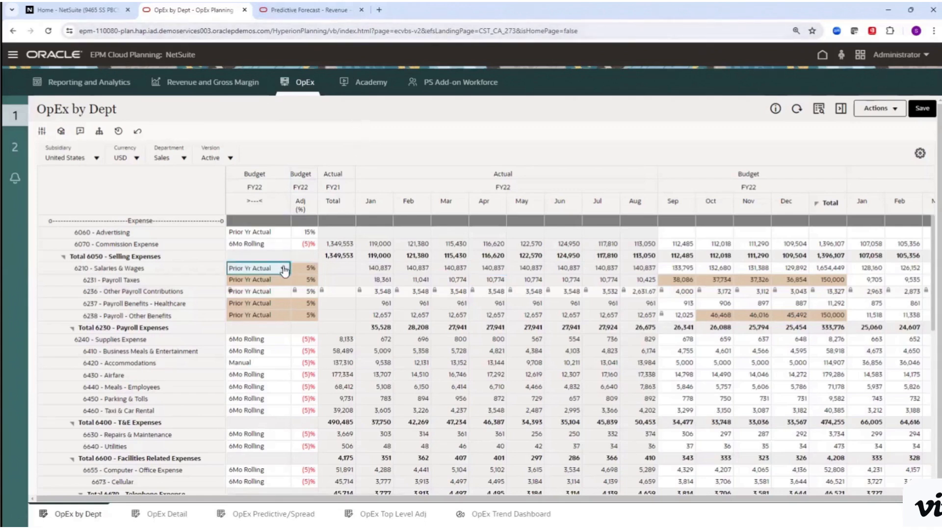
left_click(283, 268)
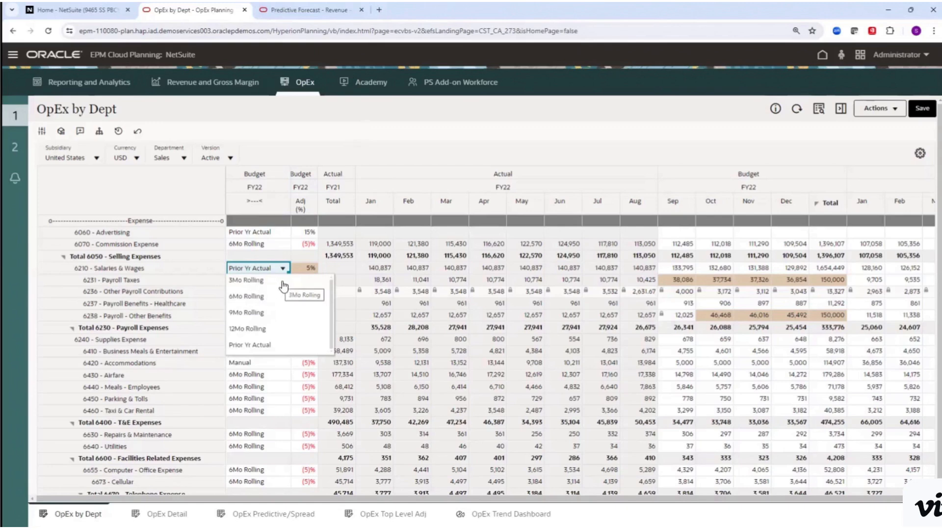
left_click(307, 268)
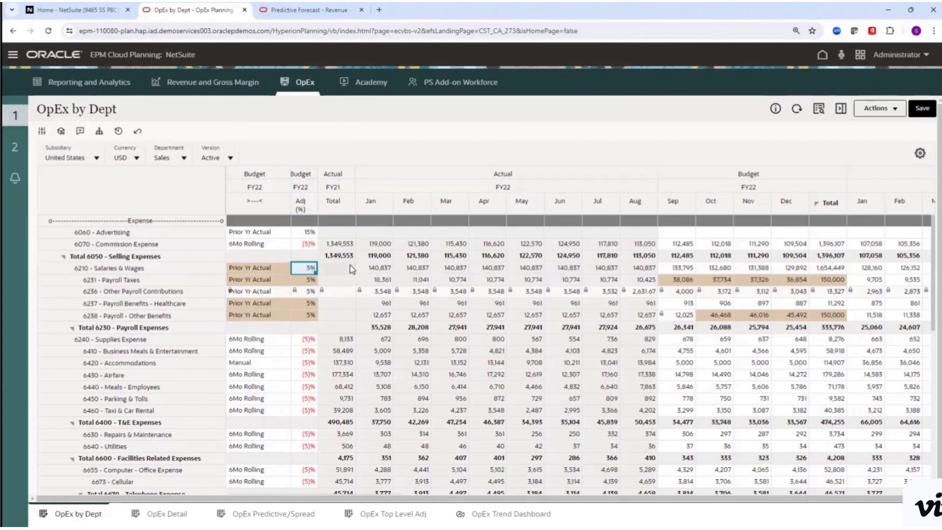
left_click(350, 268)
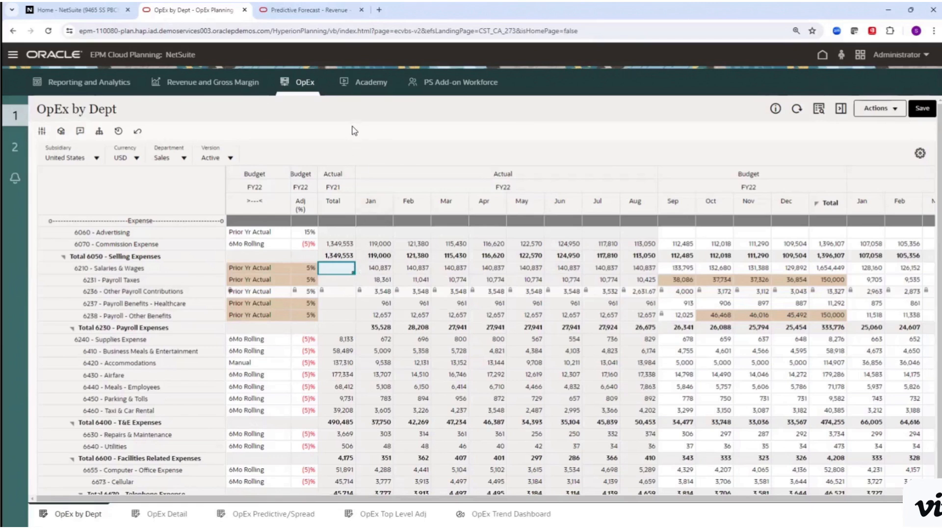
Switch to the Predictive Forecast page and run Predictive Planning on the Modem row of Sales Forecast - Products.
left_click(309, 11)
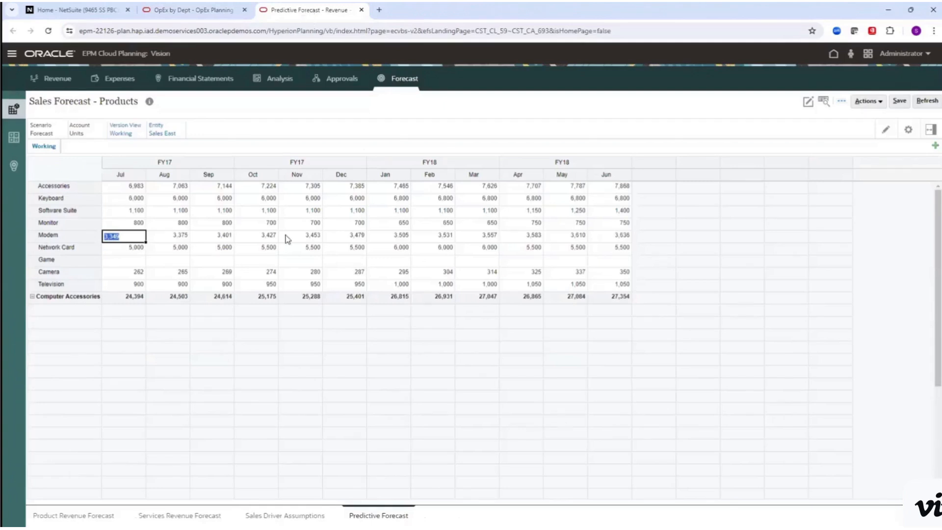
left_click(71, 237)
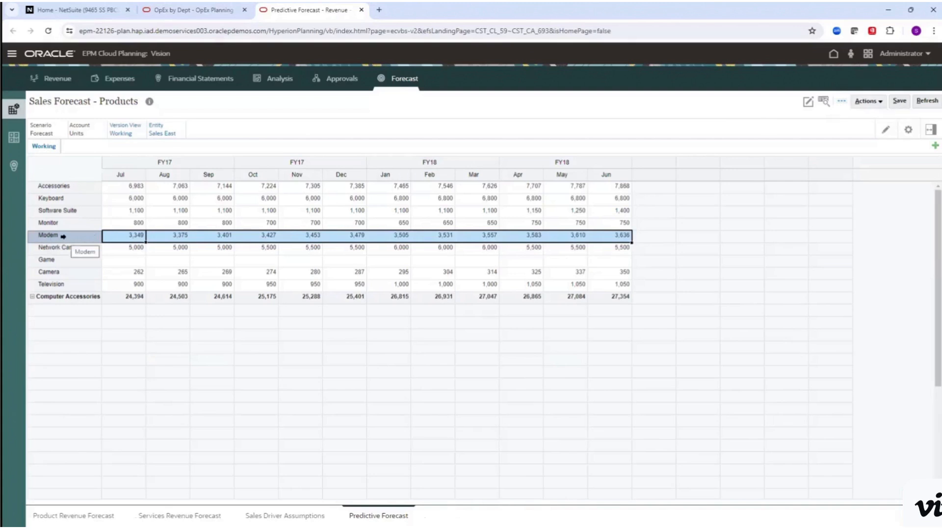
left_click_drag(43, 102, 111, 102)
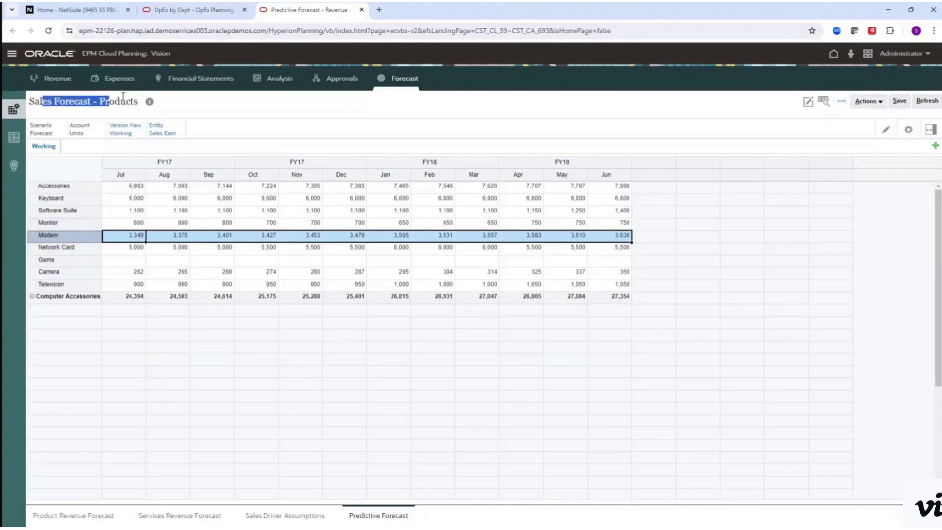
left_click(119, 101)
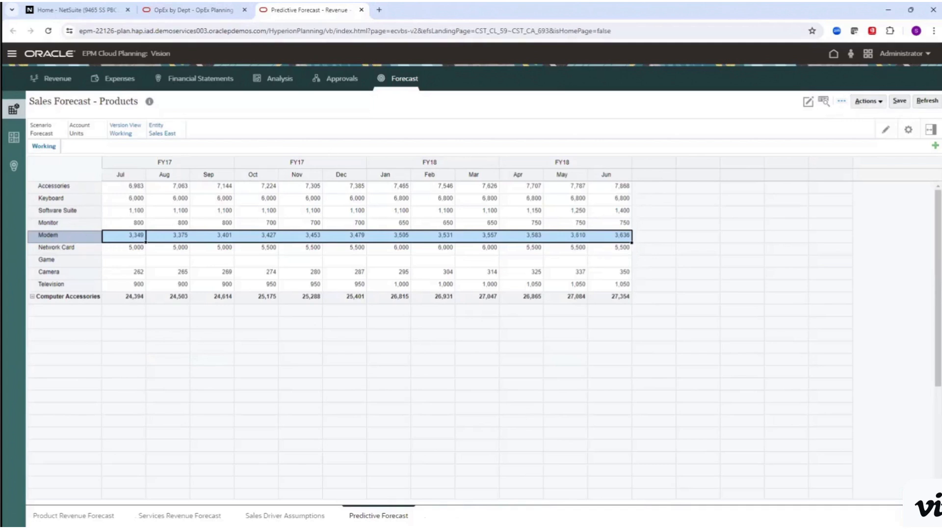
left_click(868, 101)
left_click(814, 162)
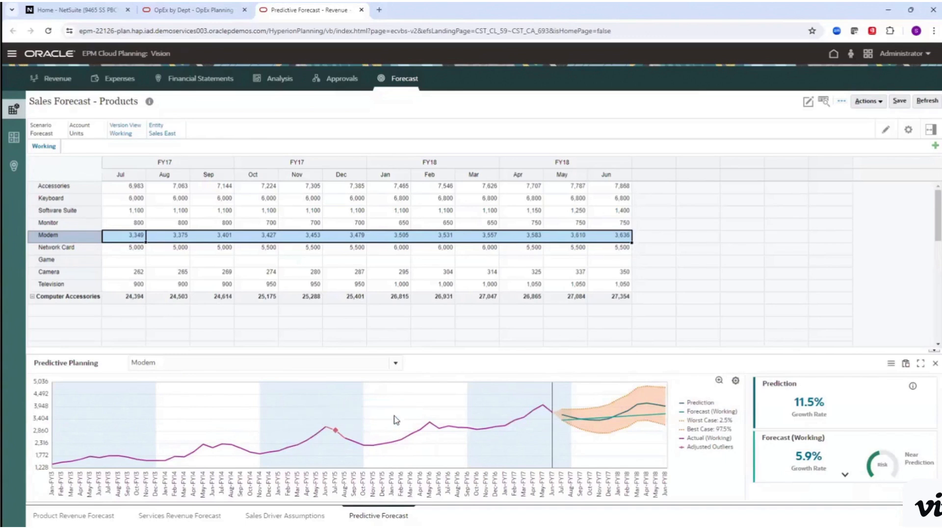
Raise Modem's Forecast (Working) line on the chart to about 3,905 for Mar, 3,953 for Apr, 3,850 for May and 3,832 for Jun FY18.
mouse_move(596, 421)
mouse_move(657, 419)
left_click_drag(656, 415, 637, 406)
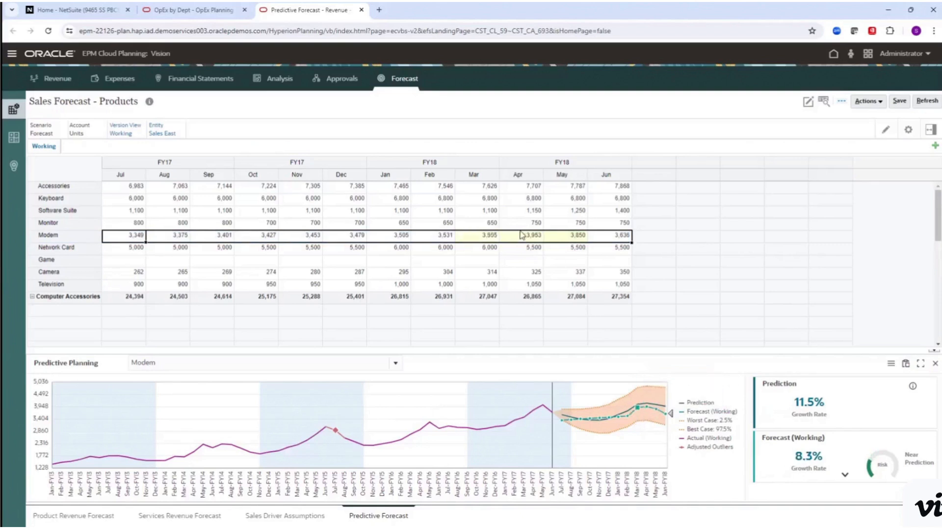
mouse_move(666, 417)
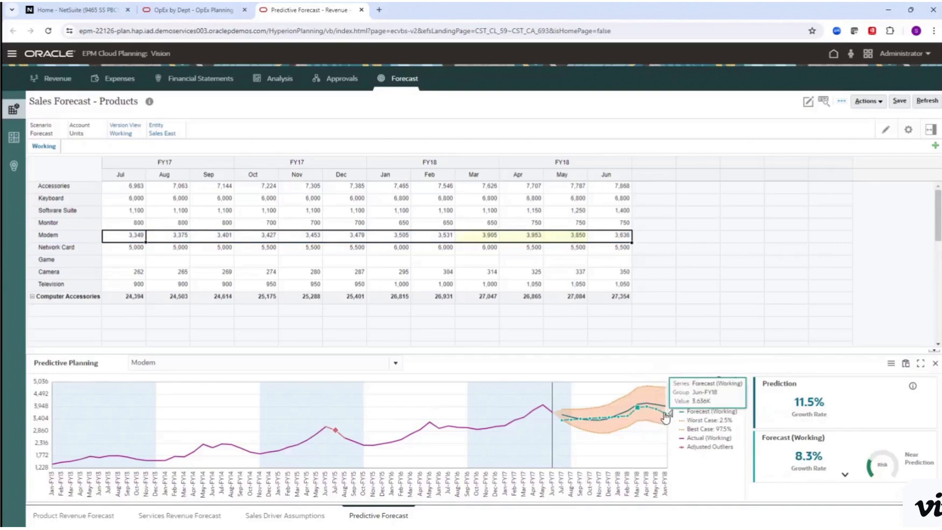
left_click_drag(666, 417, 665, 418)
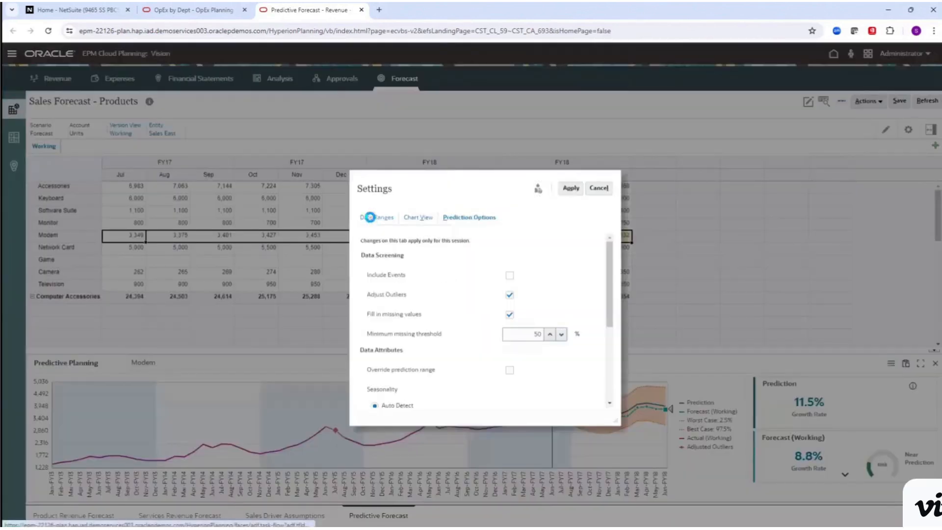
Review the historical and prediction date ranges in the Predictive Planning settings, including the Past Start Year options, without applying changes.
left_click(375, 217)
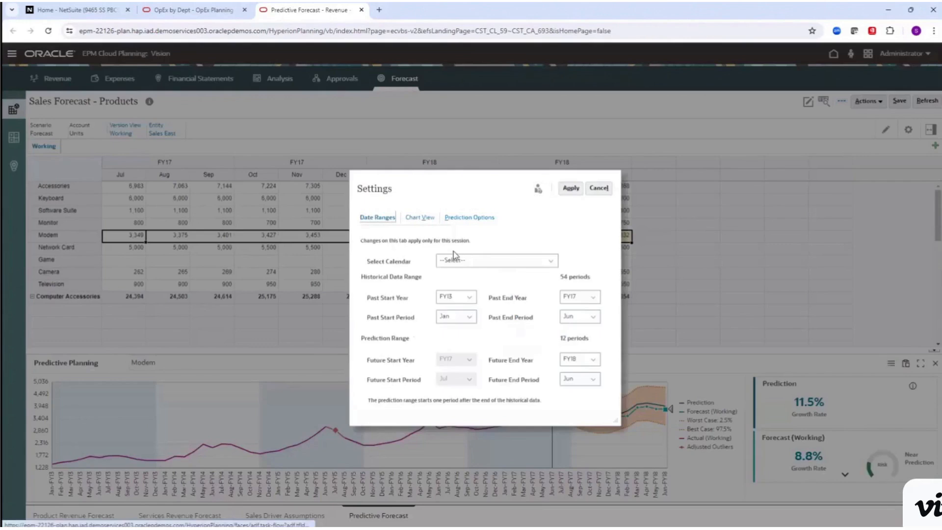
left_click(465, 297)
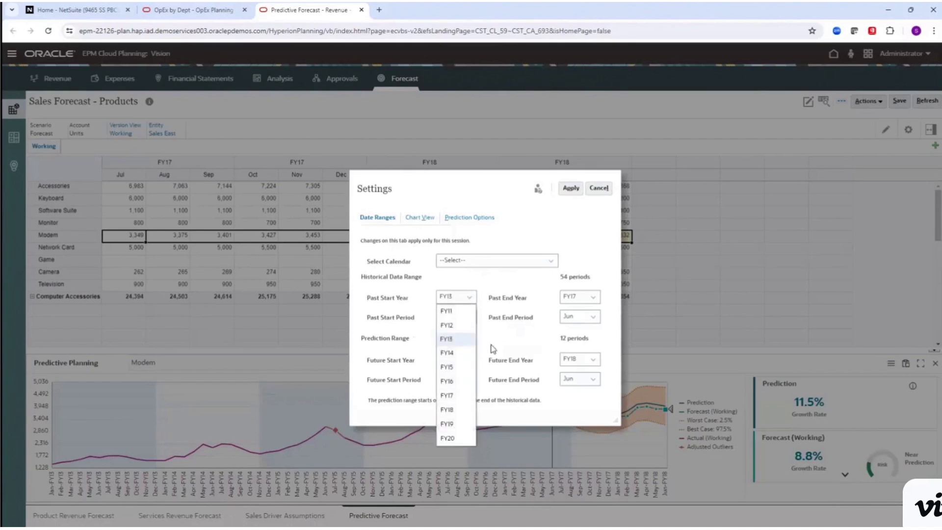
left_click(507, 224)
left_click(598, 188)
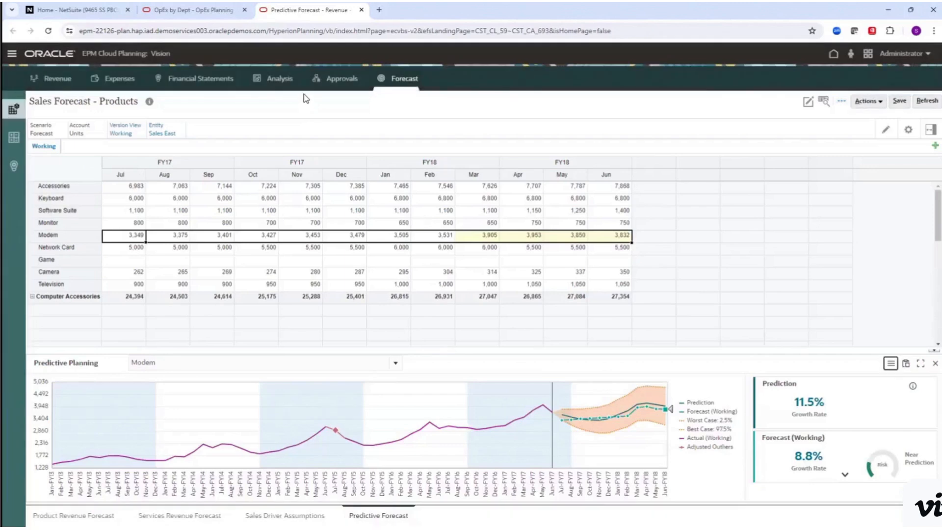
Return to the OpEx by Dept page and go to Revenue and Gross Margin, discarding the unsaved budget changes.
left_click(199, 11)
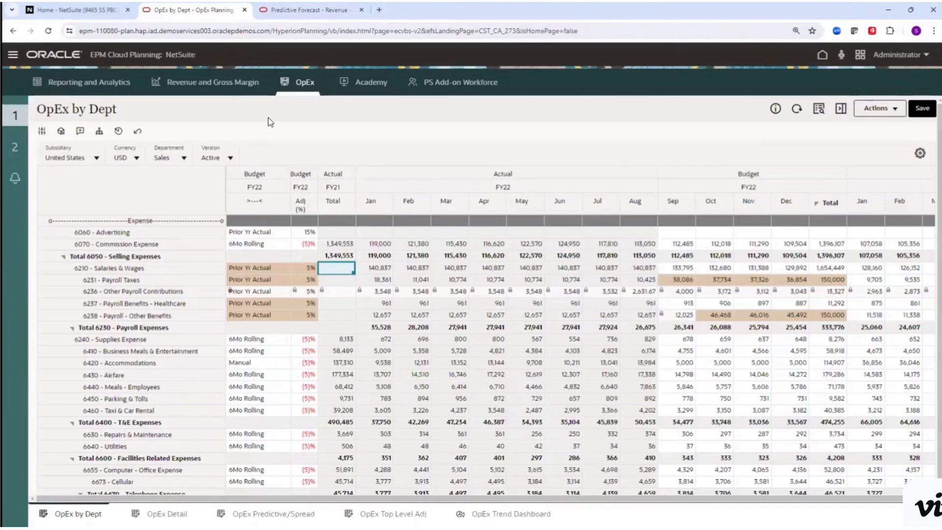
left_click(206, 83)
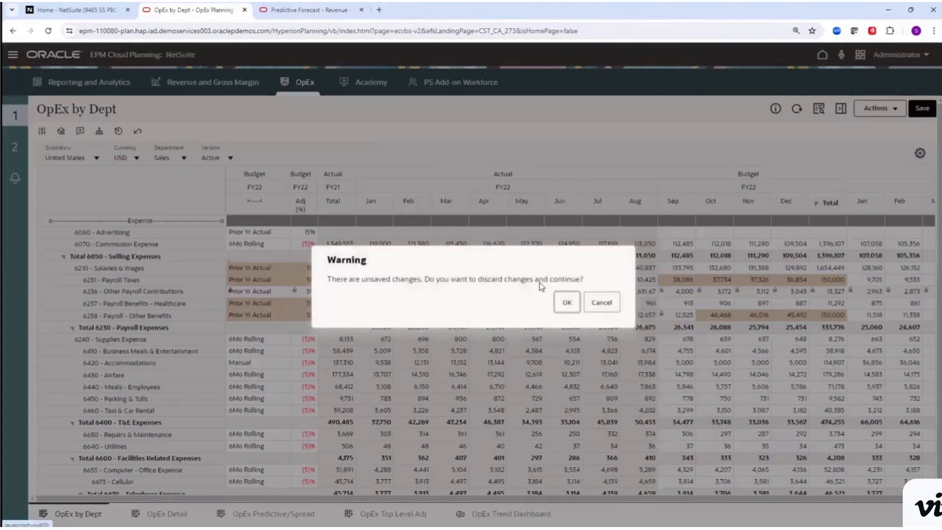
left_click(565, 302)
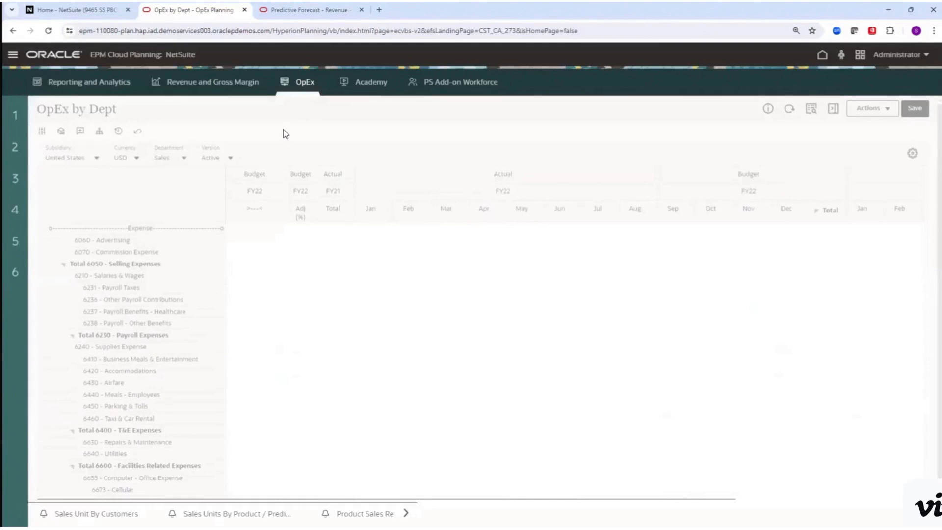
Go from Revenue and Gross Margin to the Service Revenue by Customer form and review the budget method options for 4210 - Prof Svcs Sales.
left_click(188, 81)
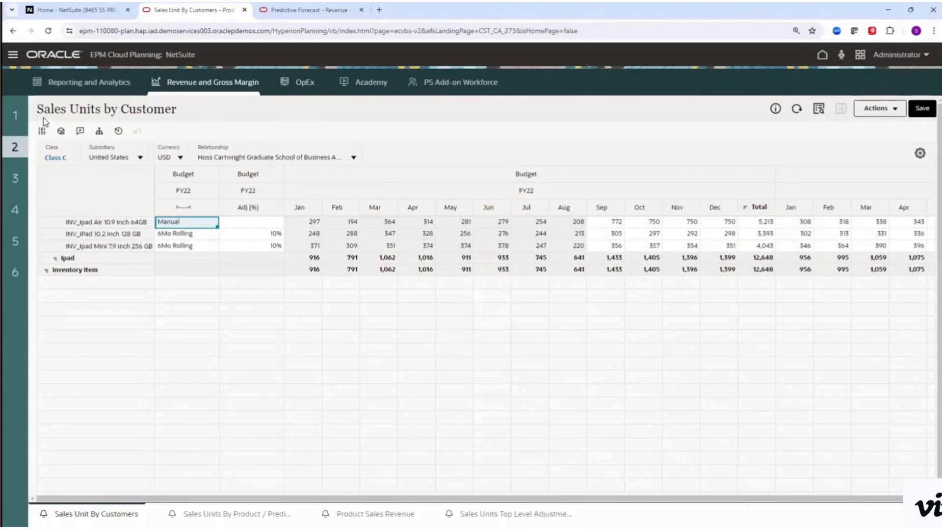
left_click(15, 181)
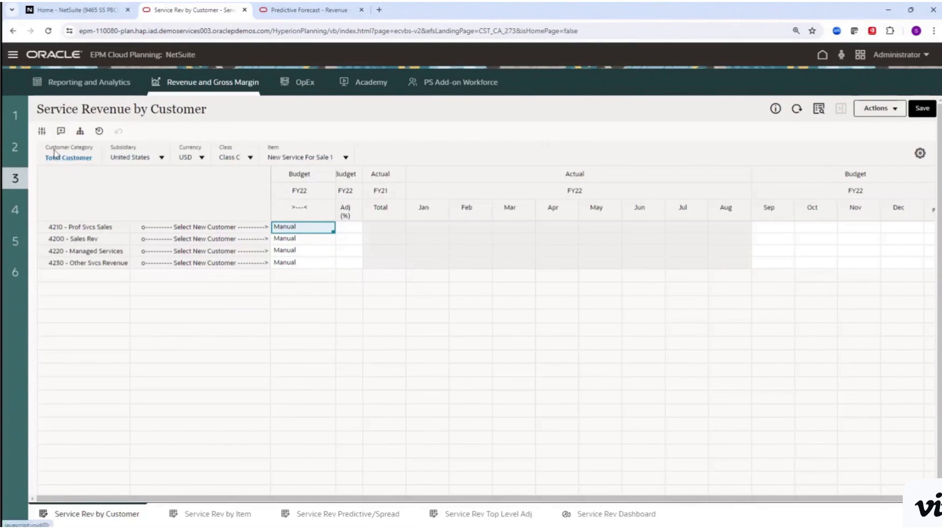
left_click_drag(57, 148, 69, 151)
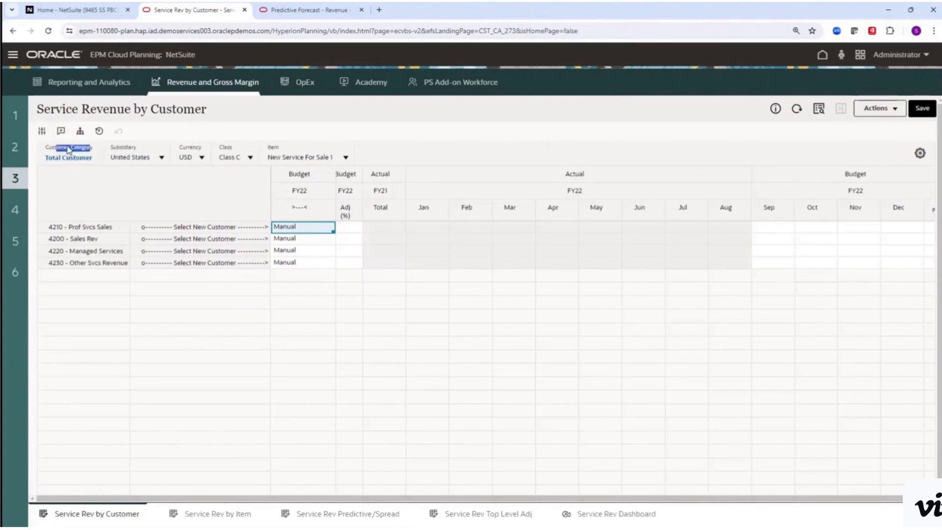
left_click(68, 150)
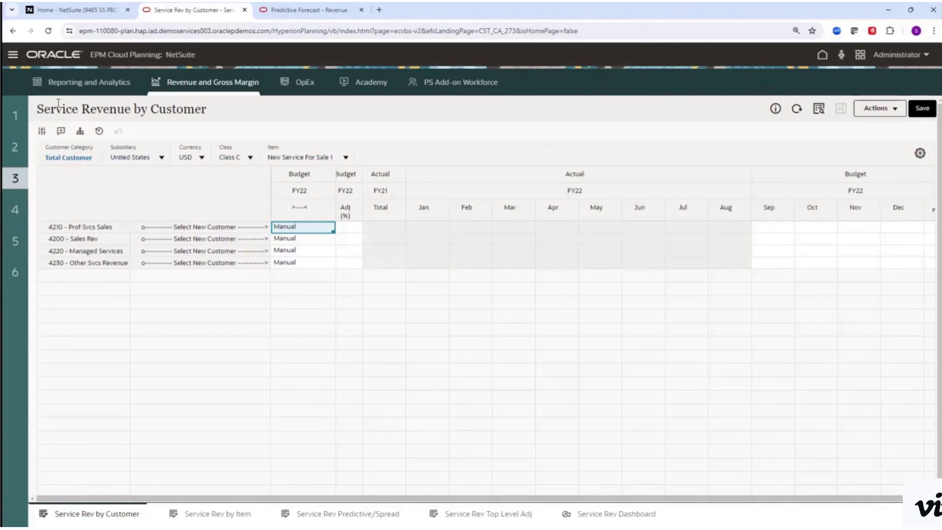
left_click(328, 228)
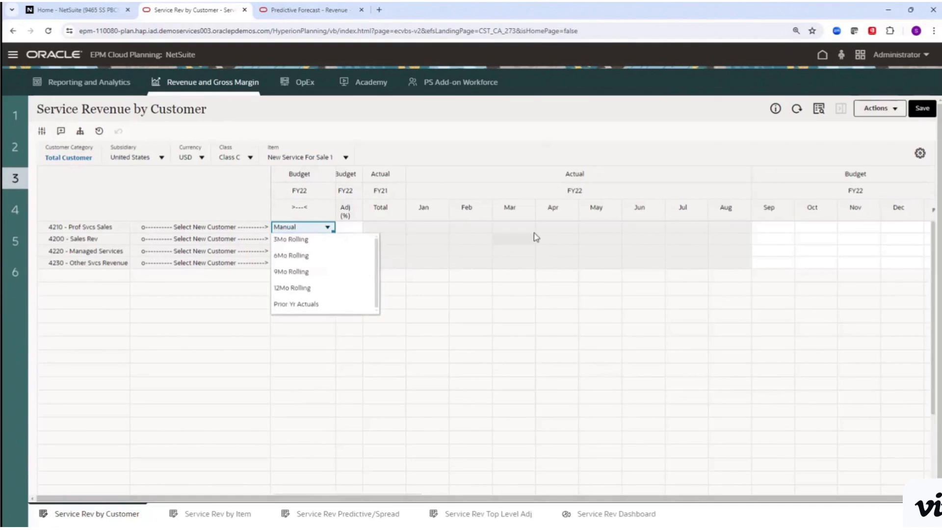
left_click(222, 132)
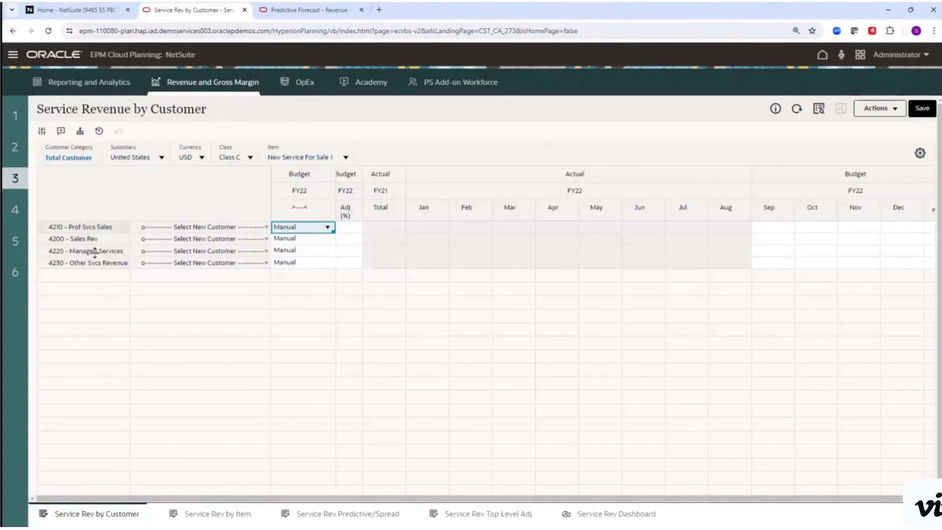
Review the service items available in the Item filter of Service Revenue by Customer, keeping New Service For Sale 1 selected.
left_click(312, 155)
left_click(276, 154)
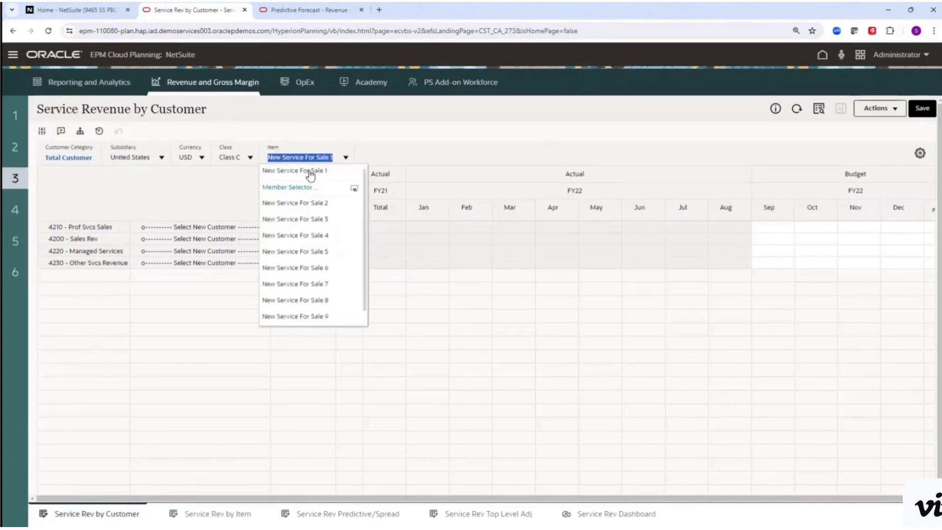
scroll(289, 245, "down", 1)
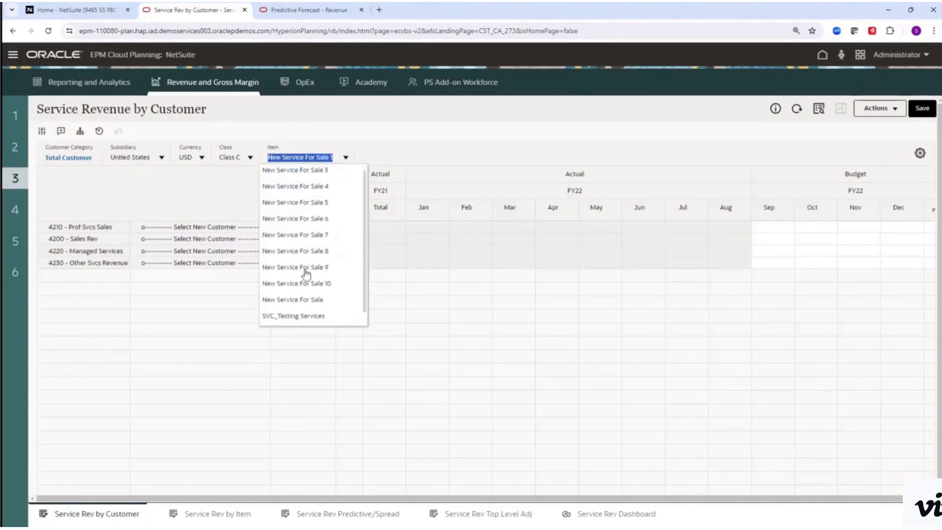
scroll(296, 285, "down", 1)
scroll(292, 270, "down", 1)
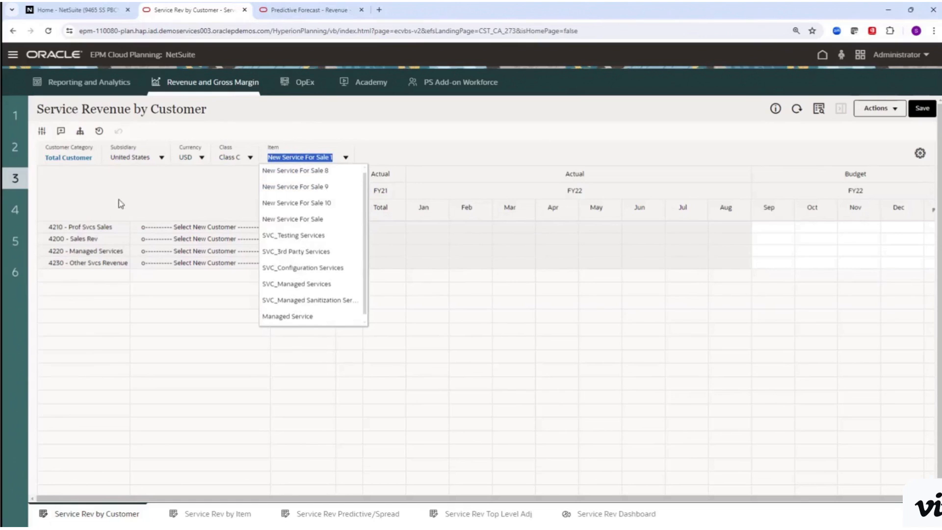
left_click(253, 125)
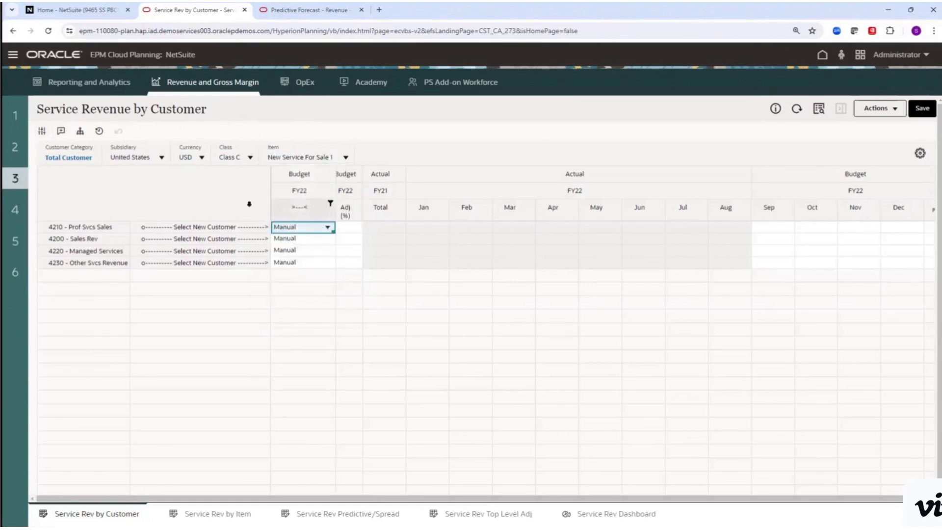
Return to Sales Units by Customer and review the FY22 monthly units and budget method options for INV_Ipad Air 10.9 inch 64GB.
left_click(15, 148)
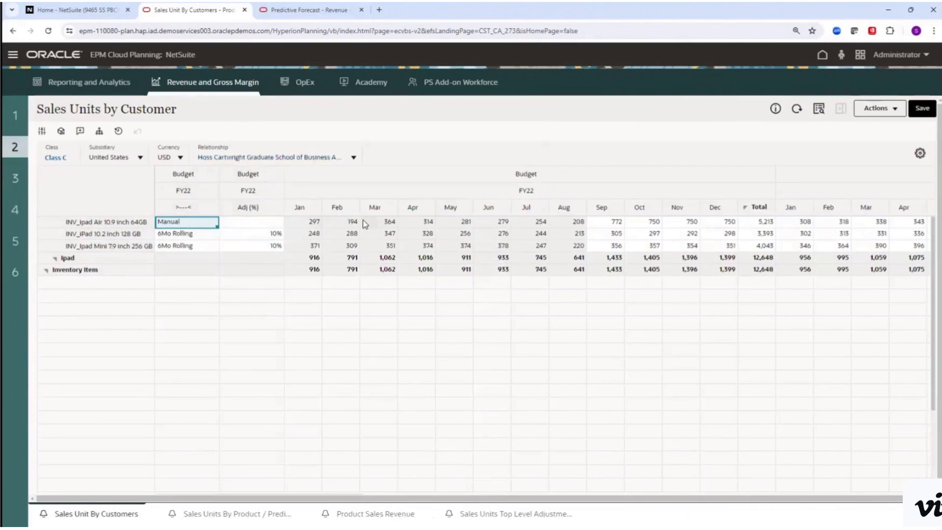
left_click(316, 224)
left_click(398, 224)
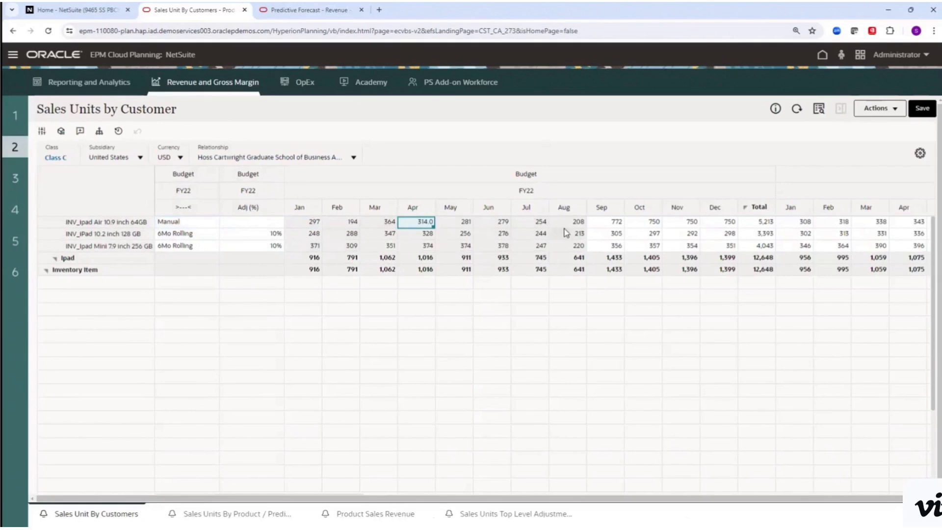
left_click(199, 223)
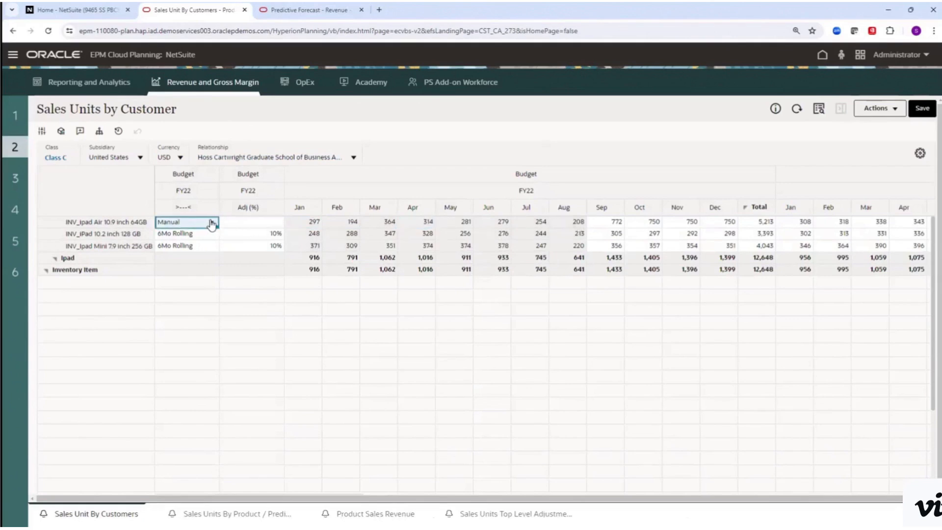
left_click(210, 222)
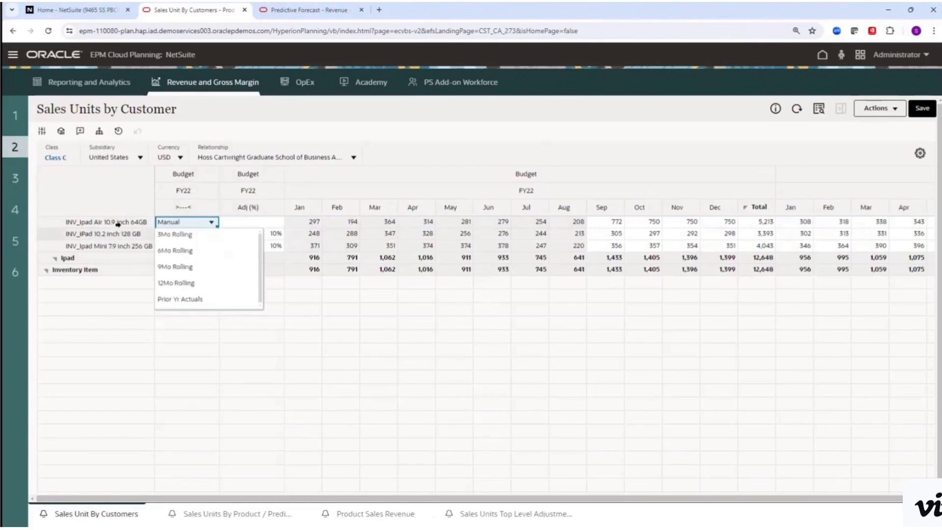
left_click(305, 126)
Show the NetSuite Item Price form and examine its Base Price and Alternate Price 1, 2 and 3 columns.
left_click(15, 119)
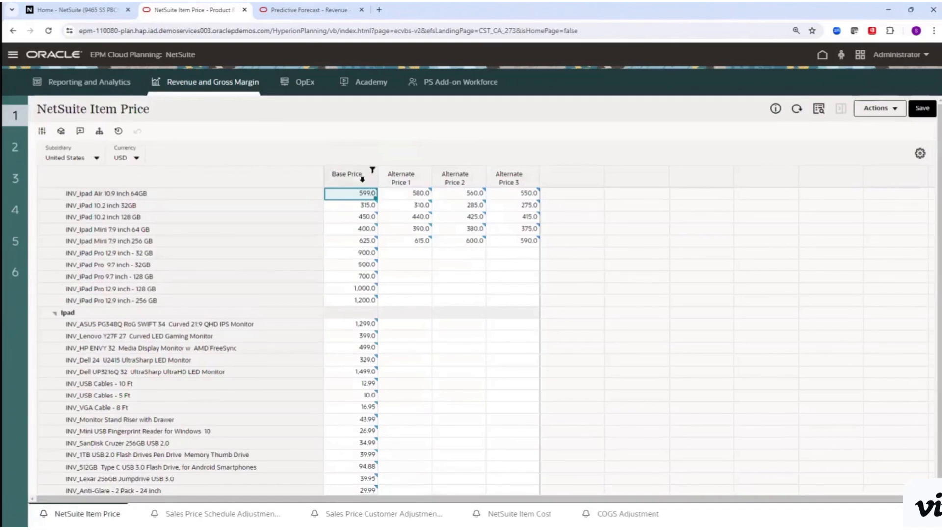
left_click(351, 176)
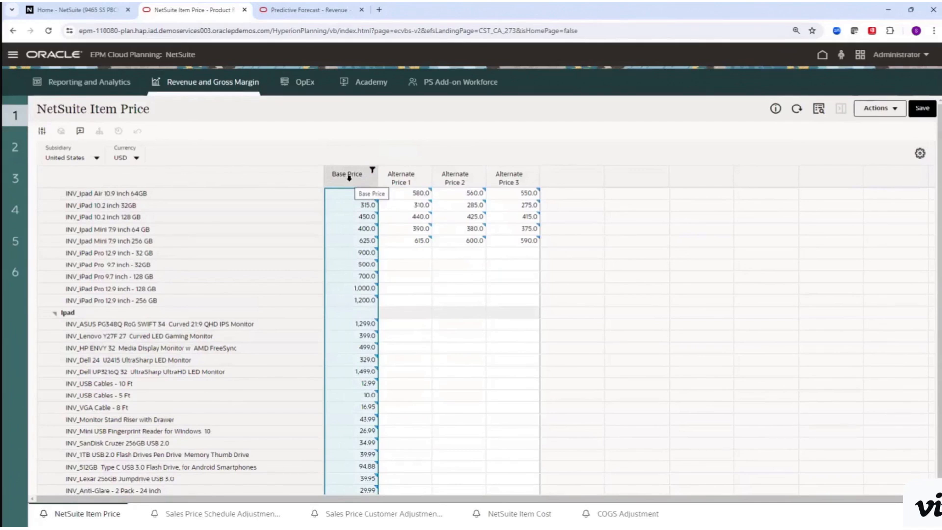
left_click(366, 205)
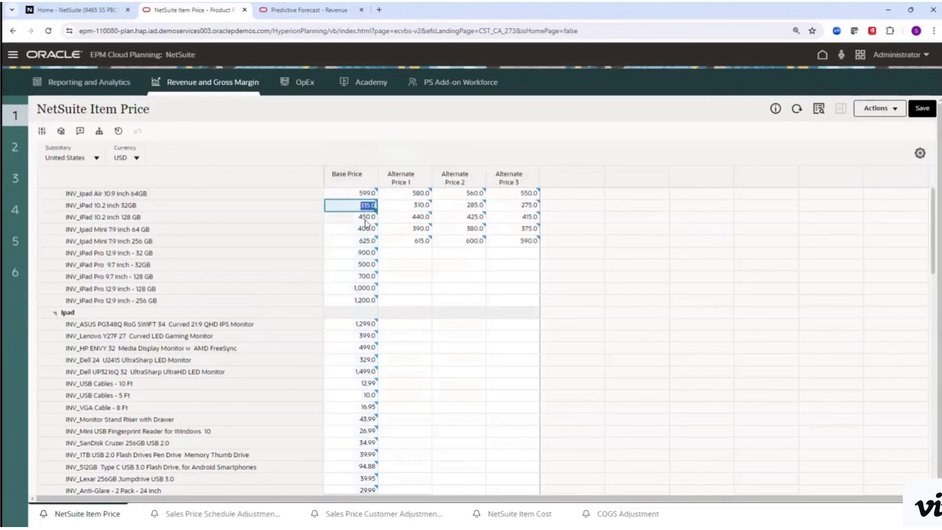
left_click(409, 177)
left_click(461, 178)
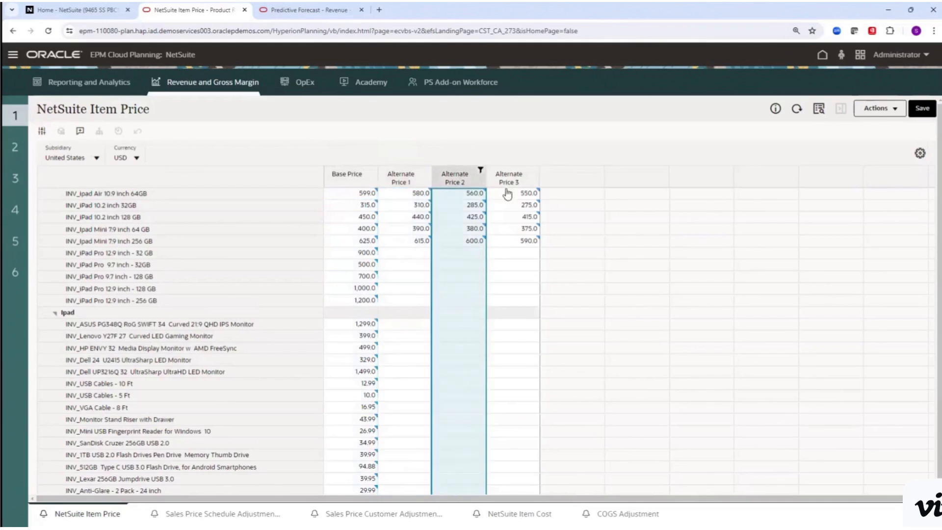
left_click(510, 177)
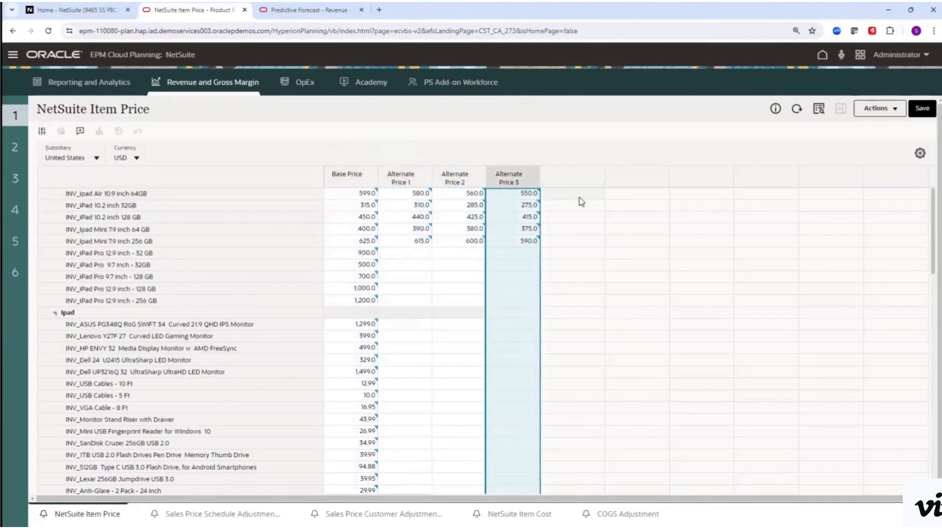
In Sales Price Schedule Adjustment, set the FY22 Nov price of INV_Ipad Air 10.9 inch 64GB to 600.
left_click(226, 514)
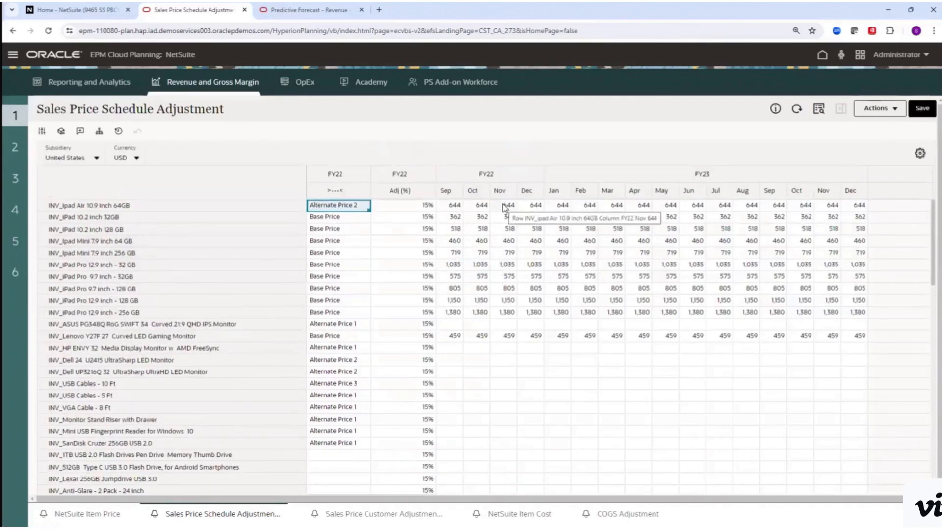
left_click(504, 206)
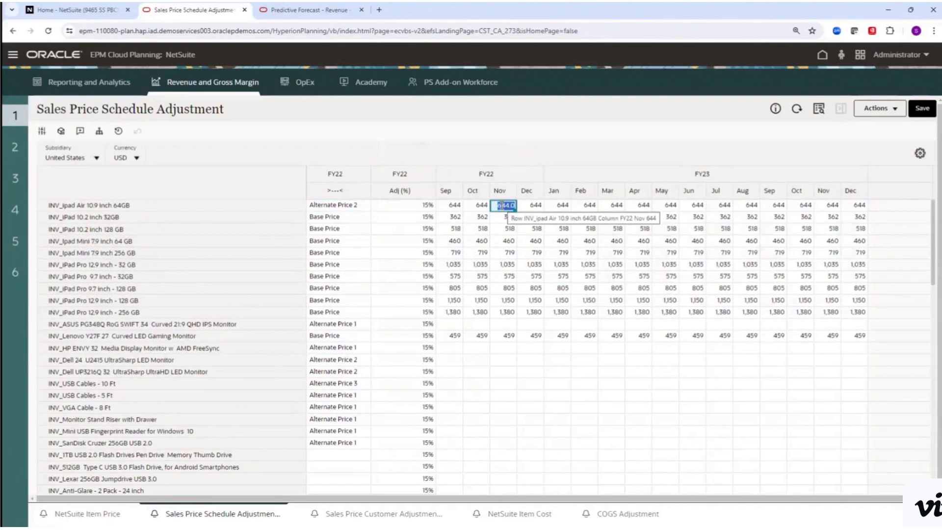
type("600")
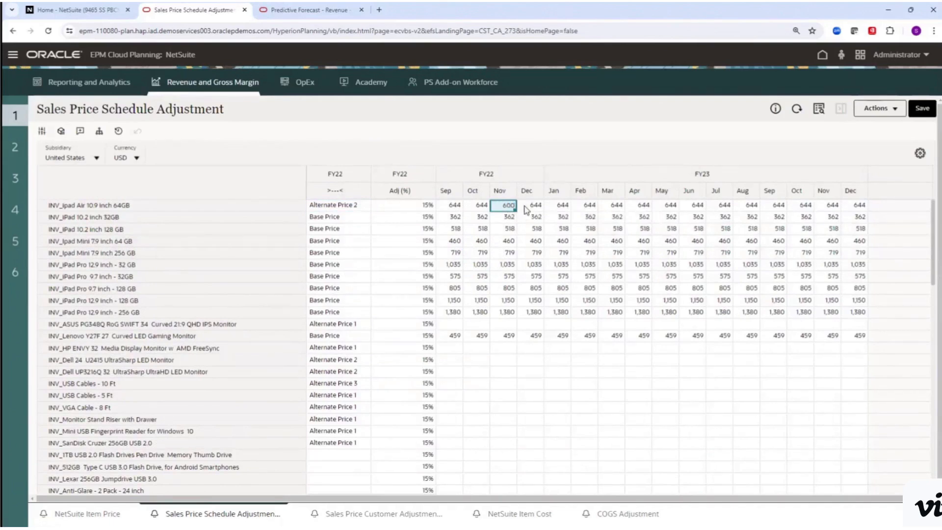
left_click(524, 206)
left_click(510, 206)
left_click(532, 207)
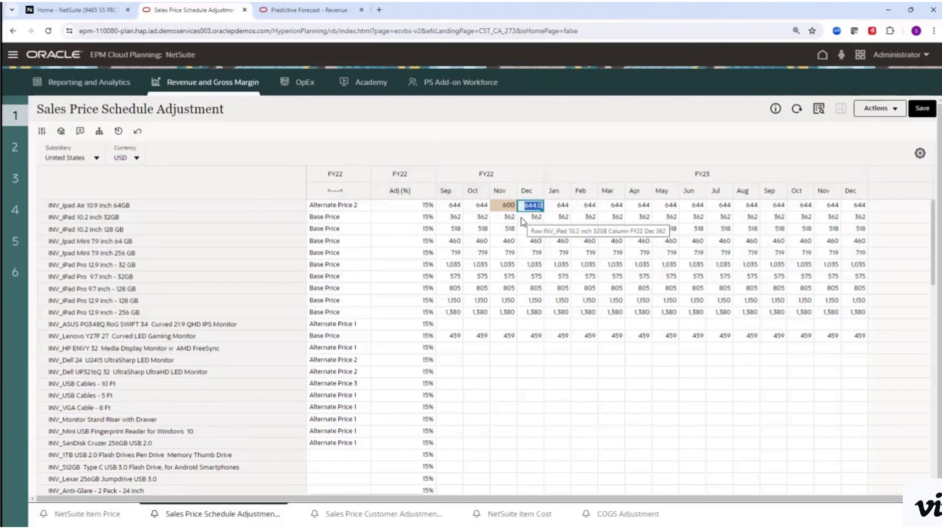
Discard the unsaved price change and review the Average Cost column in NetSuite Item Cost and the monthly costs in COGS Adjustment.
left_click(519, 513)
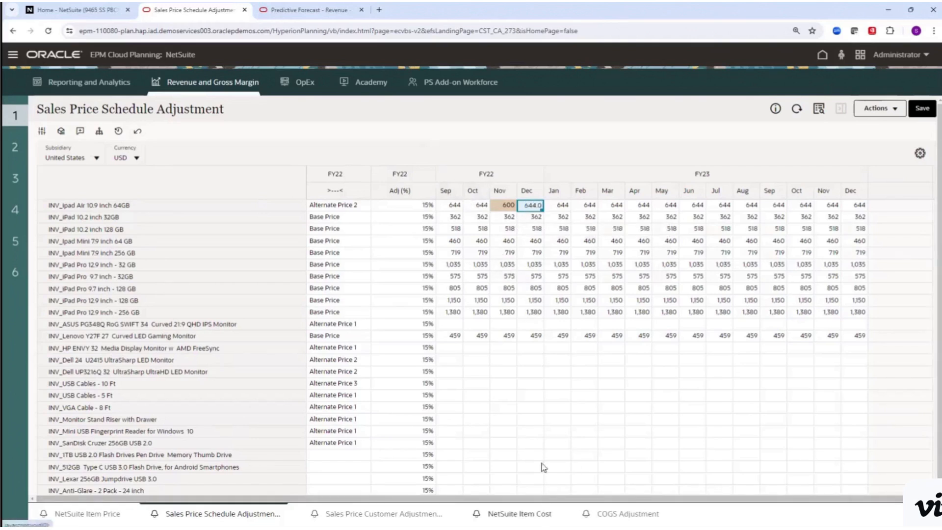
left_click(568, 302)
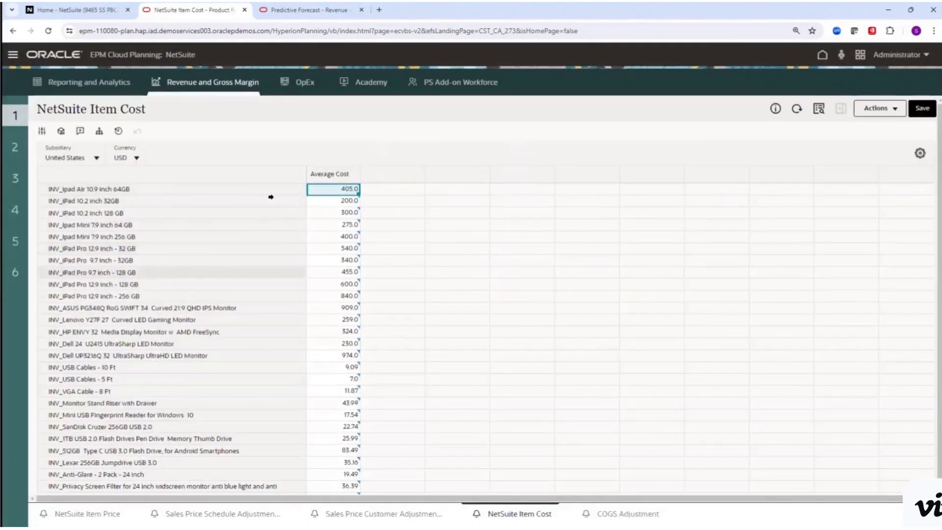
left_click(326, 173)
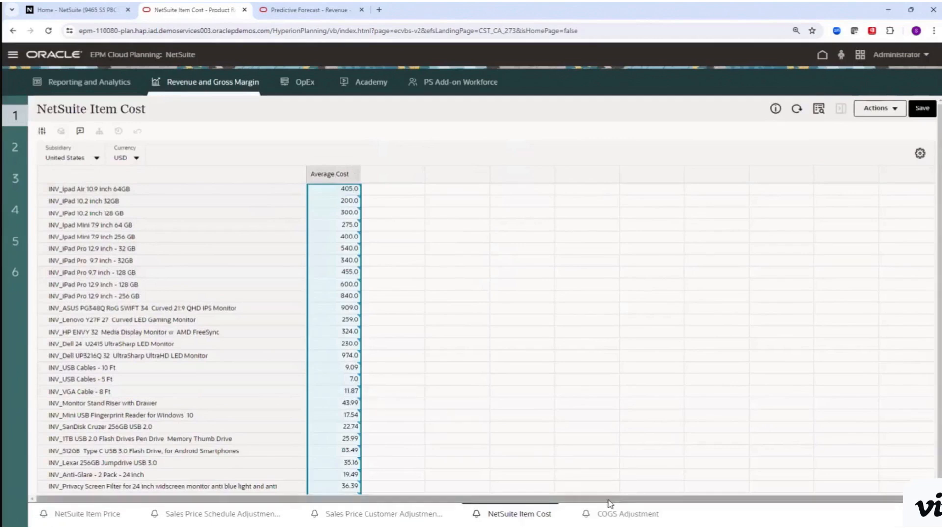
left_click(620, 514)
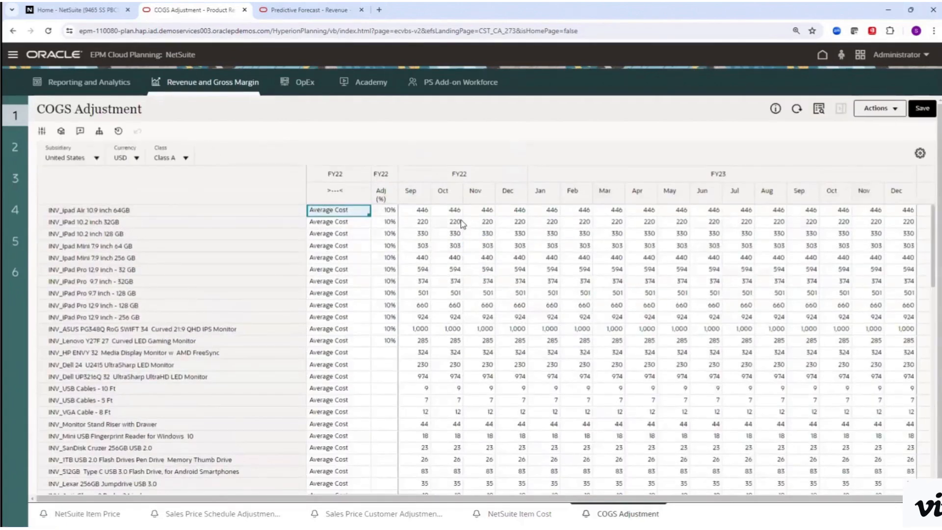
double_click(461, 224)
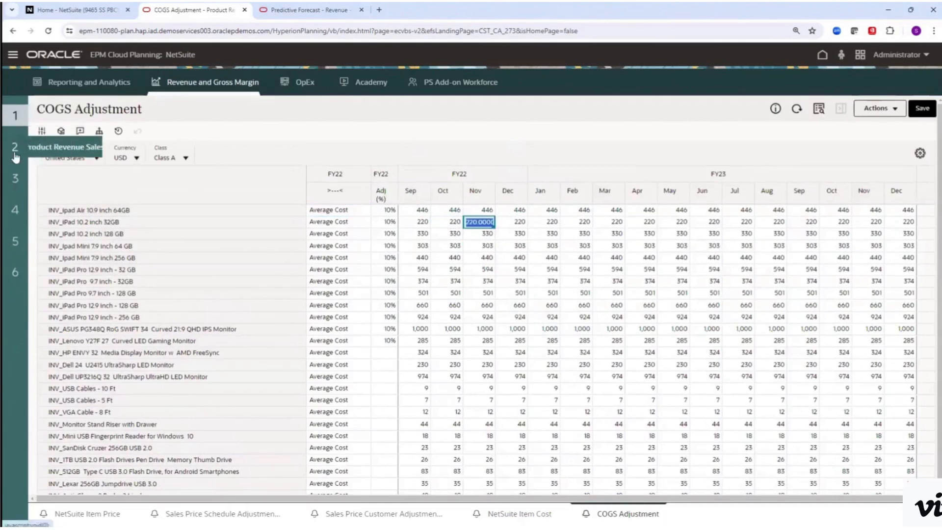
Pass through Service Revenue by Customer to Service Item Gross Margin and examine the FY22 Sep budget margin for SVC_Administration Services.
left_click(18, 179)
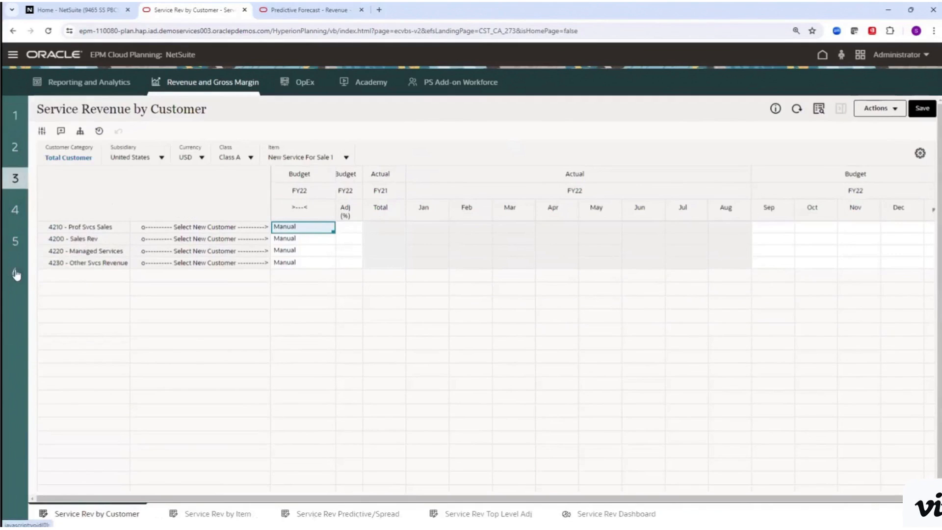
left_click(16, 246)
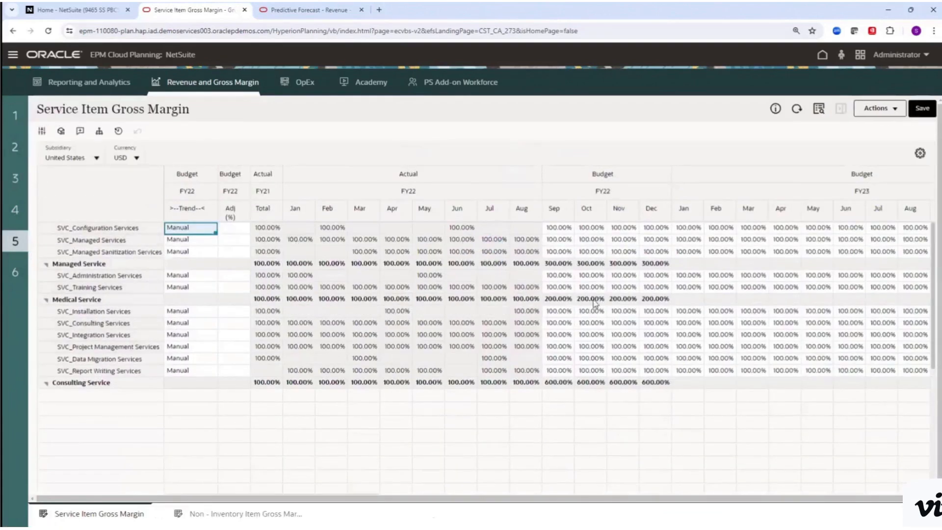
left_click(568, 277)
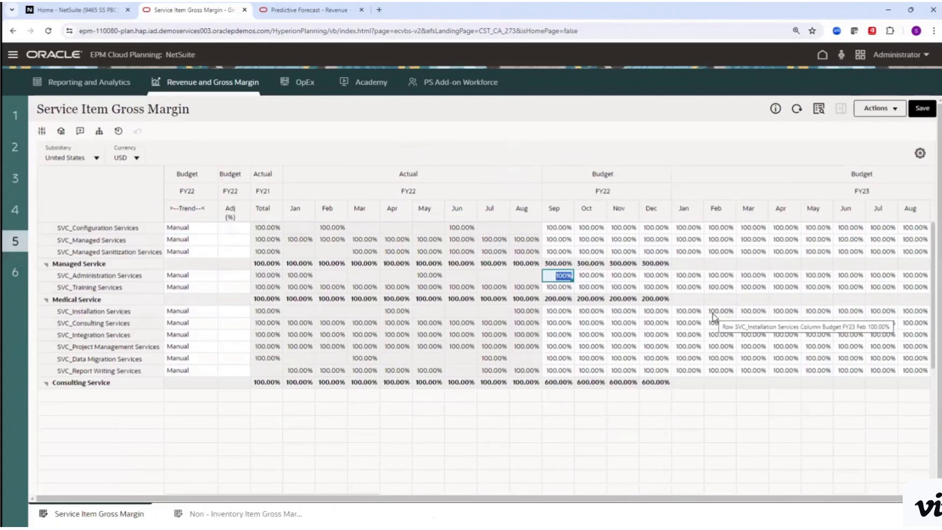
left_click(321, 125)
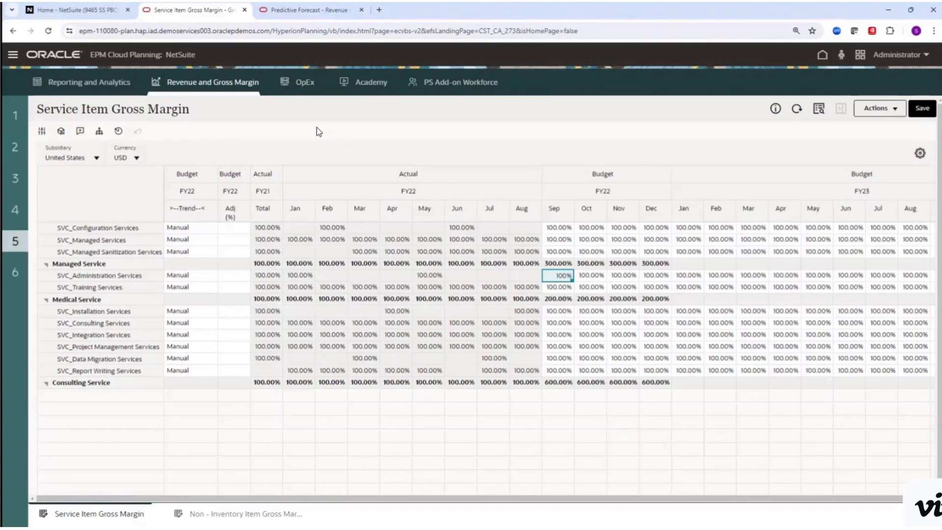
Go back to Sales Units by Customer and check the FY22 Jan units of INV_iPad 10.2 inch 128 GB.
left_click(14, 149)
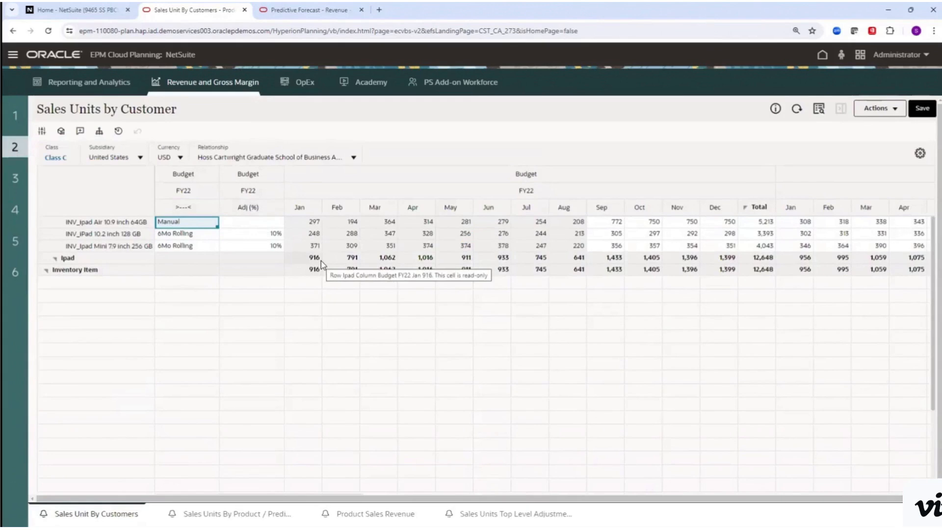
left_click(302, 233)
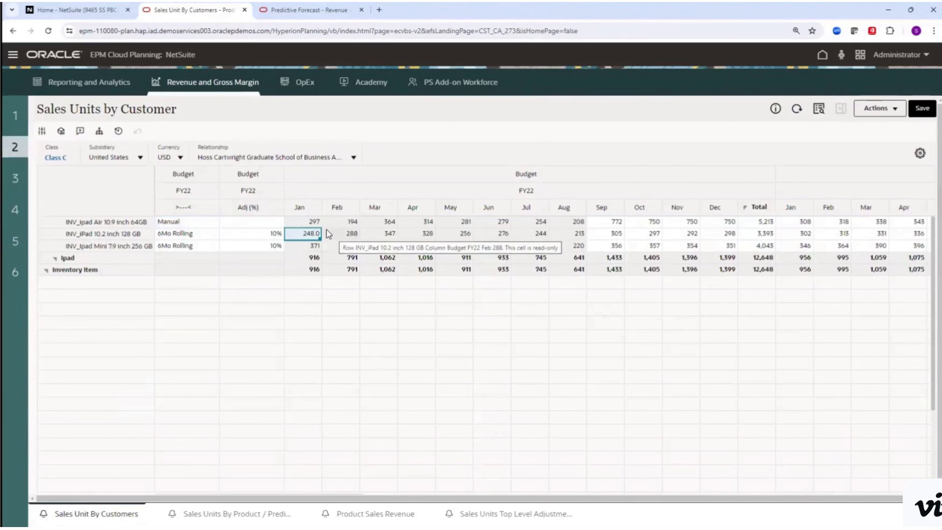
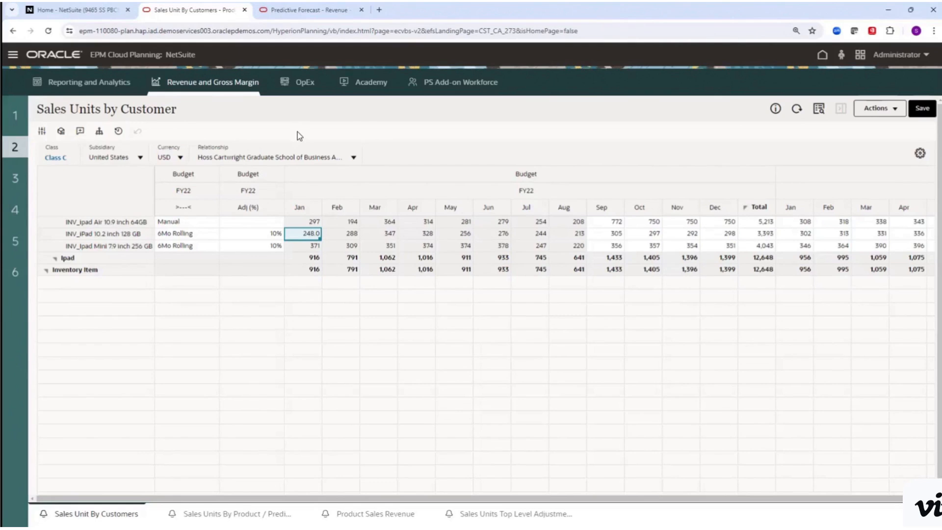
Open the Cash Flow Report in Financials and examine its FY22 Actual and Budget columns and the available form actions.
left_click(45, 57)
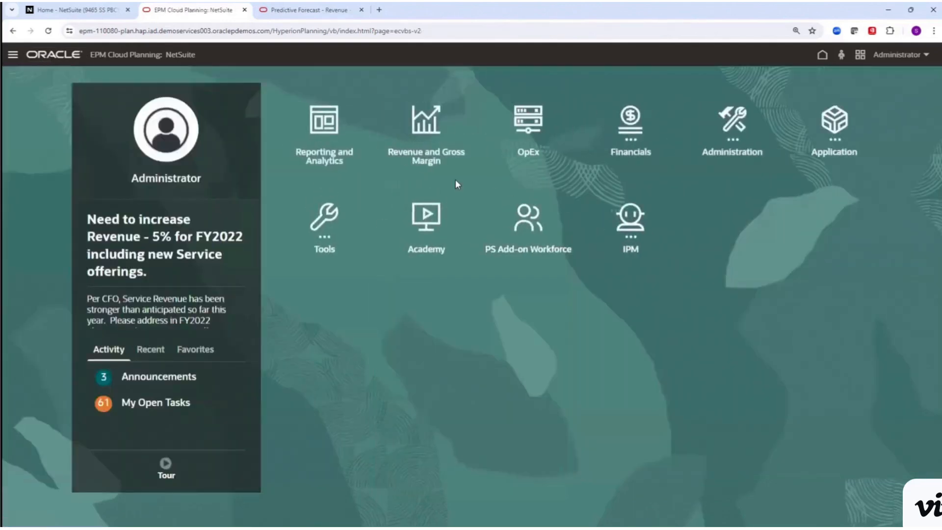
left_click(632, 126)
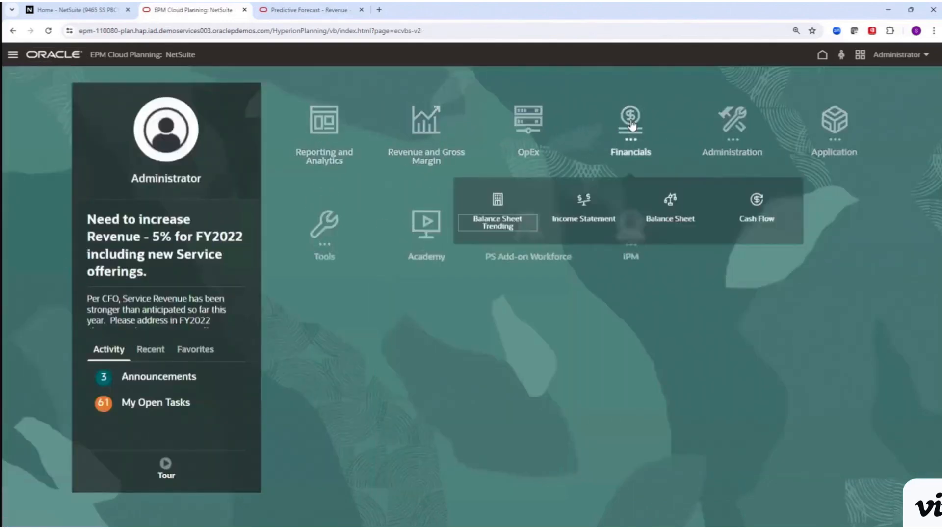
left_click(756, 200)
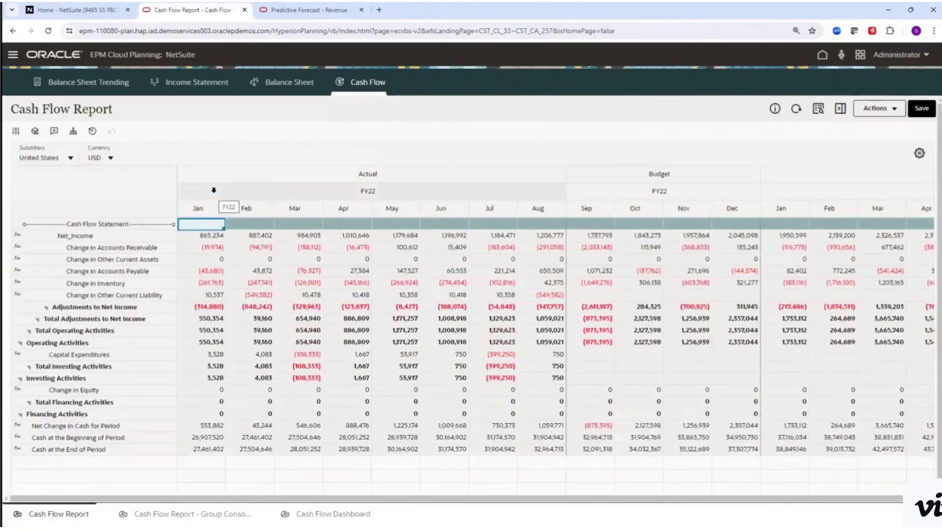
left_click(286, 173)
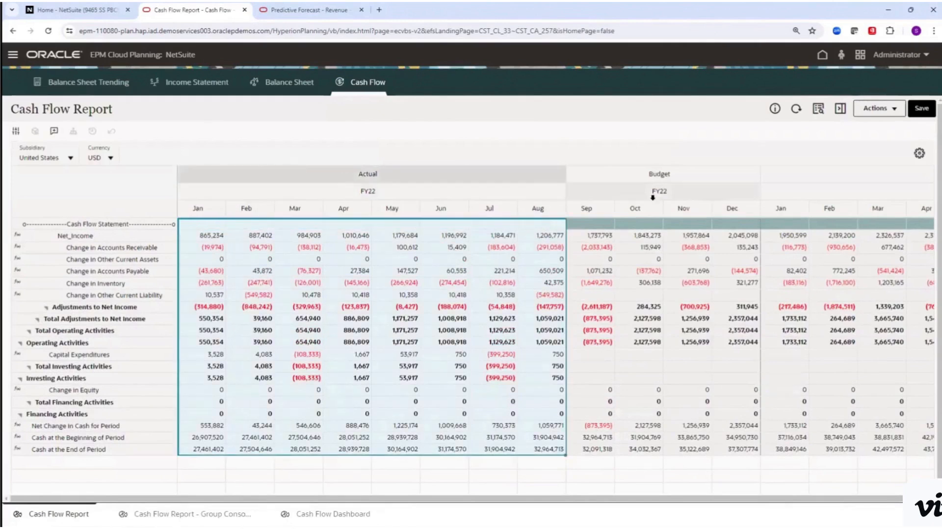
left_click(725, 174)
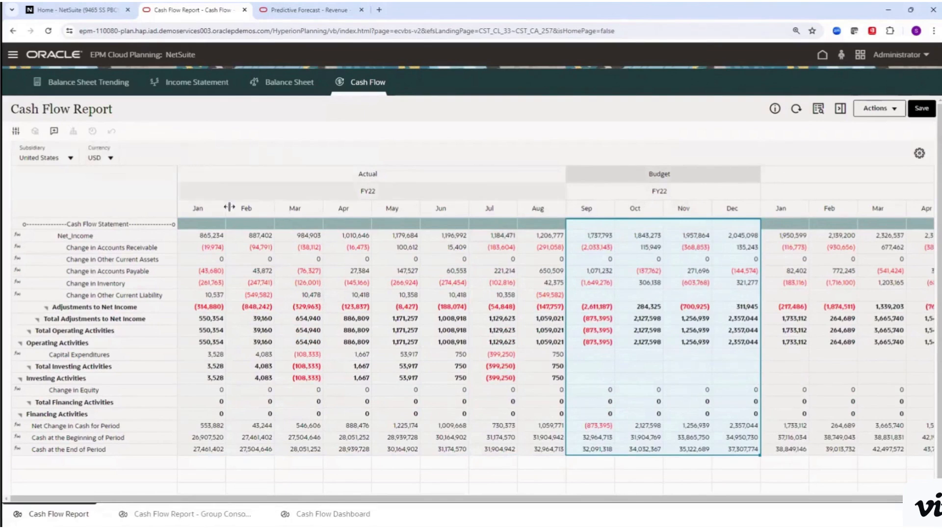
left_click(879, 108)
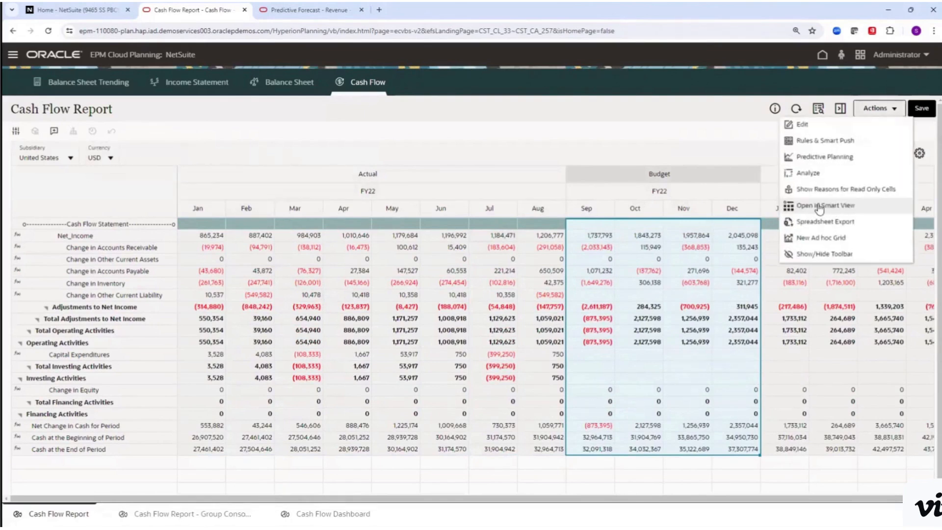
left_click(472, 127)
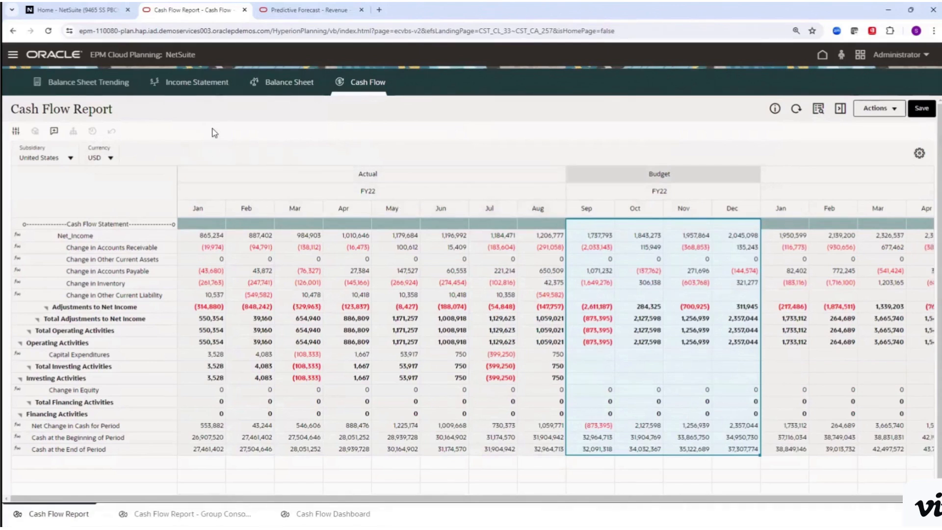
Open the Income Statement report in Reporting and Analytics and look through its PDF preview.
left_click(56, 55)
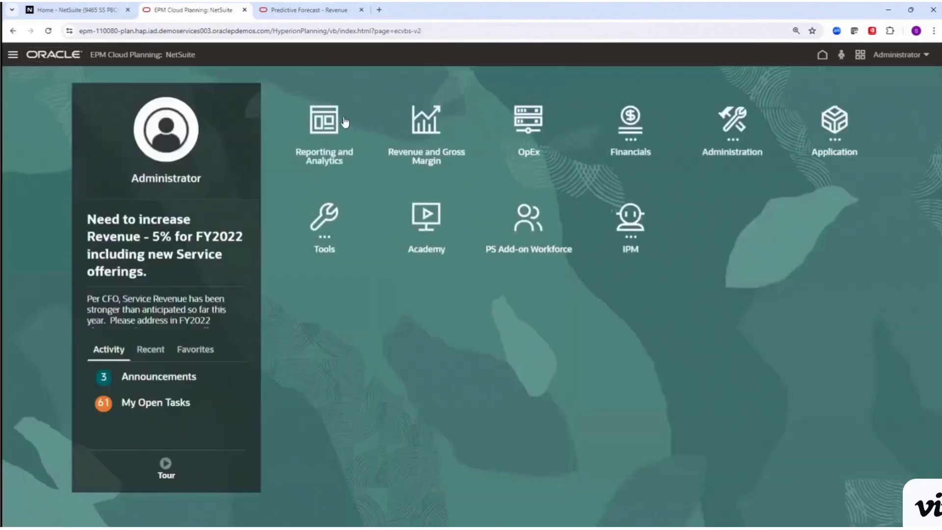
left_click(325, 123)
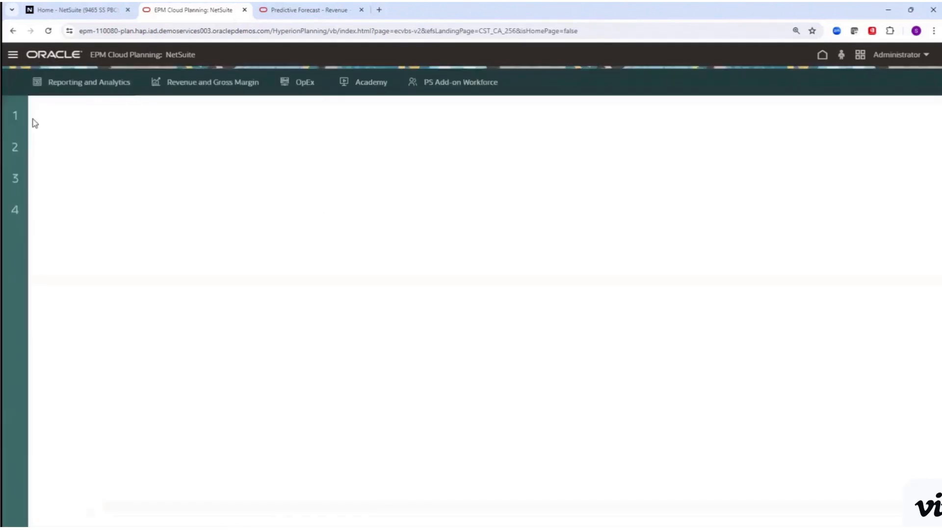
left_click(15, 146)
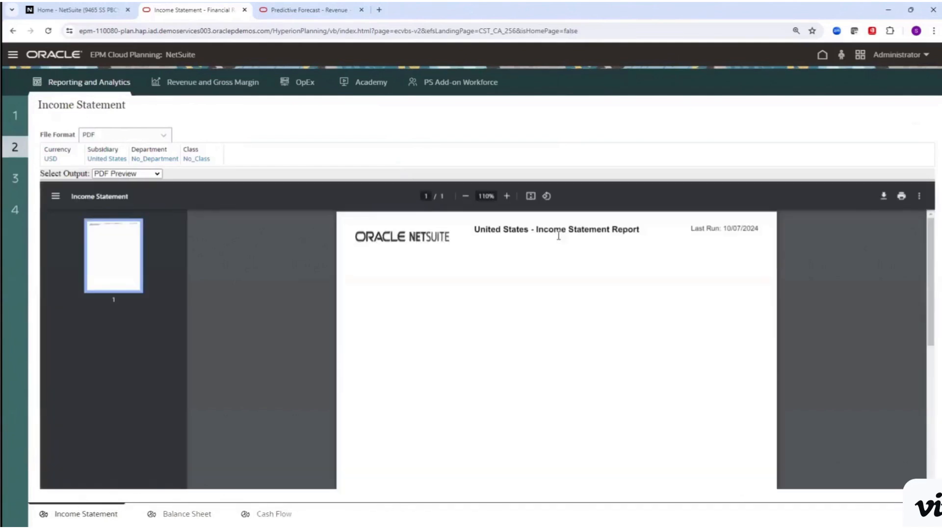
scroll(510, 340, "down", 5)
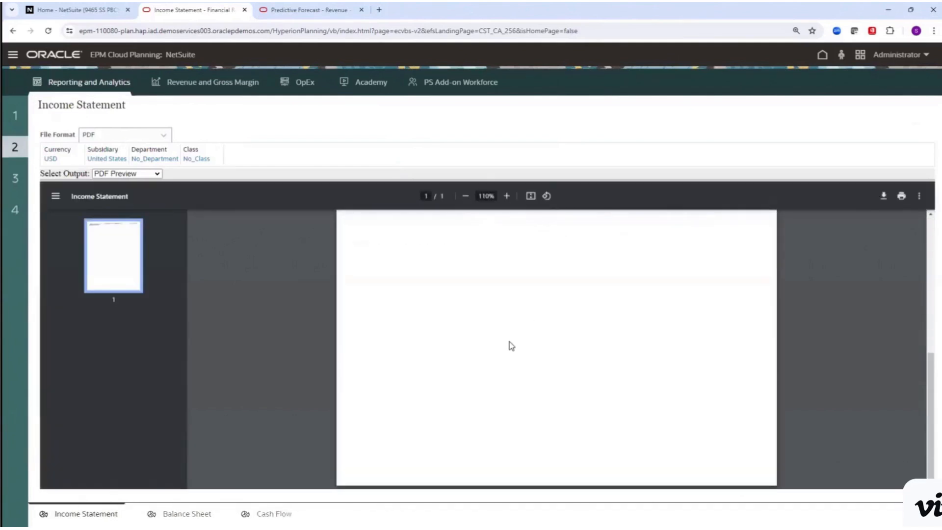
scroll(509, 342, "up", 5)
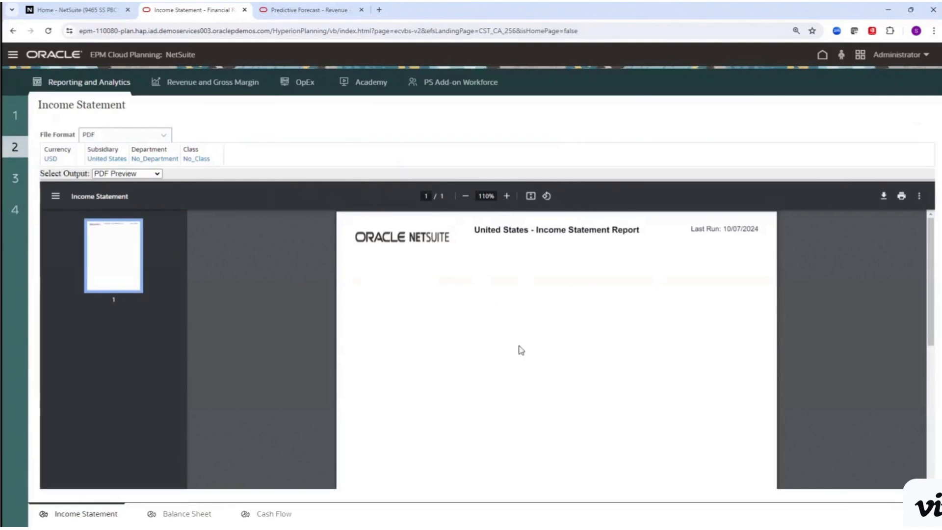
scroll(573, 308, "down", 2)
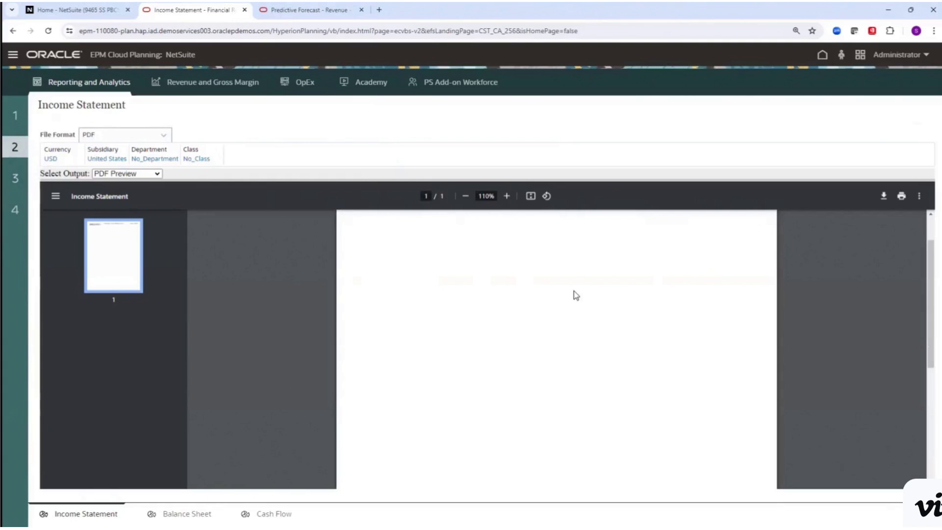
scroll(573, 293, "up", 2)
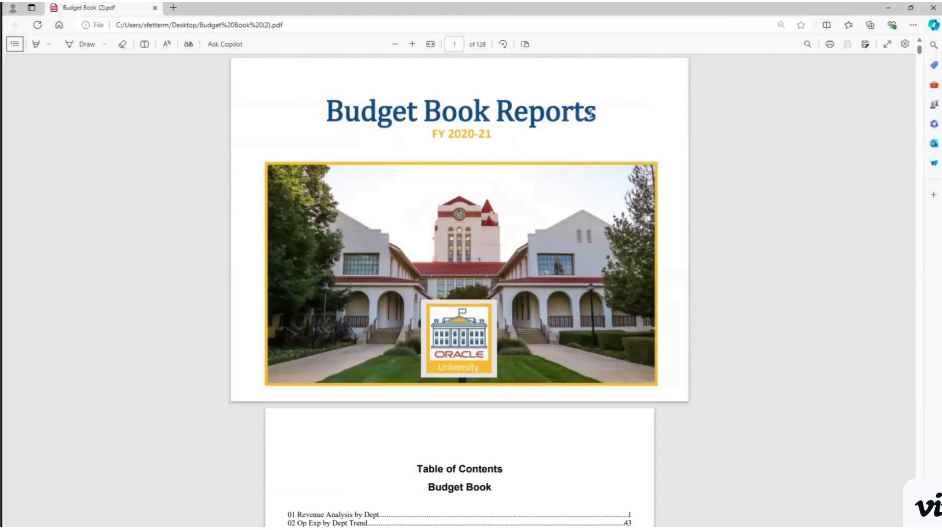
In Budget Book (2).pdf, read the table of contents and the heading of the Total University Revenue Analysis by Department page.
scroll(590, 118, "down", 4)
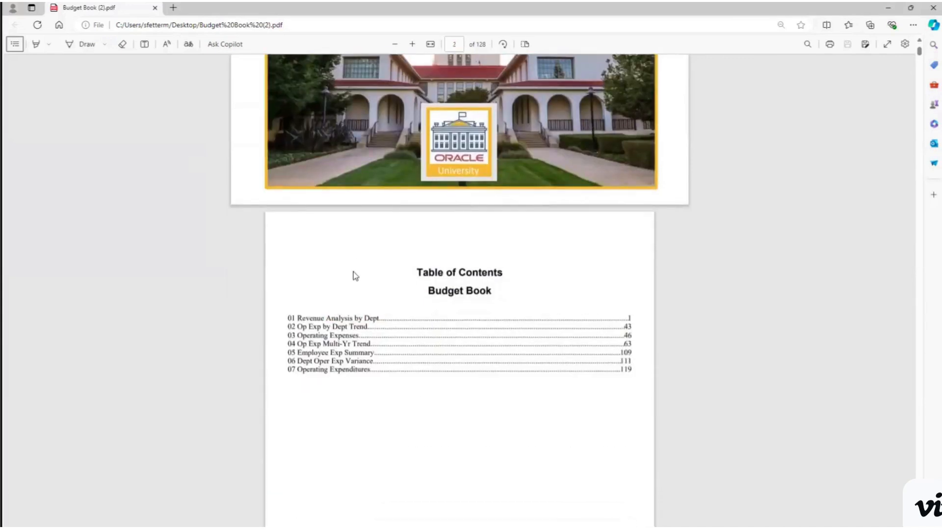
scroll(363, 225, "down", 3)
scroll(321, 254, "down", 7)
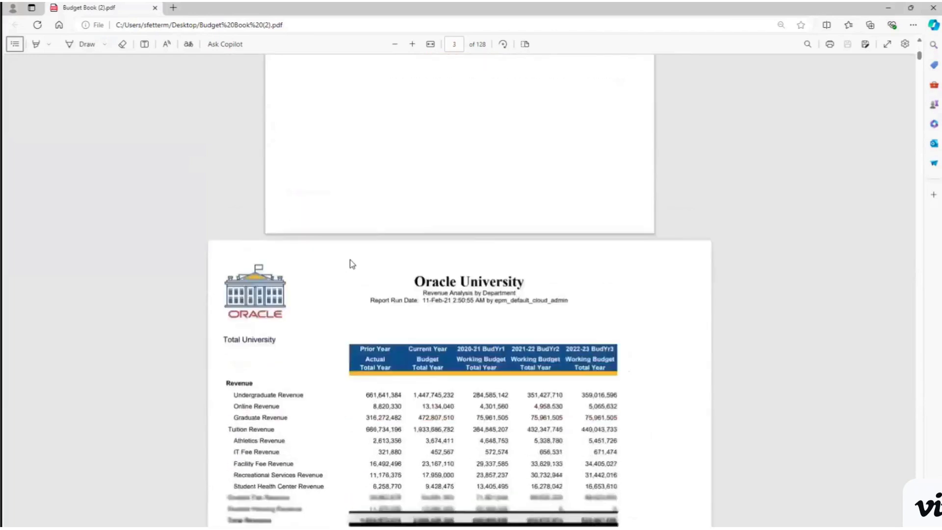
scroll(349, 260, "down", 3)
left_click_drag(391, 144, 568, 144)
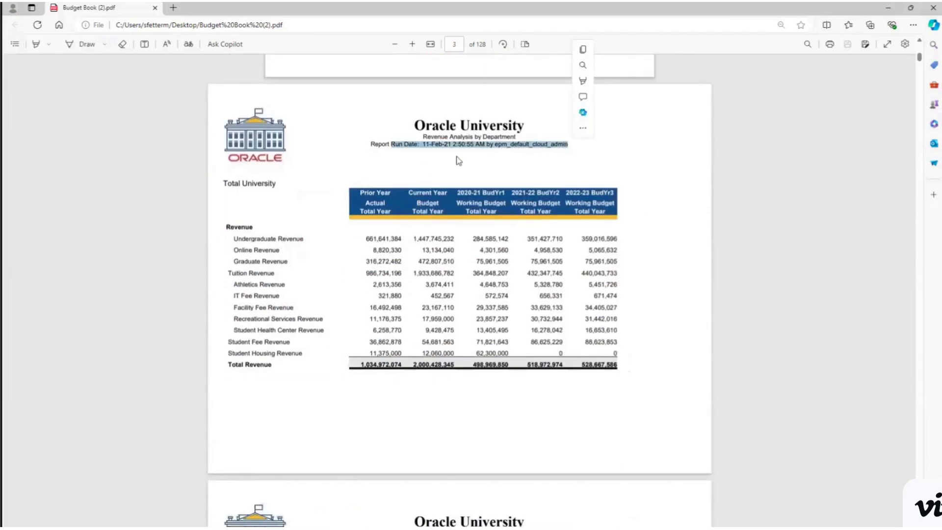
left_click_drag(422, 137, 516, 137)
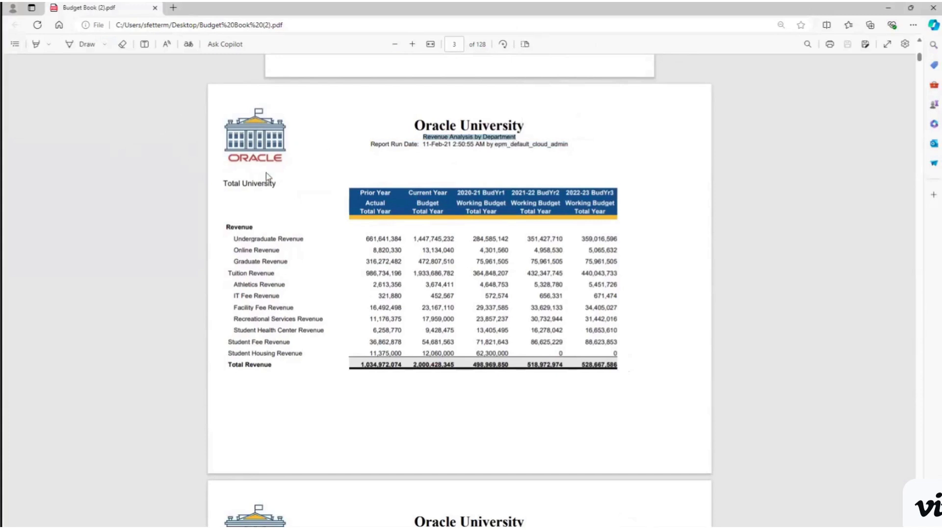
left_click(453, 140)
left_click_drag(423, 138, 517, 139)
Review the Budget Book's departmental revenue pages from Department of Accounting through Business Admin and Economics to Finance.
scroll(294, 193, "down", 6)
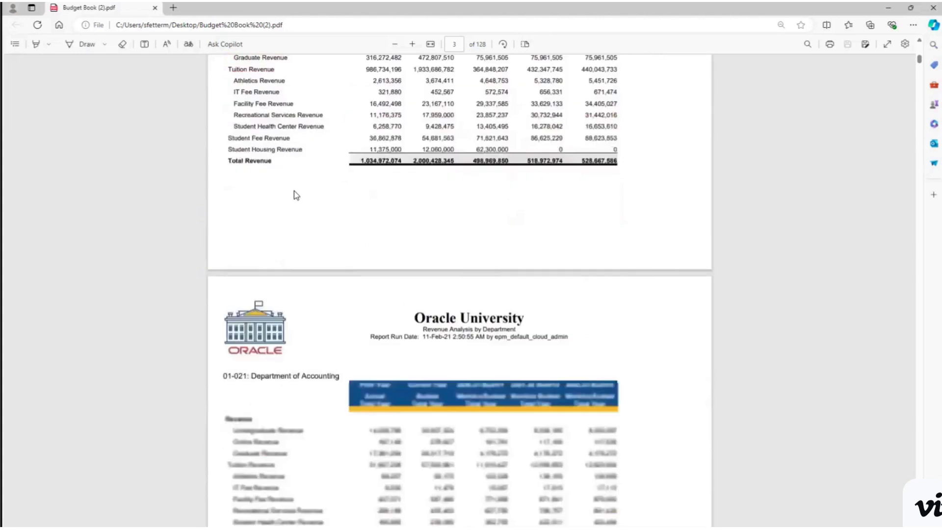
left_click_drag(239, 231, 347, 236)
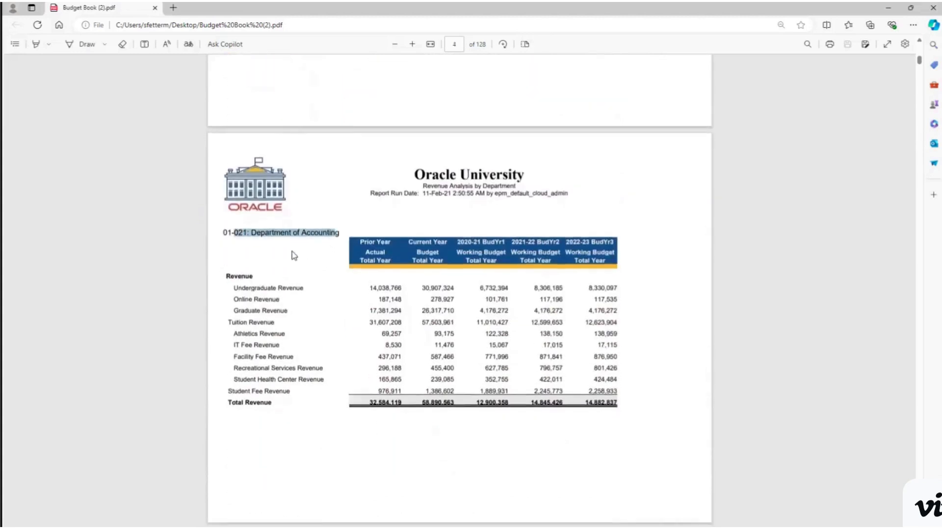
scroll(290, 256, "down", 5)
left_click_drag(251, 337, 356, 338)
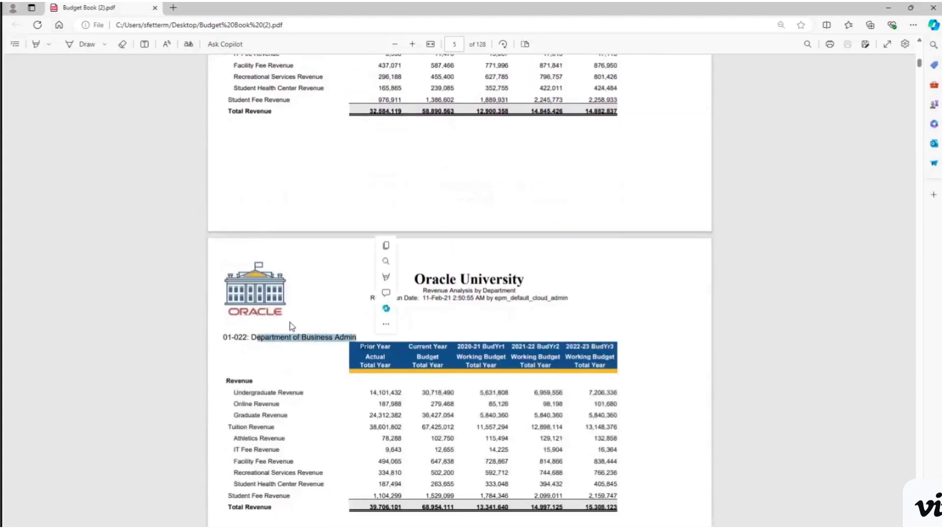
scroll(264, 269, "down", 7)
left_click_drag(341, 194, 251, 193)
scroll(297, 250, "down", 6)
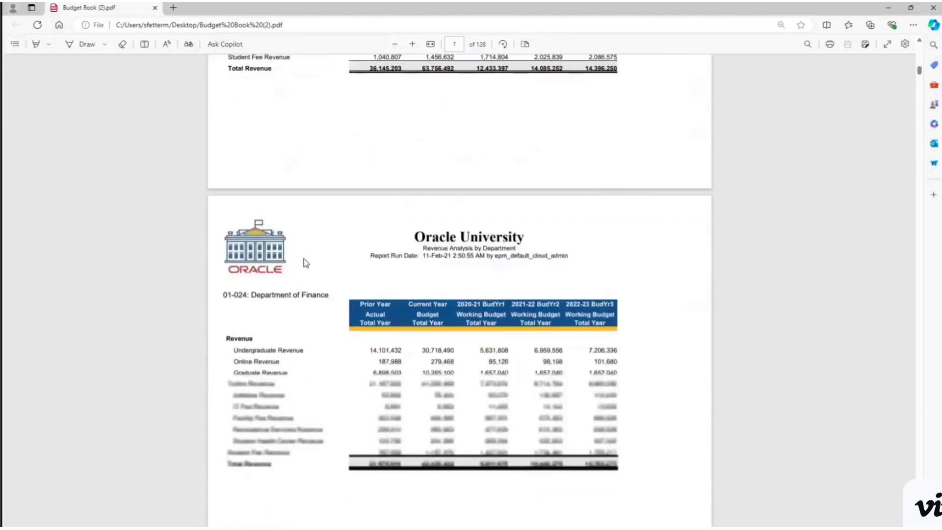
scroll(393, 236, "down", 5)
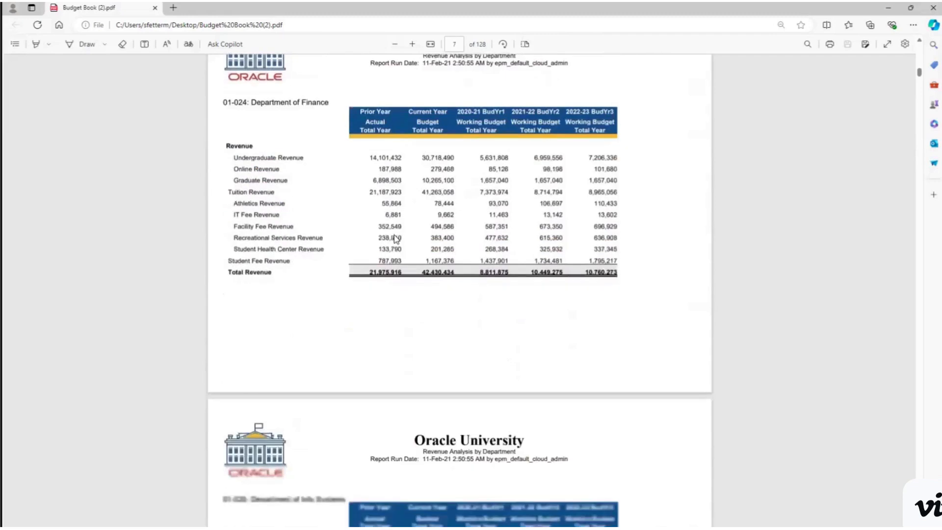
Go back through the Budget Book to its table of contents and cover page.
scroll(393, 238, "up", 8)
scroll(393, 261, "up", 18)
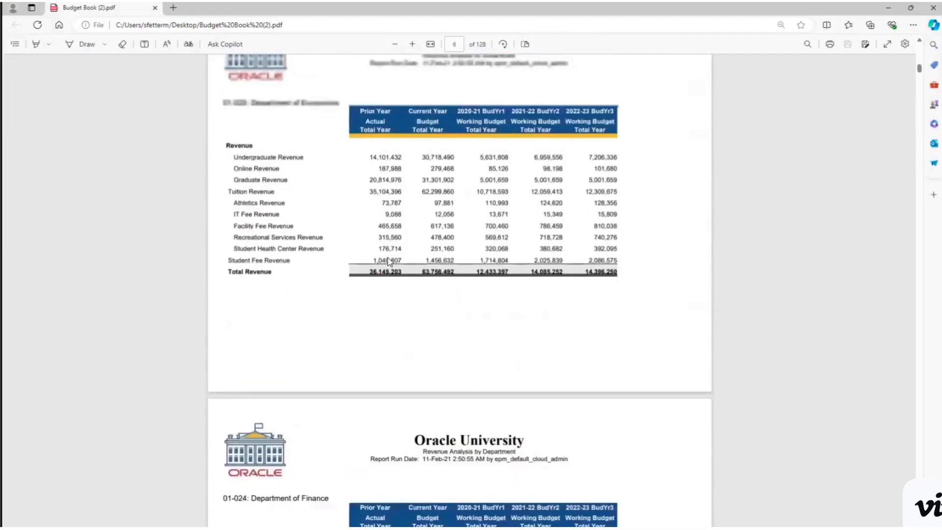
scroll(388, 261, "up", 5)
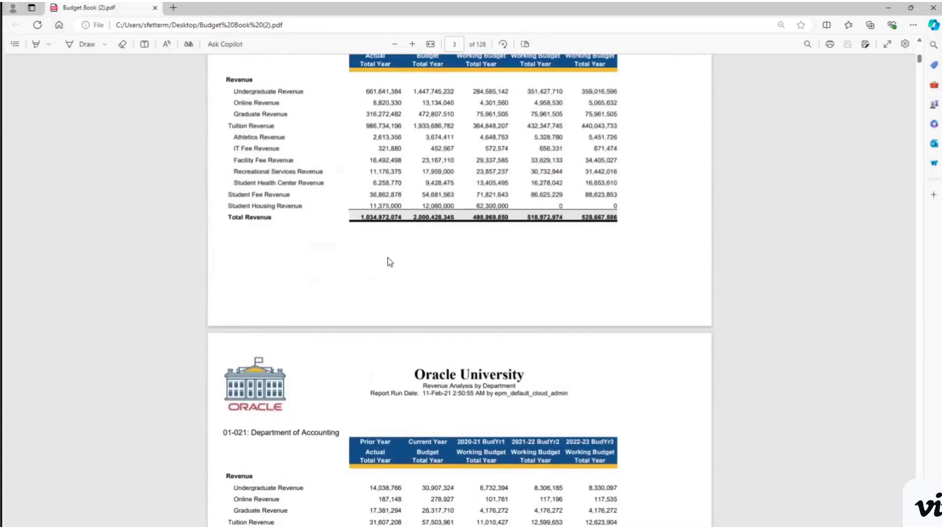
scroll(387, 254, "up", 5)
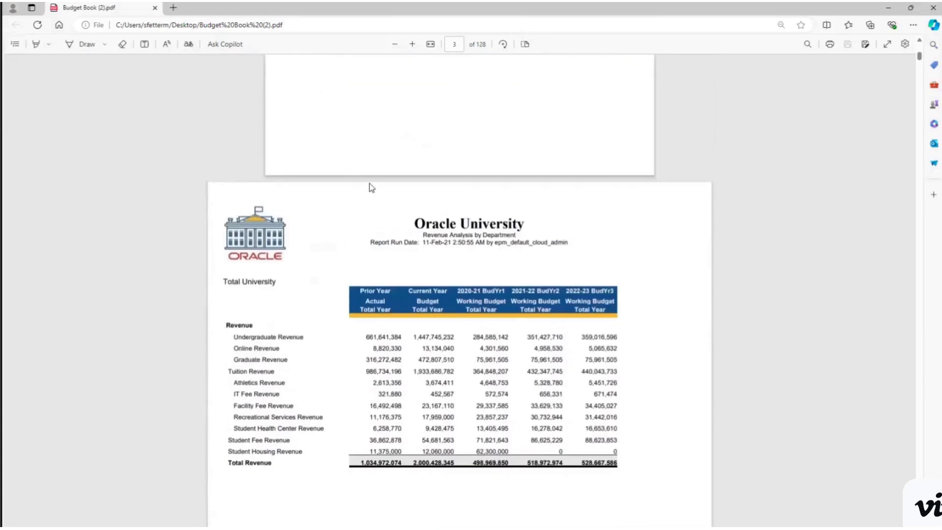
scroll(367, 179, "up", 14)
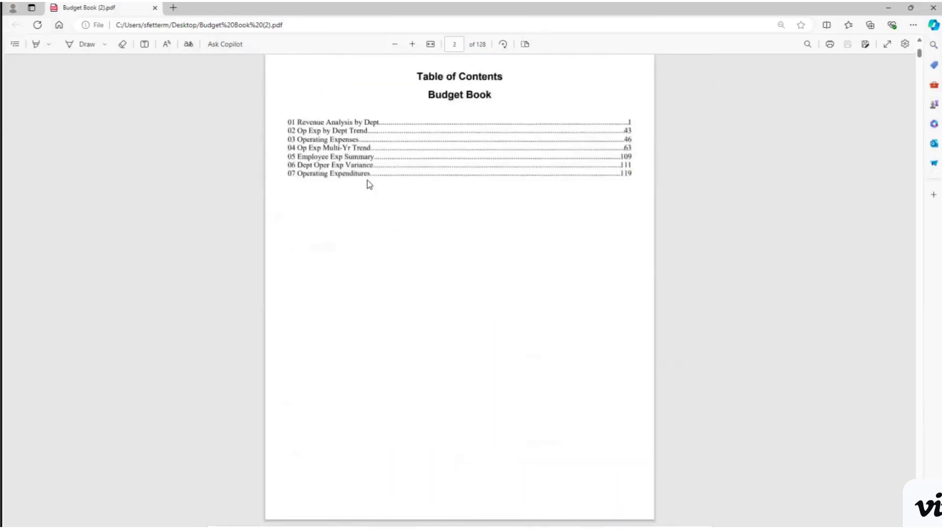
scroll(367, 180, "up", 1)
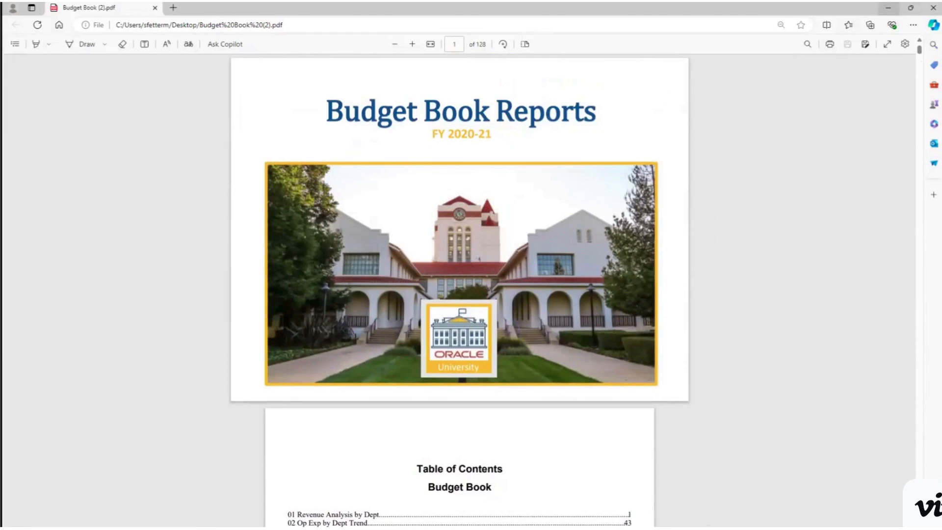
Switch back to EPM Cloud Planning and look over the areas listed in the Navigator.
left_click(888, 8)
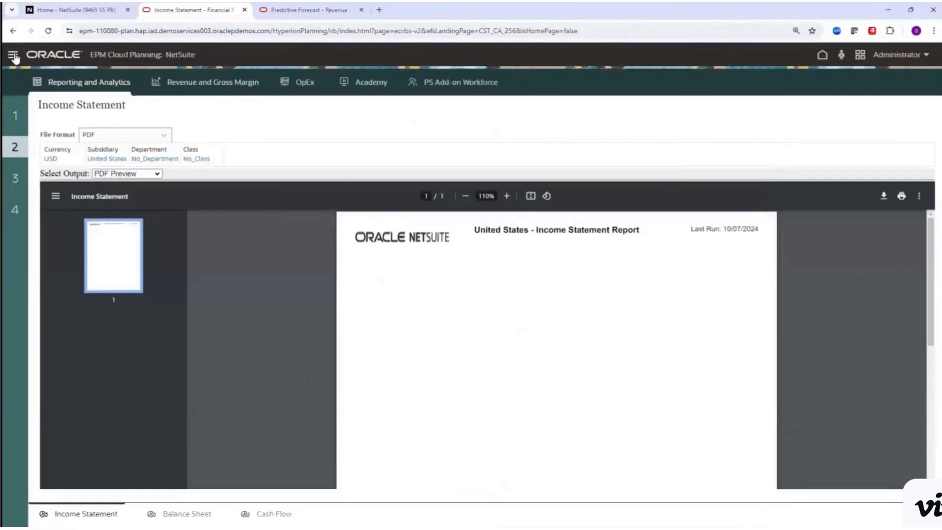
left_click(13, 55)
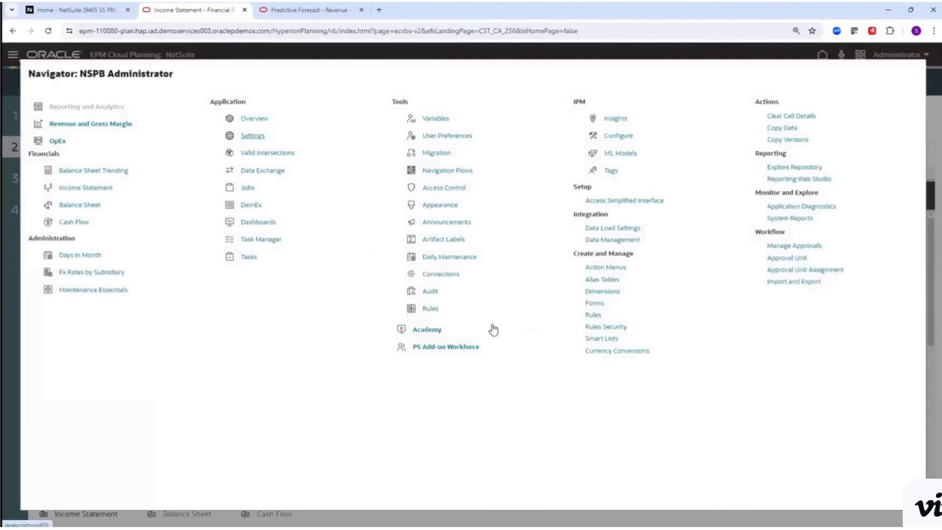
left_click(17, 56)
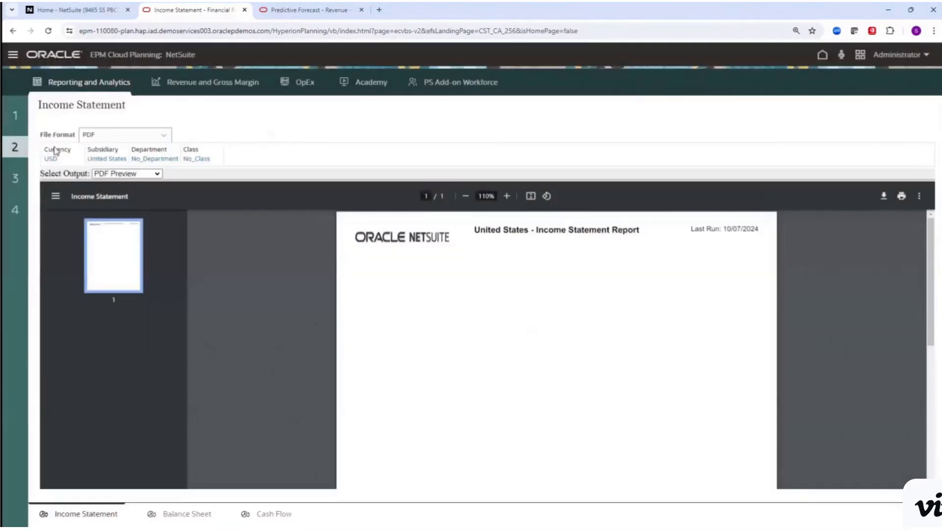
On the CFO KPI Income Statement dashboard, check the chart types offered for Rev/Exp/COGS Trend and examine the Rev by Customer chart.
left_click(16, 179)
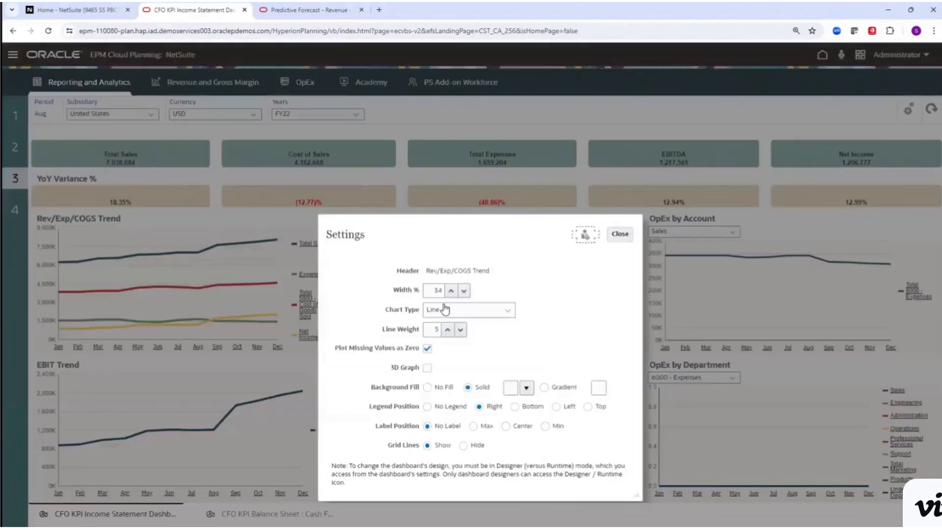
left_click(478, 310)
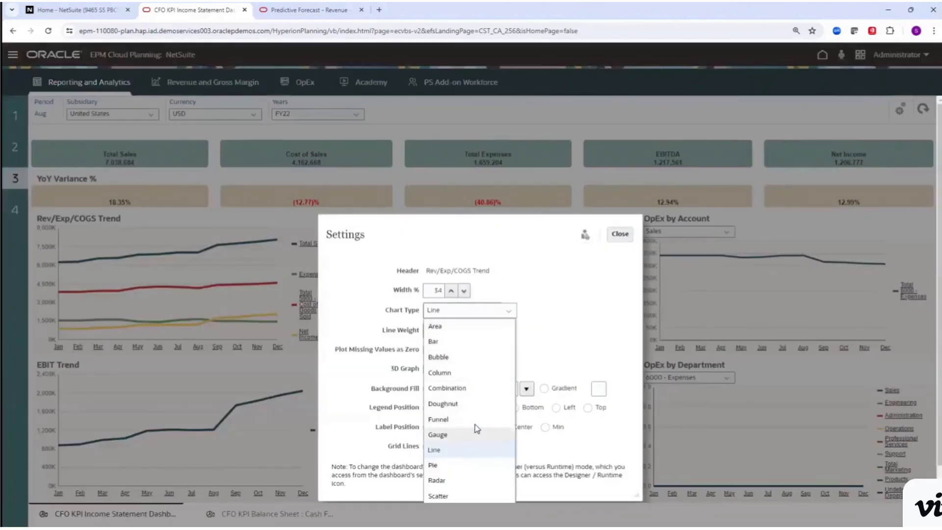
left_click(578, 282)
left_click(619, 234)
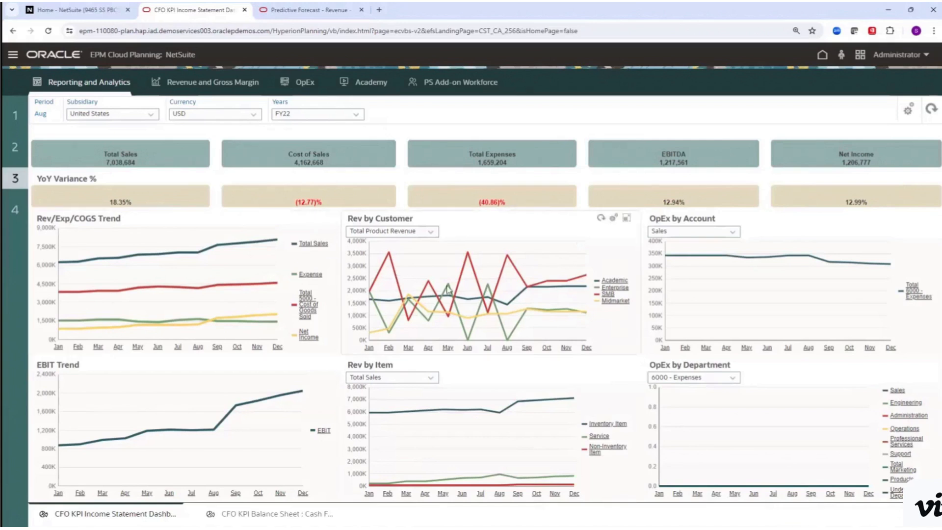
left_click_drag(348, 217, 383, 217)
left_click(395, 219)
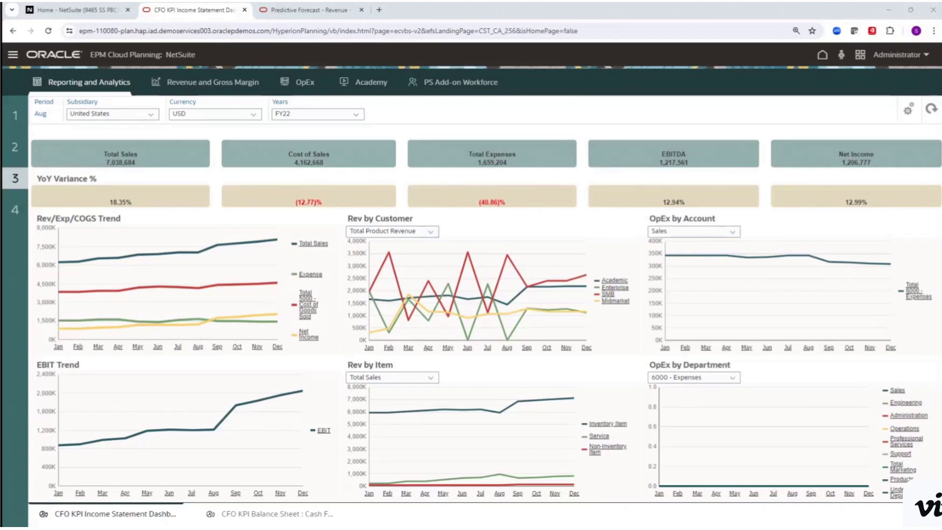
Review the MoM Actual Var and Comment form and the YTD Act vs Bud Var and Comment form.
left_click(15, 115)
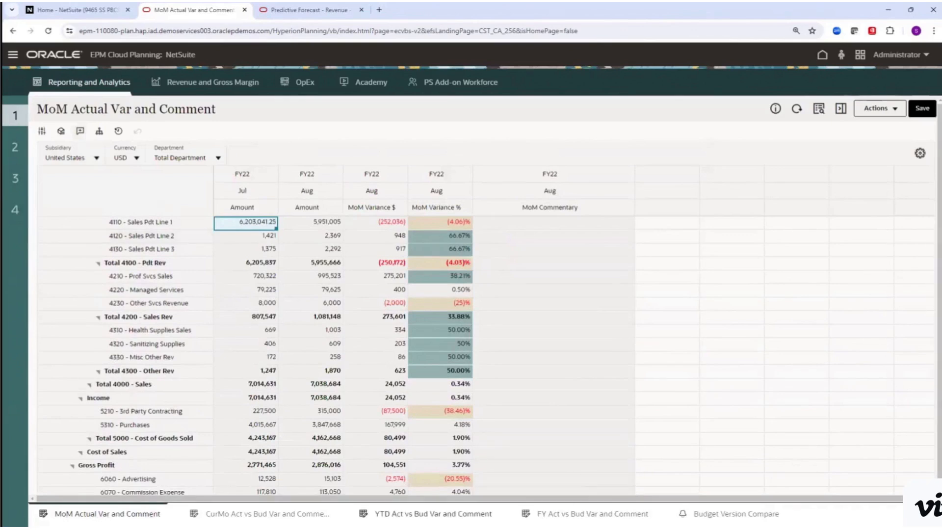
left_click(433, 513)
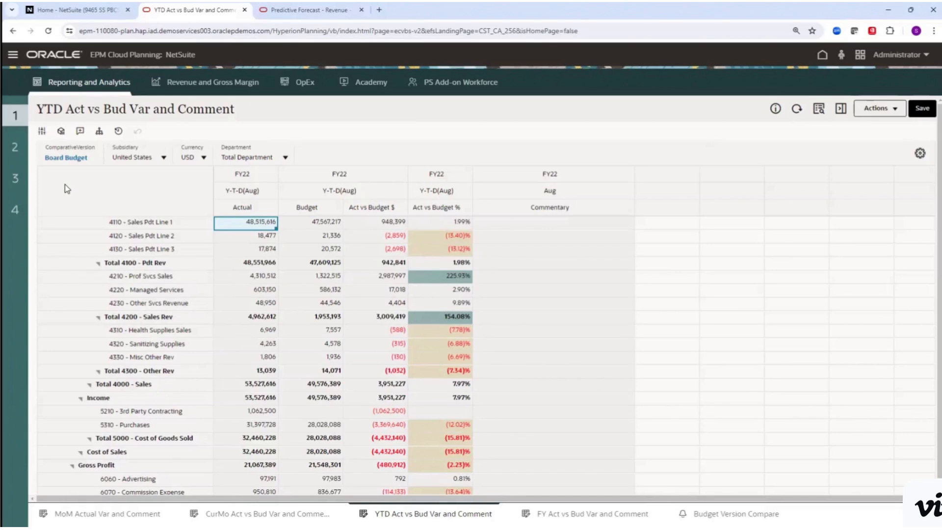
In Revenue and Gross Margin, look over the Service Revenue by Customer form and return to Sales Units by Customer.
left_click(185, 87)
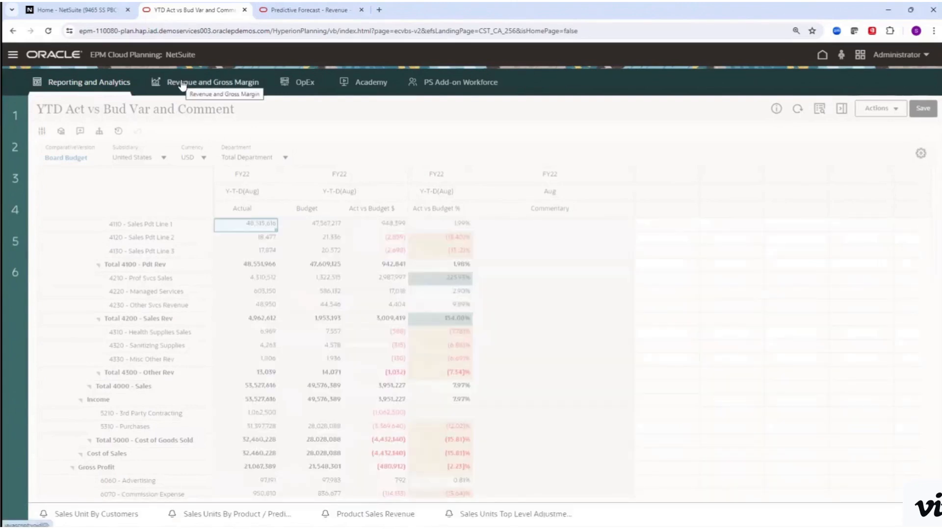
left_click(182, 86)
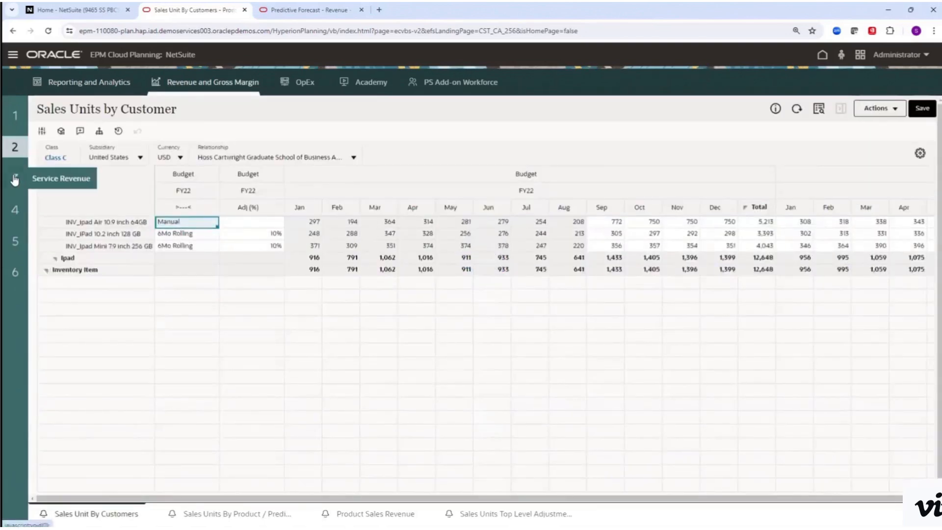
left_click(15, 180)
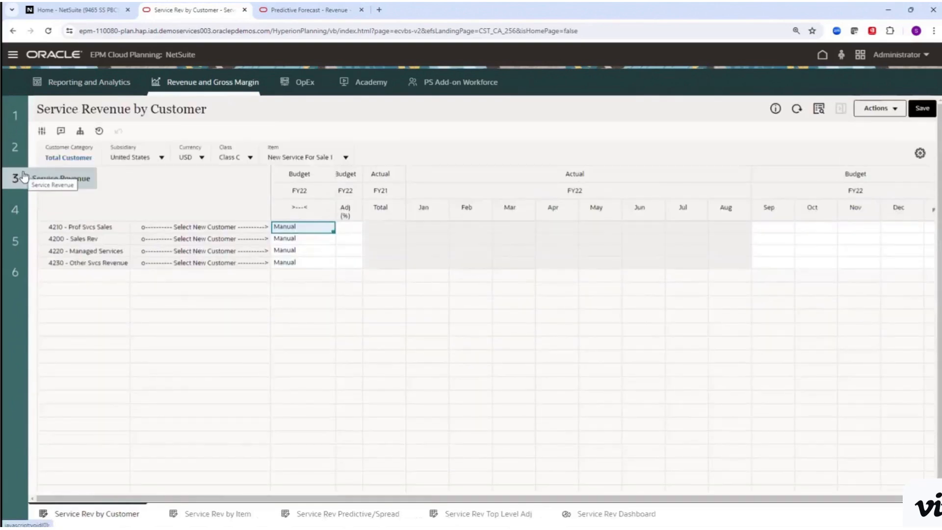
left_click(15, 147)
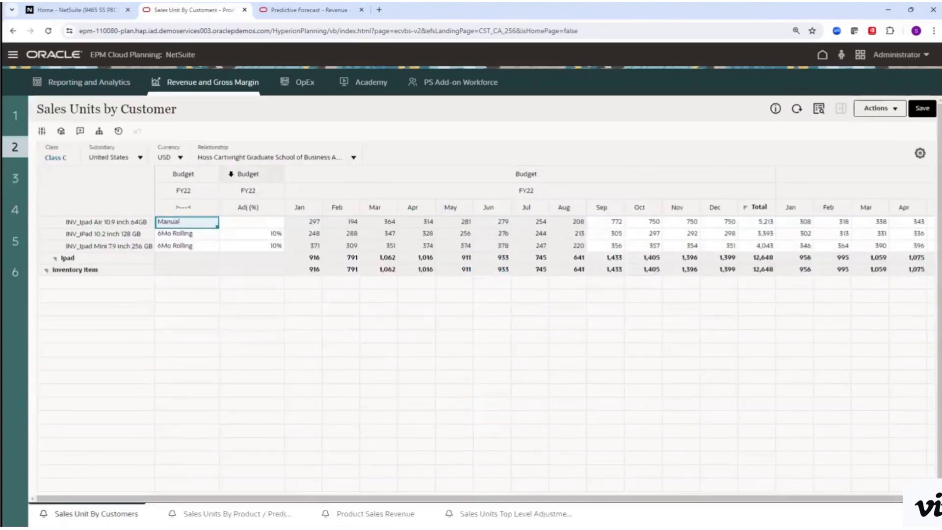
Open the Relationship member selection for Sales Units by Customer and examine the Academic and Total New Customer groups under Total Customer.
left_click(242, 158)
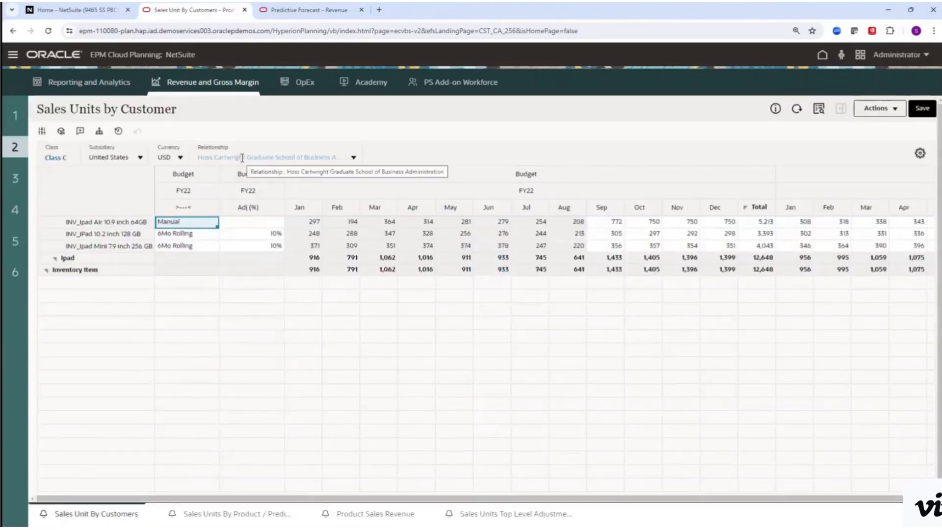
left_click(241, 158)
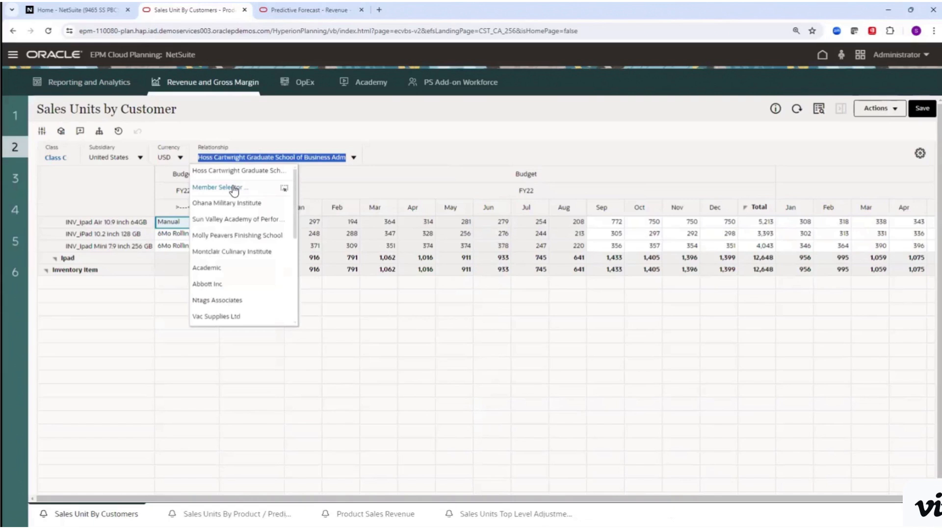
left_click(234, 188)
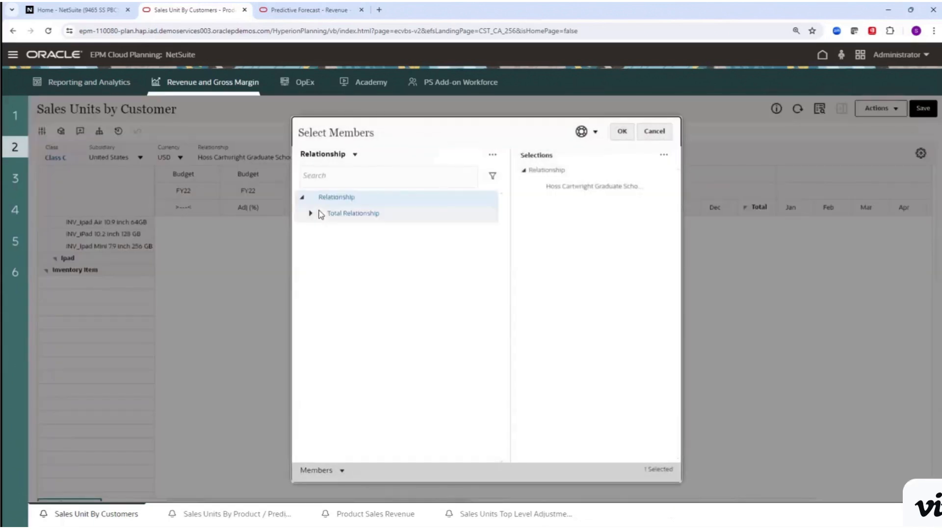
left_click(310, 214)
left_click(318, 229)
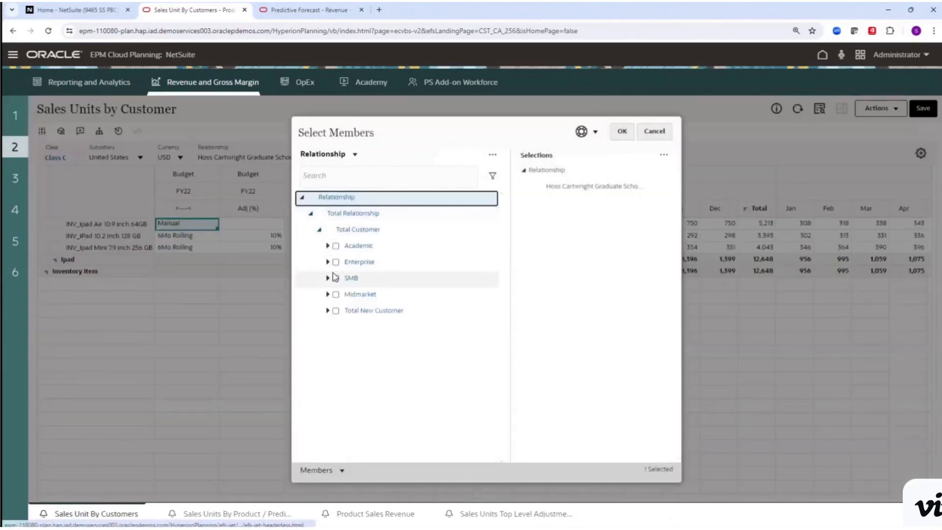
left_click(328, 246)
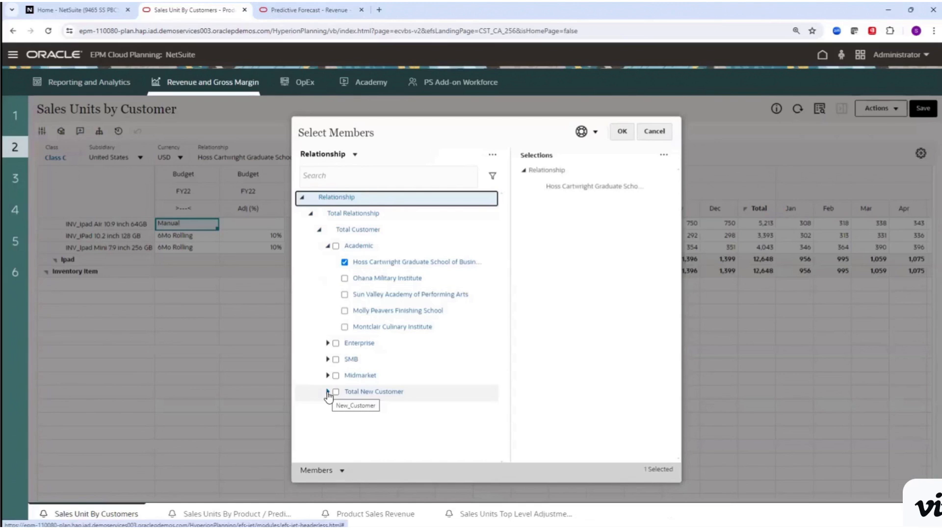
left_click(328, 246)
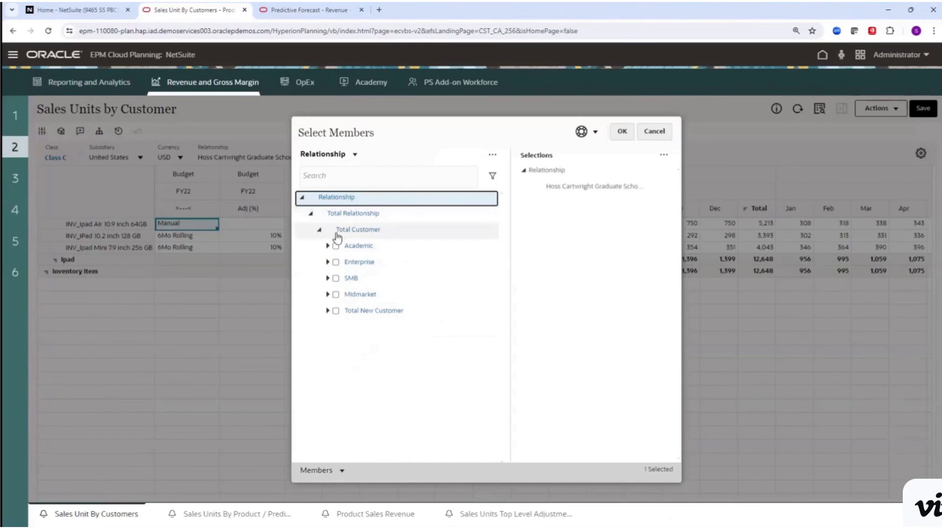
left_click(328, 311)
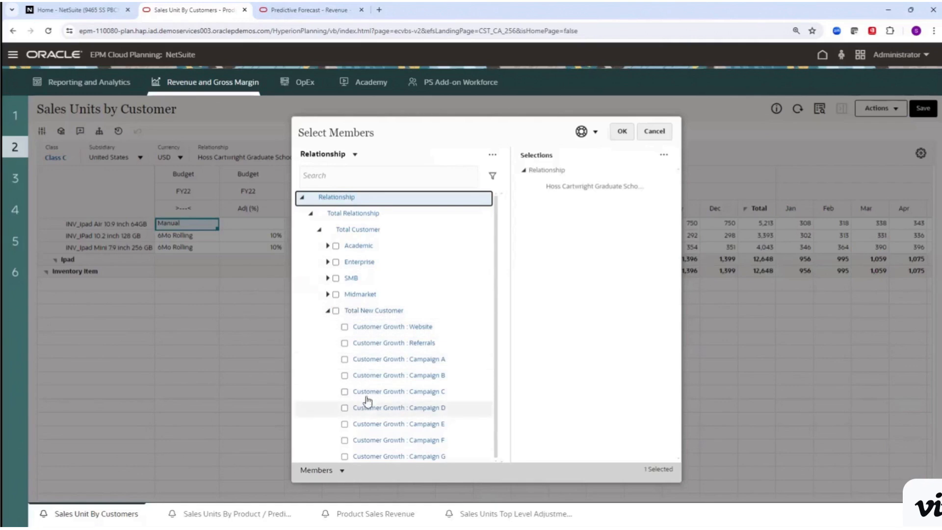
Examine the Enterprise customers and Customer Growth members, trying Abbott Inc as the Relationship selection, and discard the choice.
left_click(328, 262)
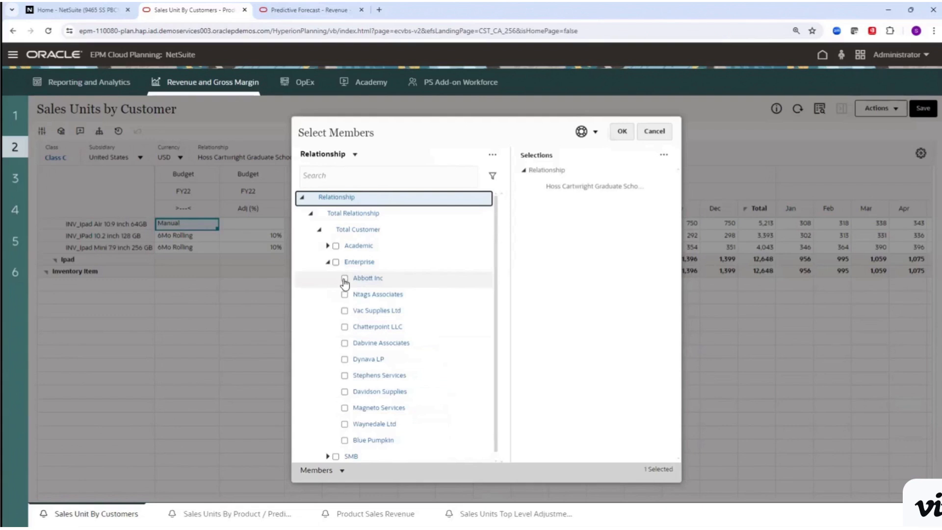
left_click(344, 279)
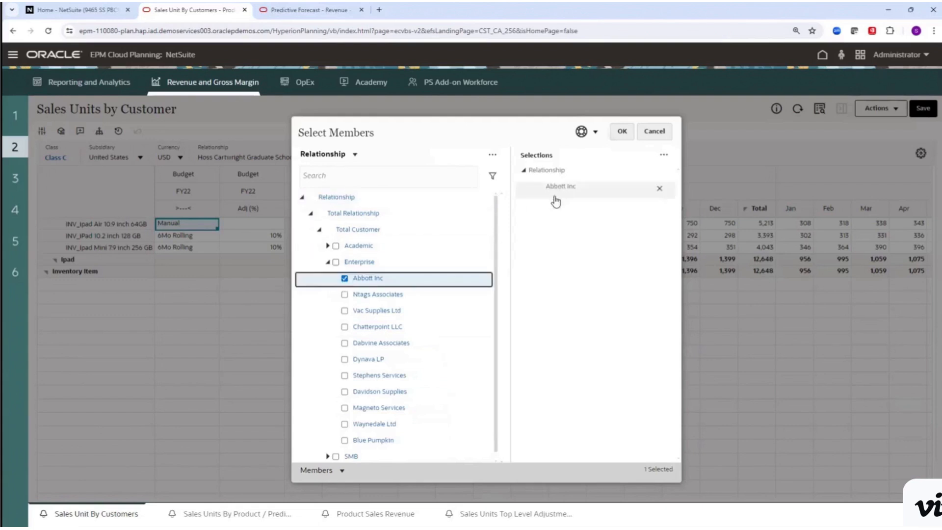
scroll(362, 378, "down", 3)
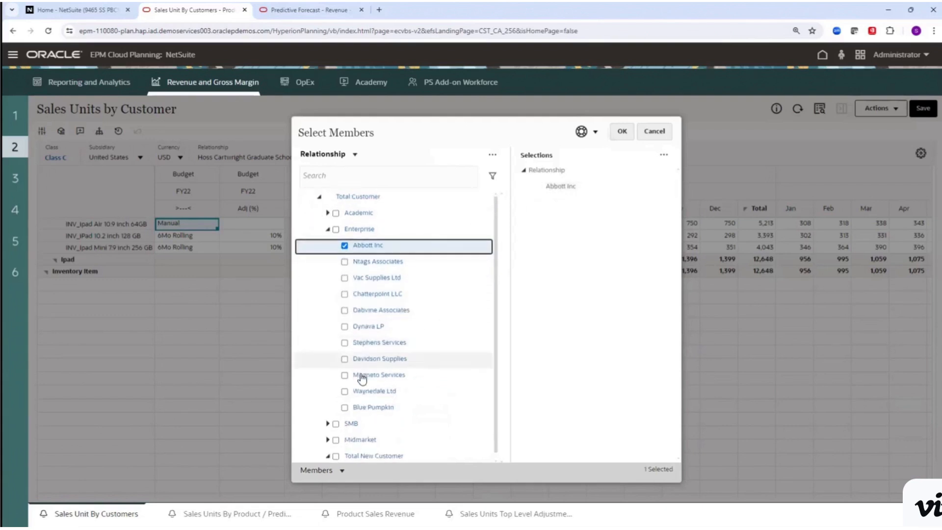
scroll(361, 380, "down", 3)
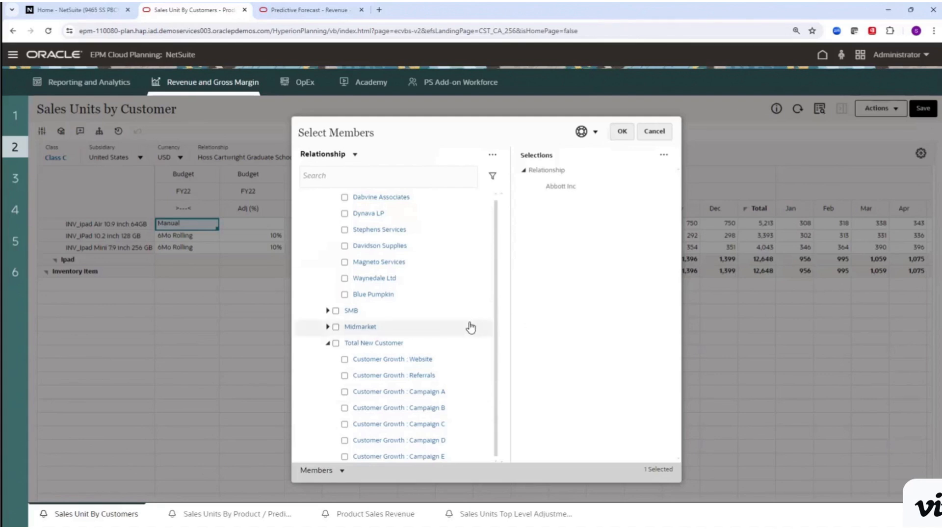
scroll(471, 326, "up", 2)
scroll(471, 326, "up", 1)
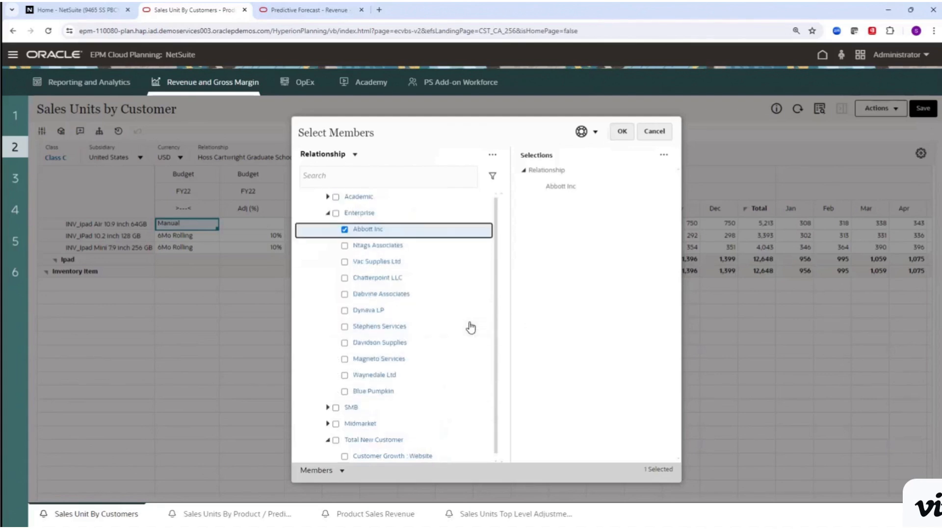
scroll(471, 326, "down", 1)
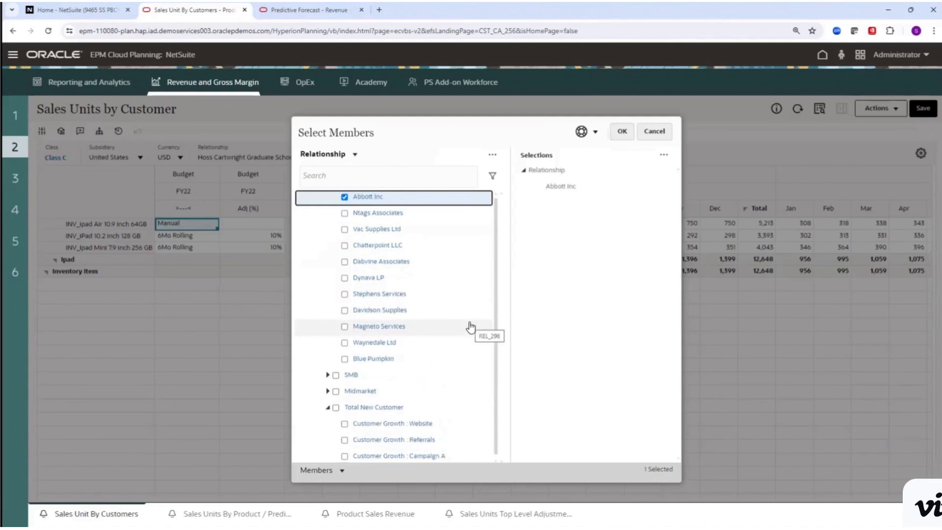
scroll(470, 326, "up", 1)
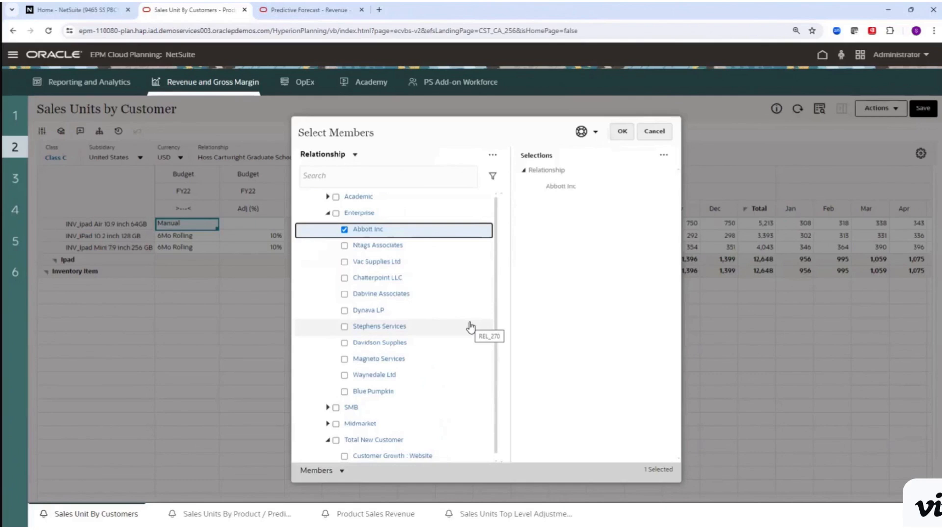
scroll(470, 326, "down", 1)
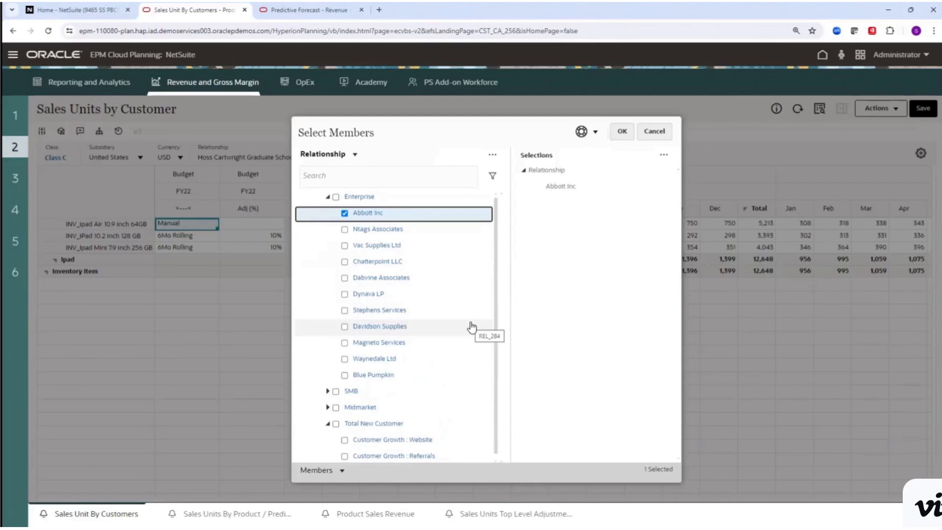
scroll(471, 327, "down", 1)
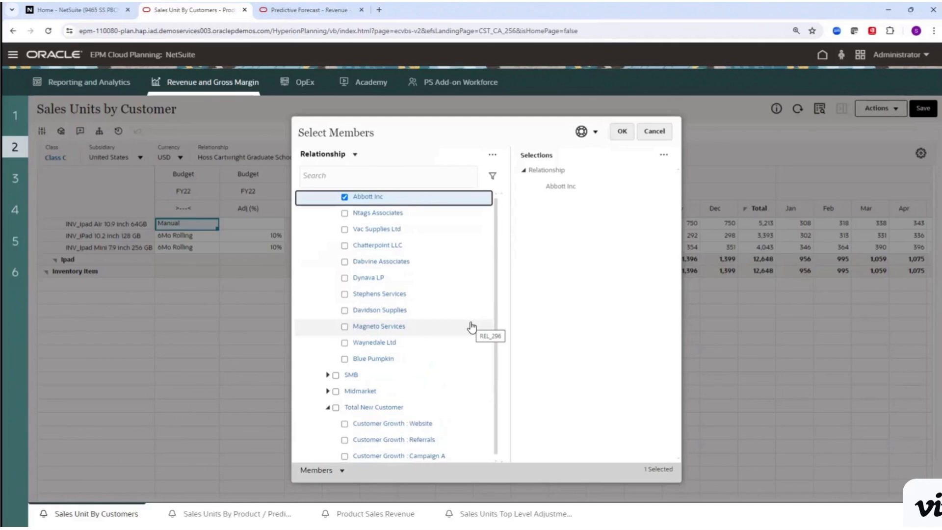
scroll(471, 326, "down", 1)
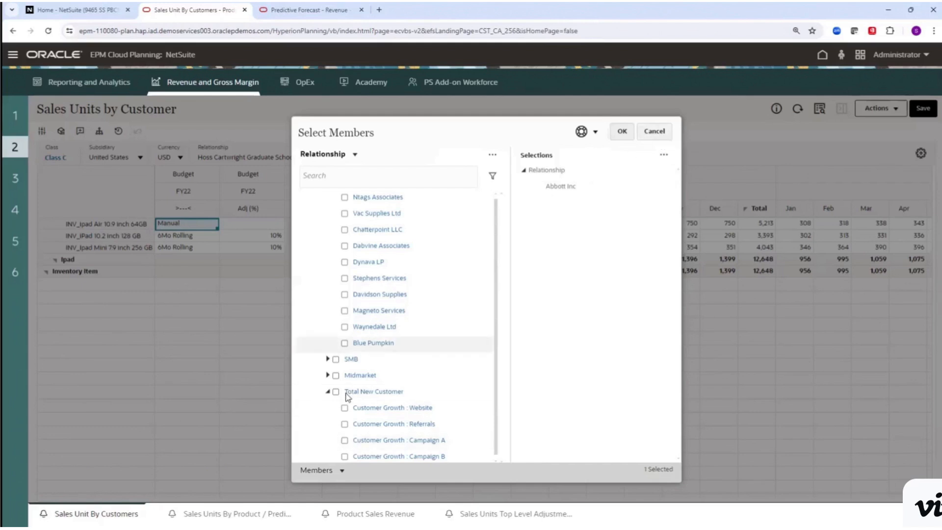
scroll(386, 227, "up", 3)
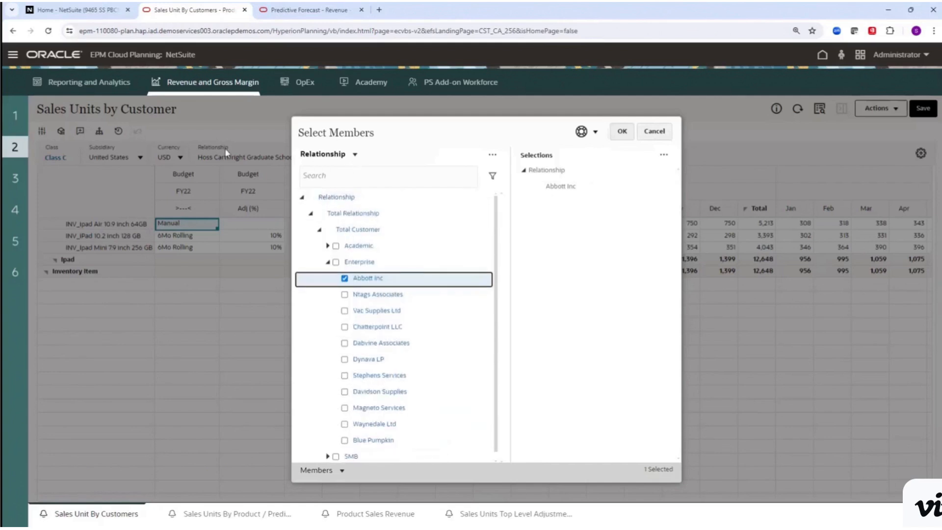
scroll(420, 439, "down", 1)
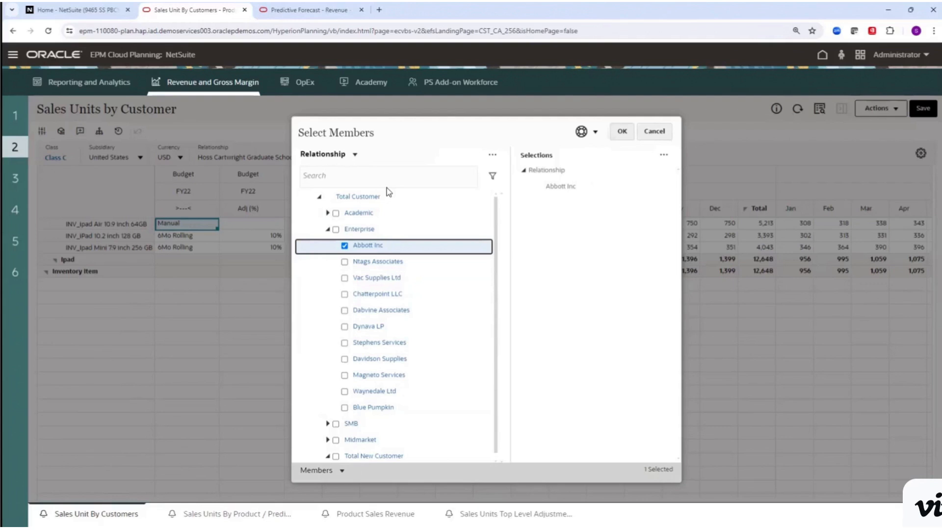
left_click(646, 133)
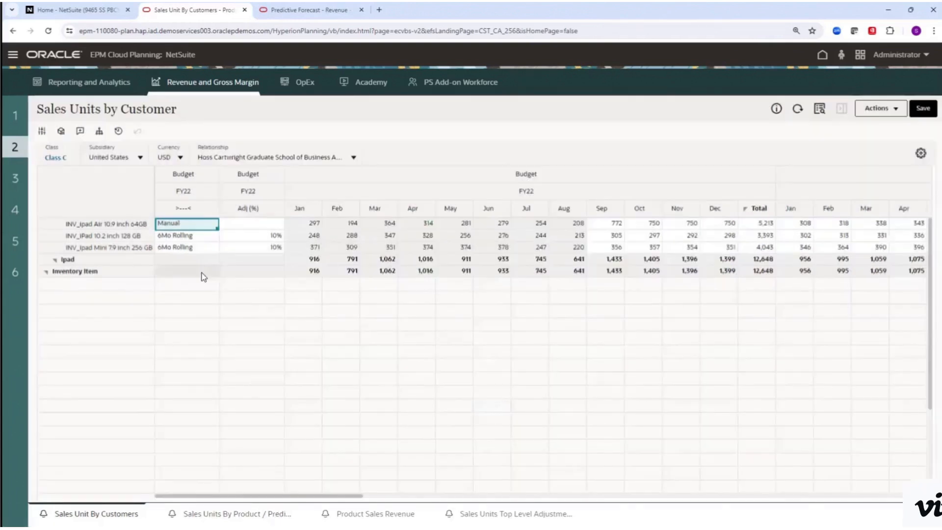
Return to the YTD Act vs Bud Var and Comment form in Reporting and Analytics and examine its Actual and Budget columns.
left_click(203, 273)
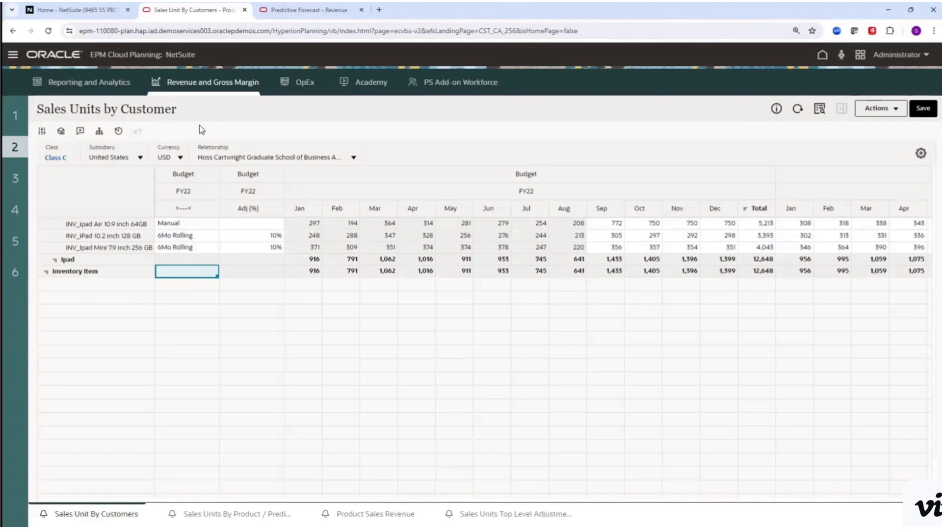
left_click(92, 84)
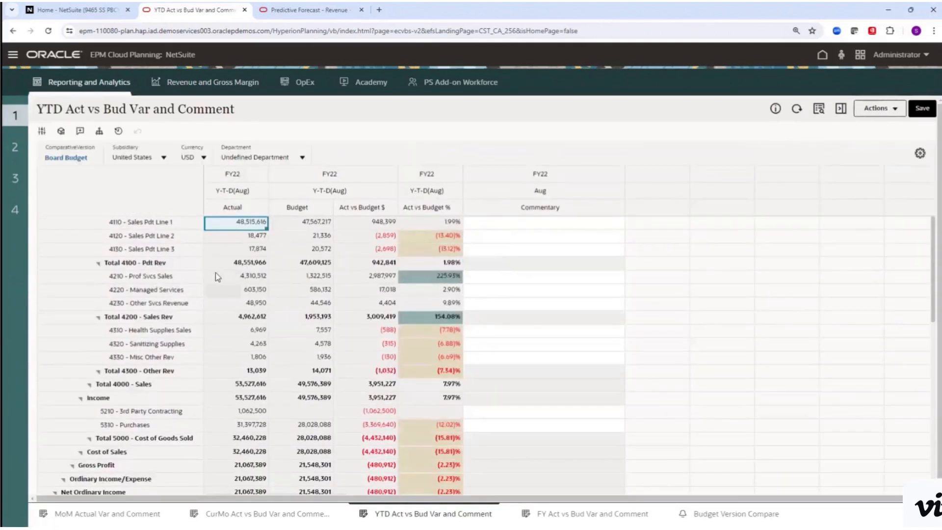
left_click(252, 207)
left_click(300, 208)
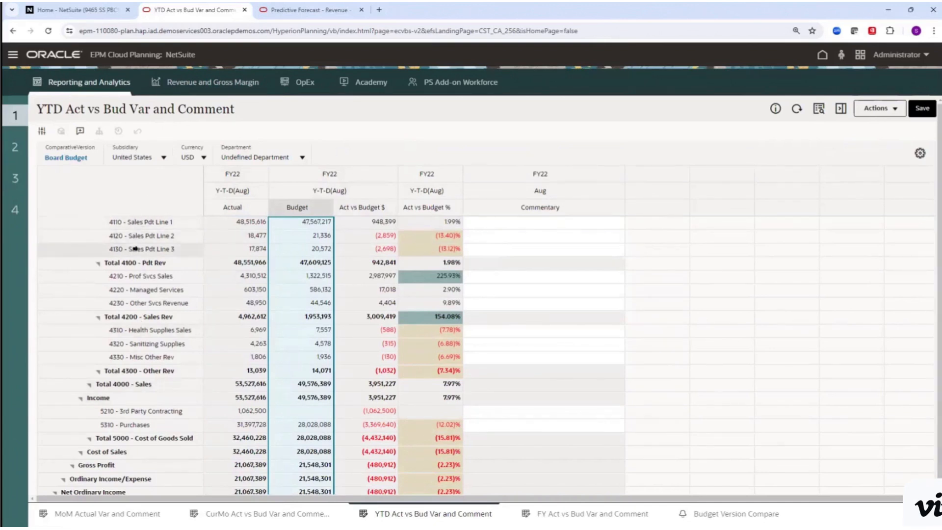
Look at the Commentary entry boxes for 4110 - Sales Pdt Line 1 and 4120 - Sales Pdt Line 2 without entering a comment.
left_click(509, 229)
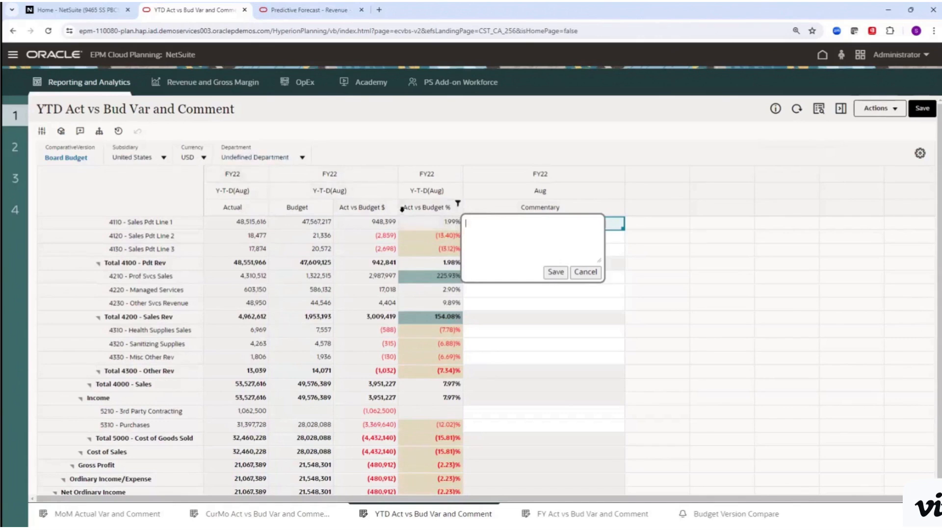
left_click(444, 238)
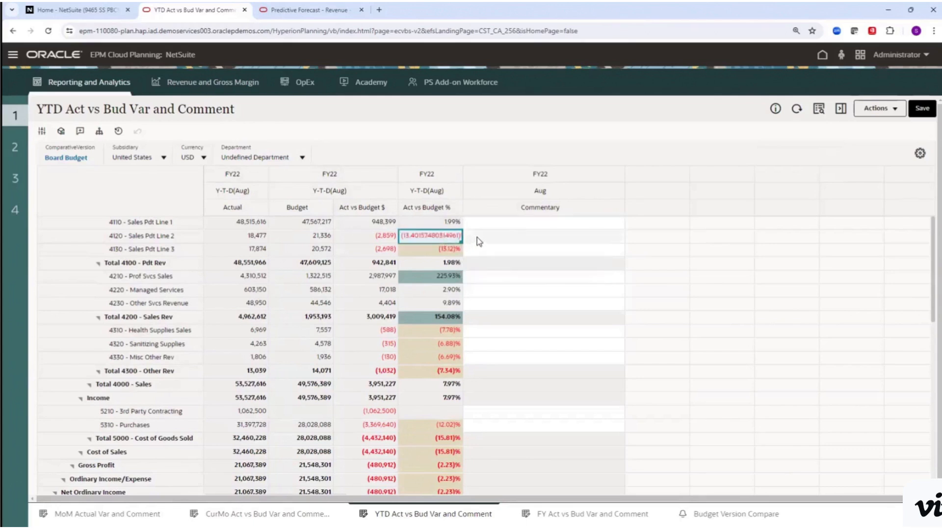
left_click(497, 239)
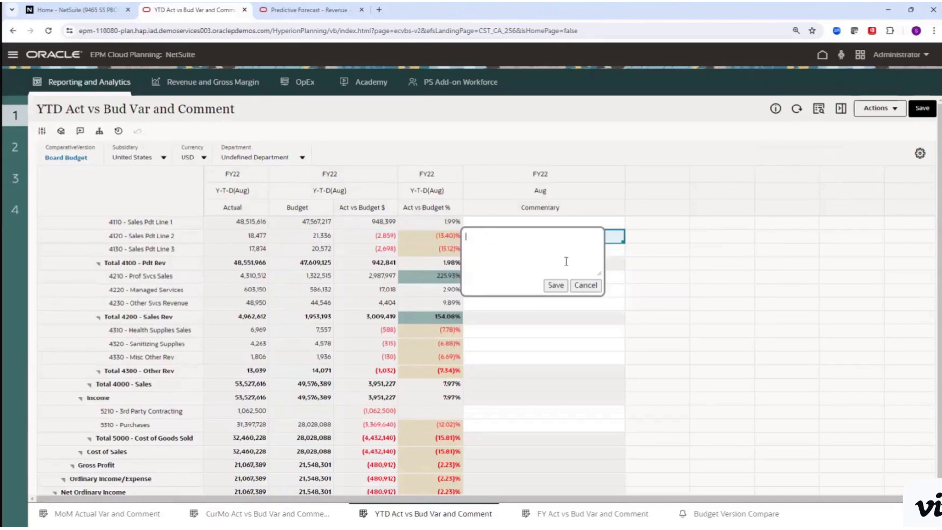
left_click(584, 285)
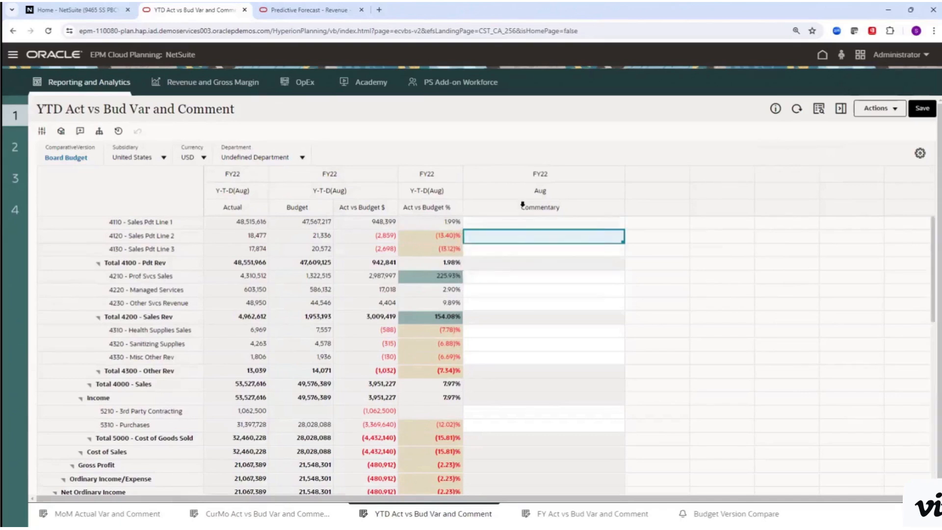
left_click(528, 178)
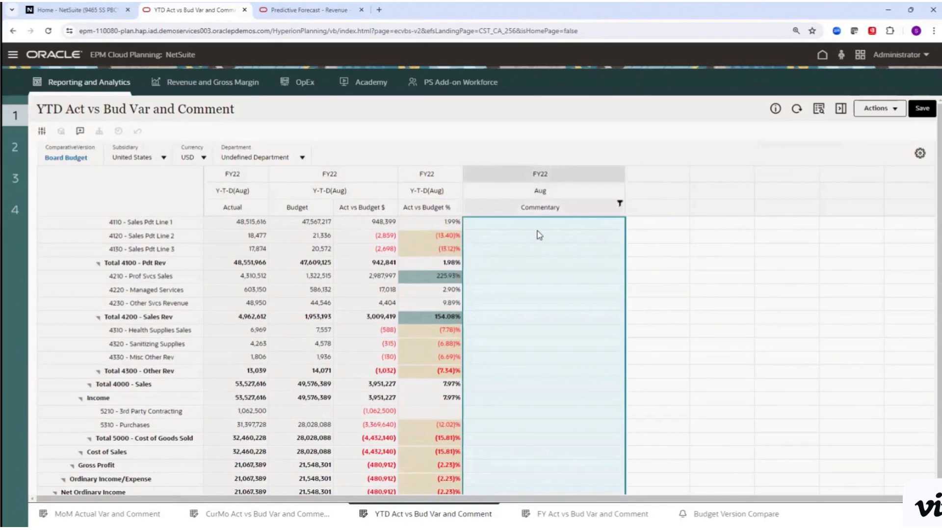
left_click(512, 234)
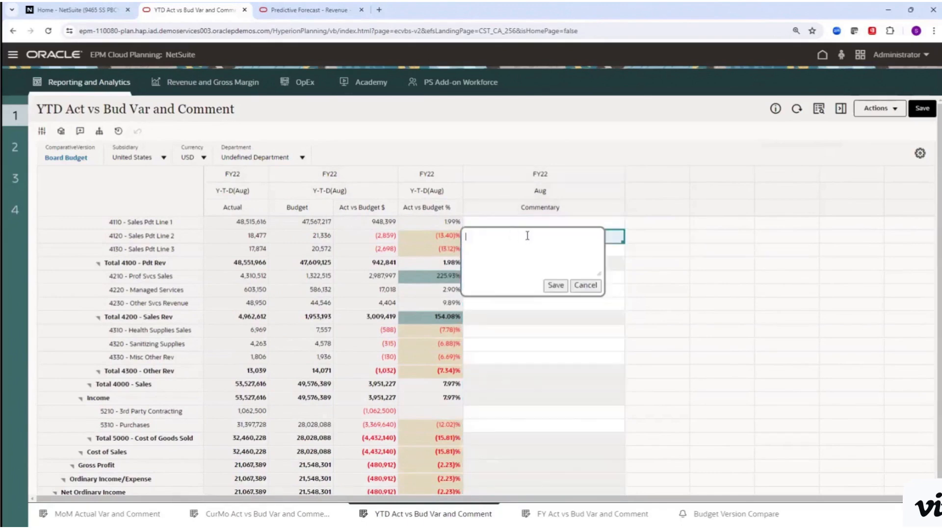
left_click(584, 286)
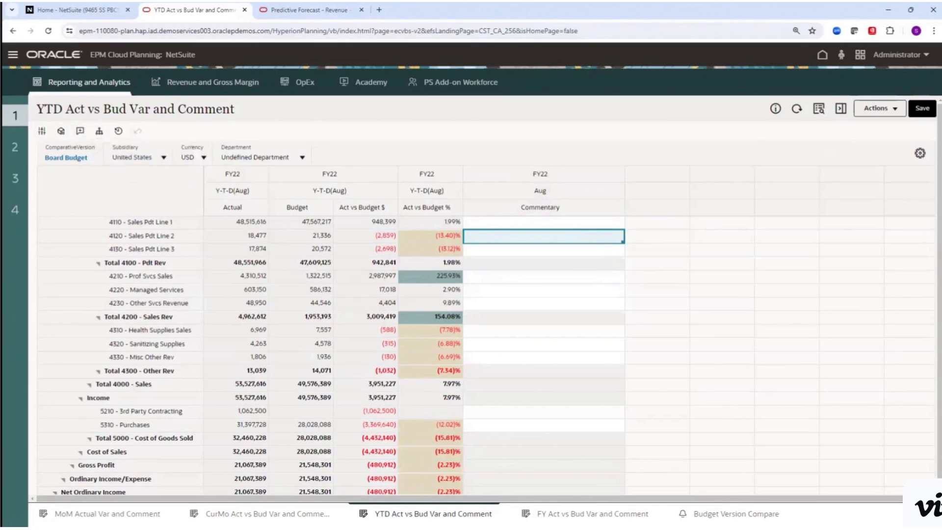
Switch to the SmartView_Demo2023 (2) workbook in Excel and examine the Smart View and Planning Ad Hoc commands.
key("alt+Tab")
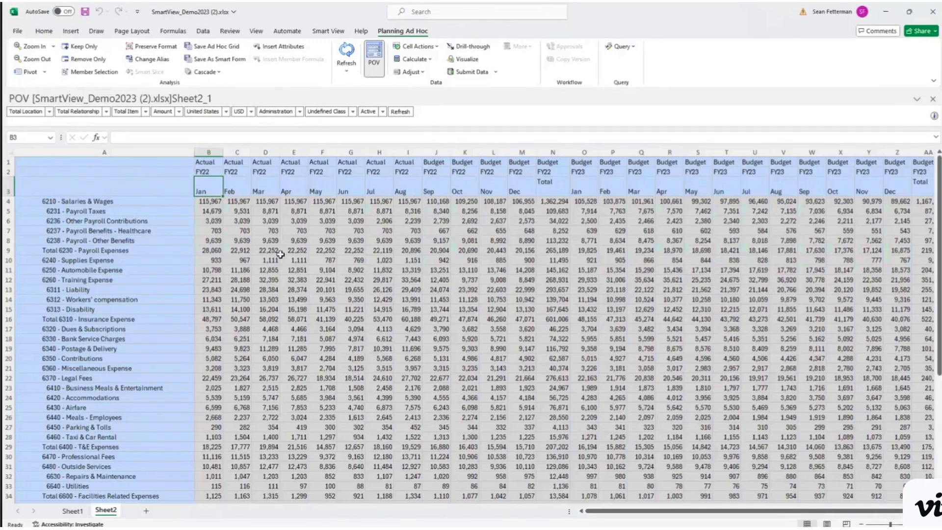
left_click(329, 32)
left_click(395, 31)
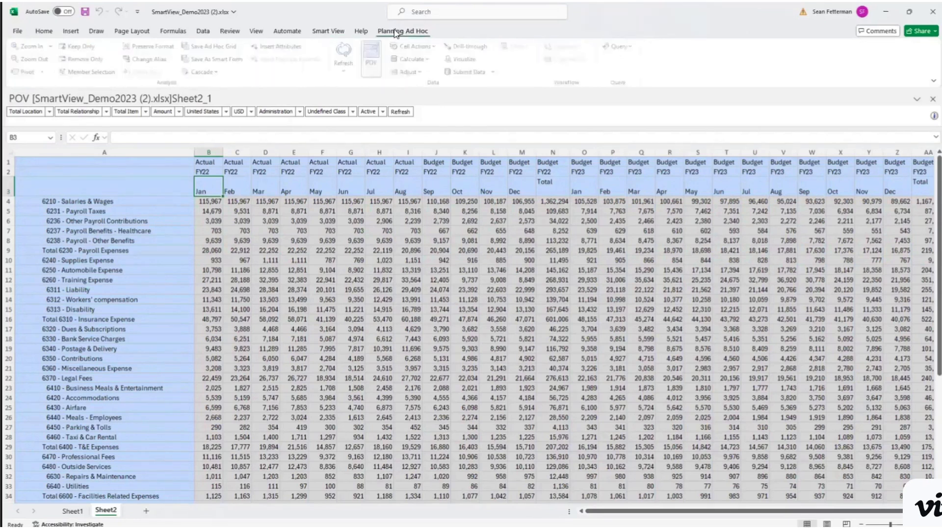
left_click(330, 31)
left_click(400, 33)
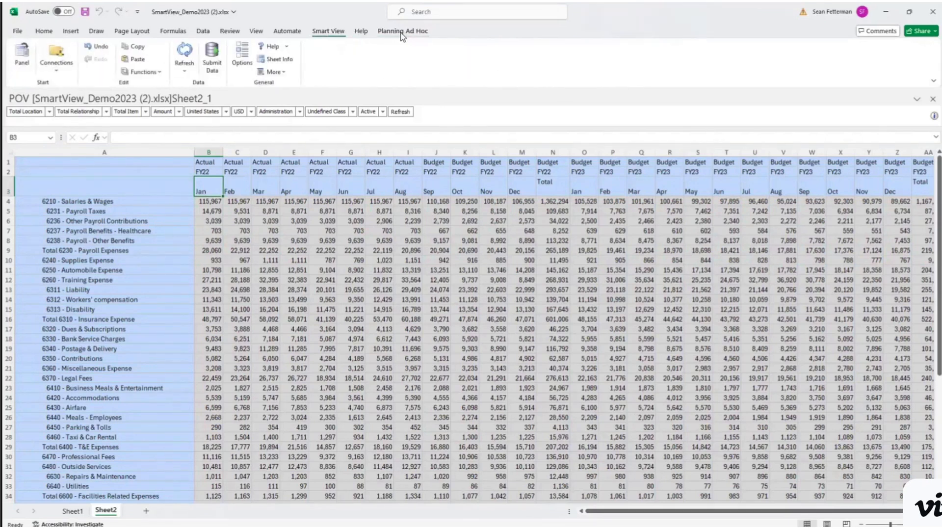
left_click(335, 34)
left_click(401, 33)
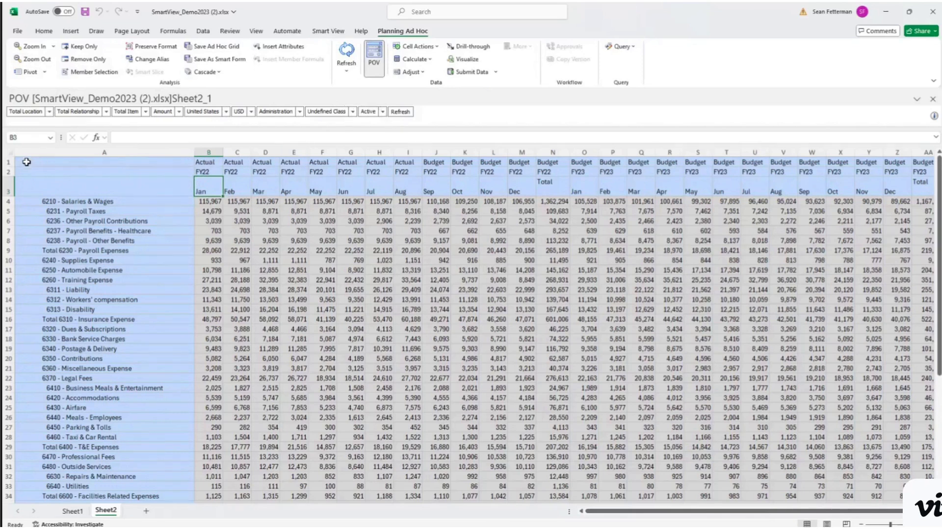
Pivot the Scenario dimension from the grid's first header row to the POV.
left_click(7, 162)
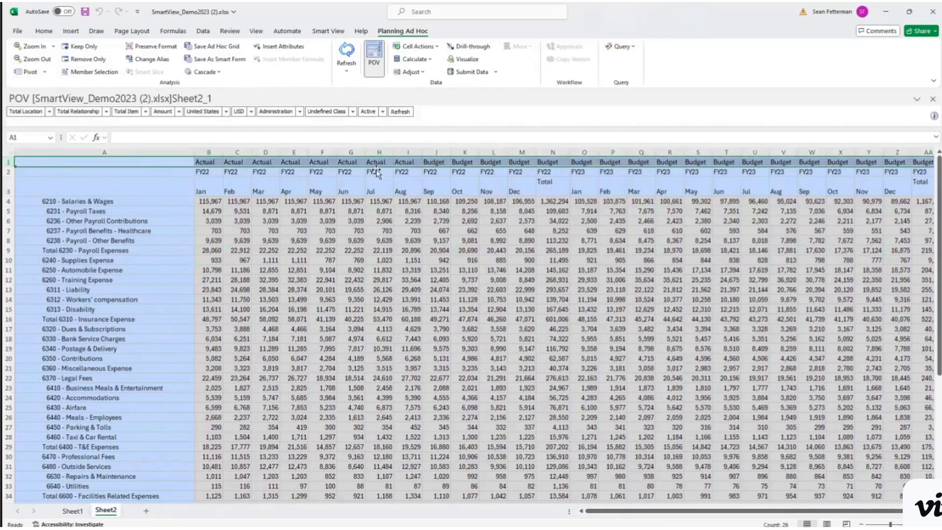
left_click(202, 161)
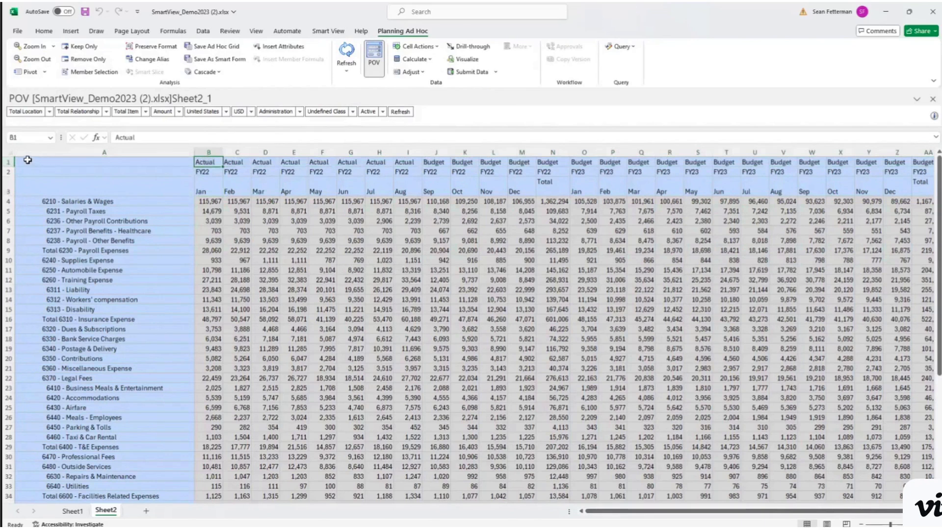
left_click(8, 162)
left_click(206, 162)
left_click(44, 73)
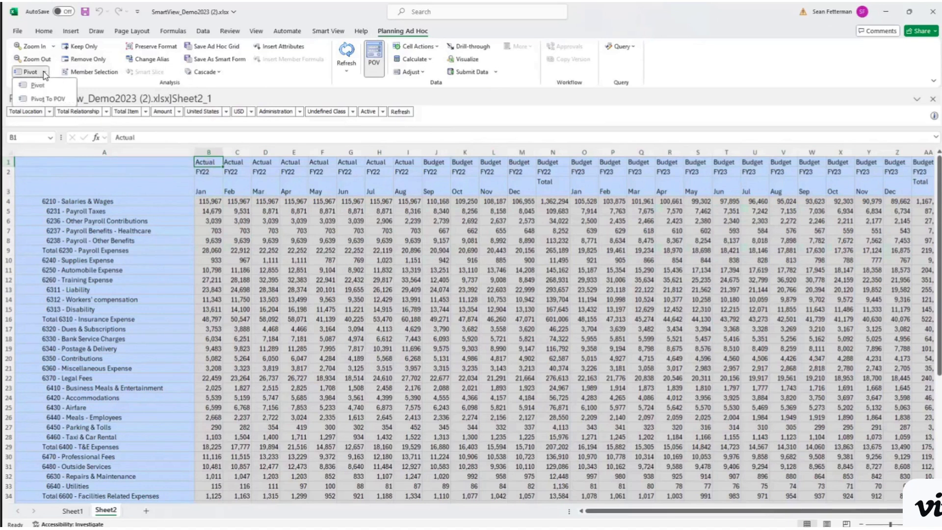
left_click(42, 99)
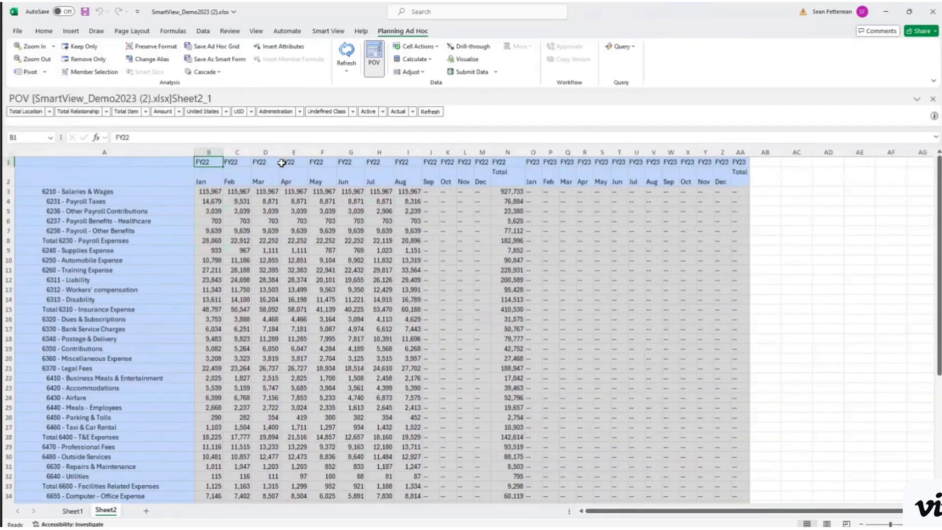
Set the Scenario in the POV to Budget and refresh the ad hoc grid.
double_click(398, 112)
left_click(413, 112)
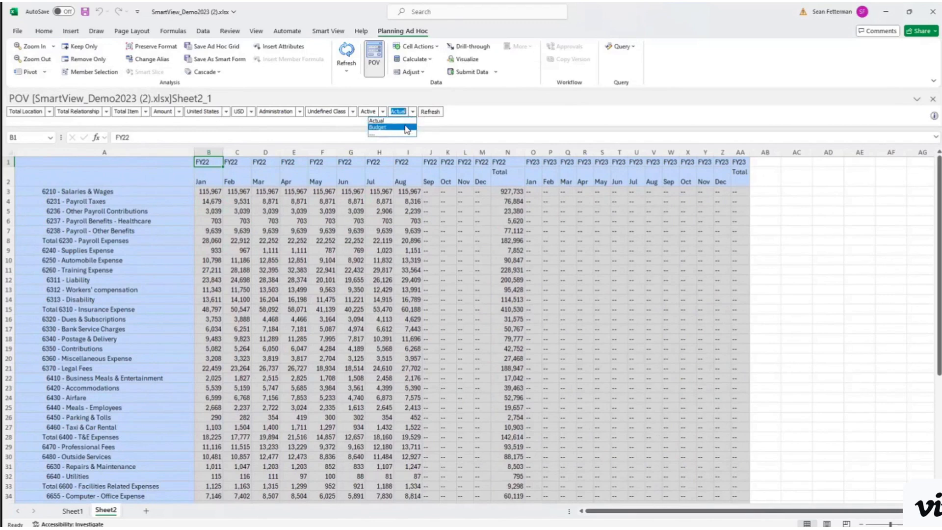
left_click(385, 127)
left_click(430, 111)
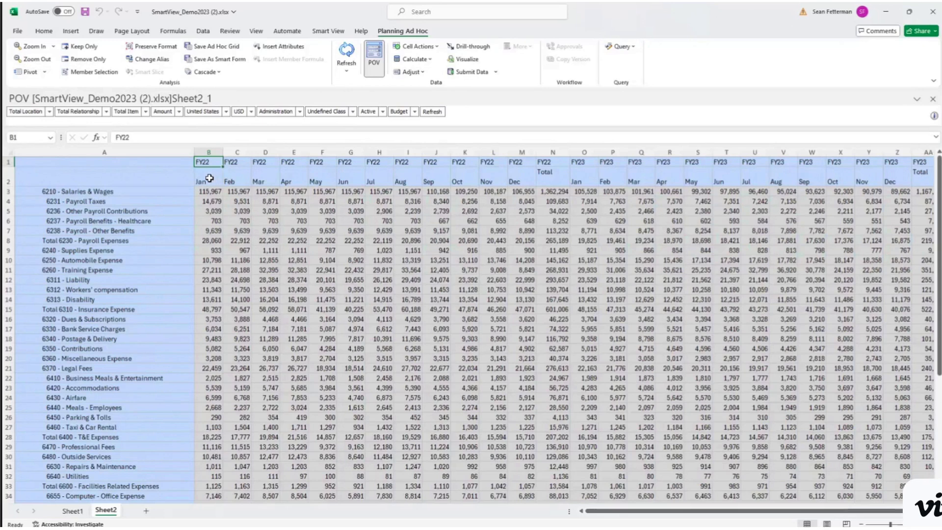
Keep only the Jan, Feb and Mar periods and the FY22 year in the ad hoc grid.
left_click_drag(202, 181, 270, 179)
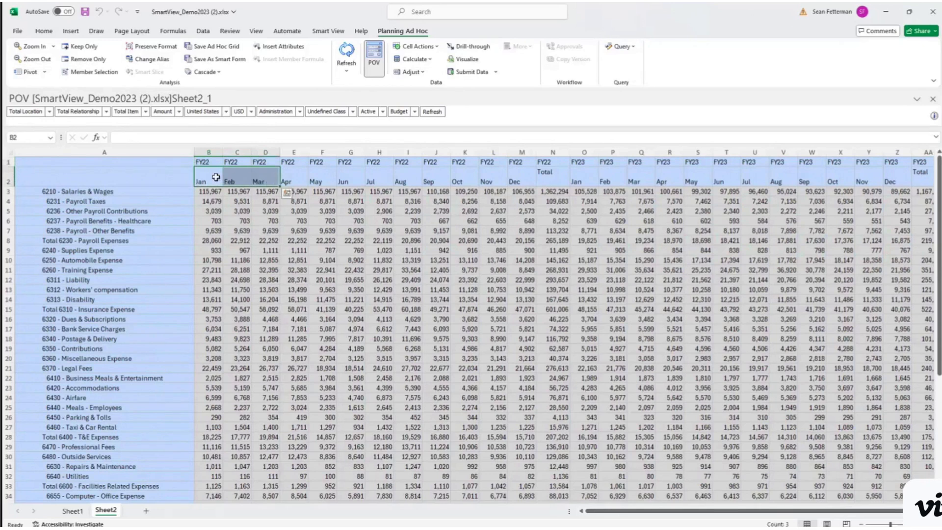
left_click(80, 50)
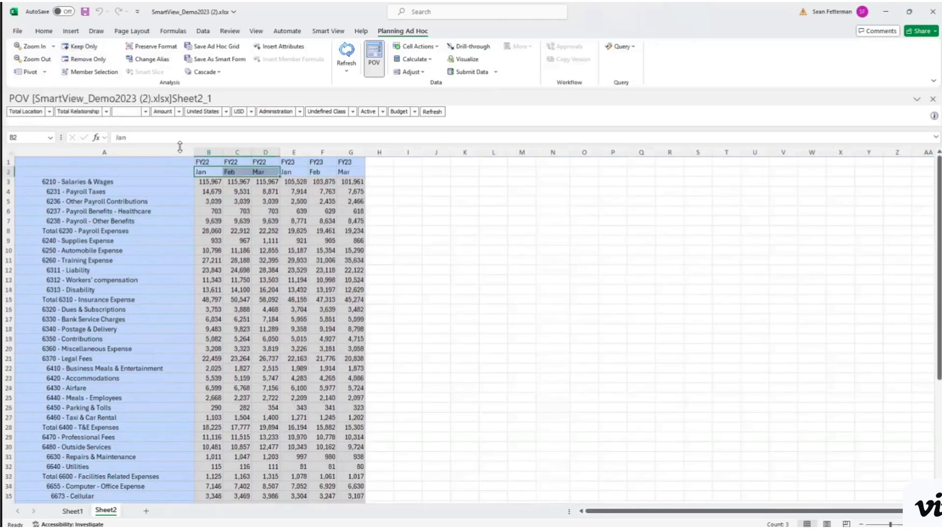
left_click(210, 162)
left_click(90, 48)
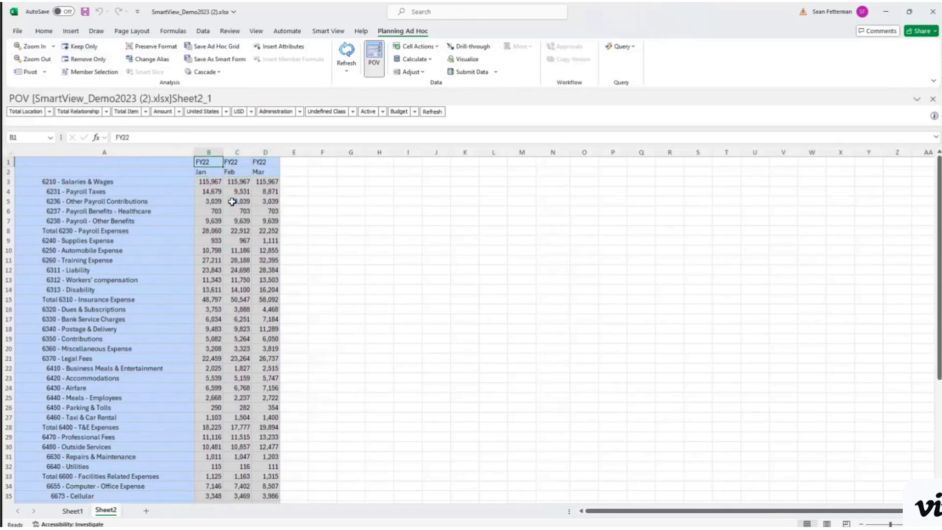
Remove the Feb column from the grid and keep only the Jan period.
left_click(210, 171)
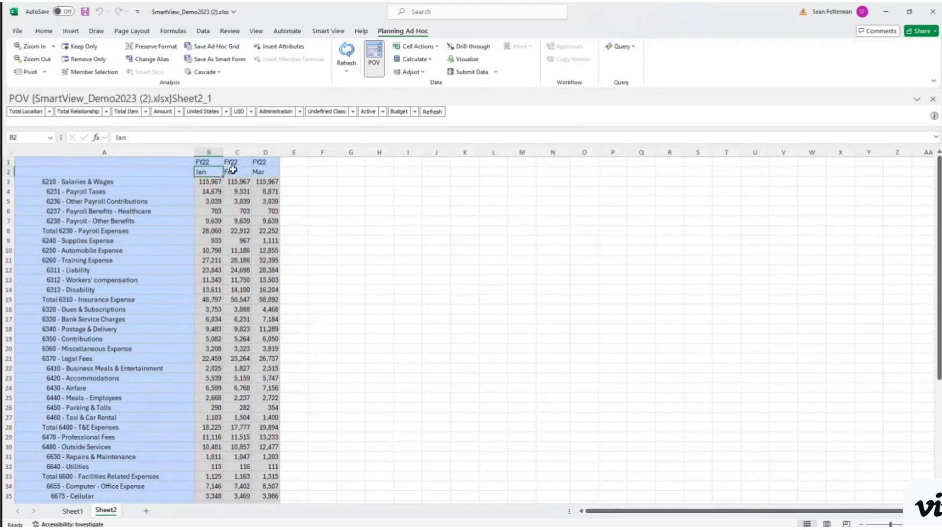
left_click(233, 169)
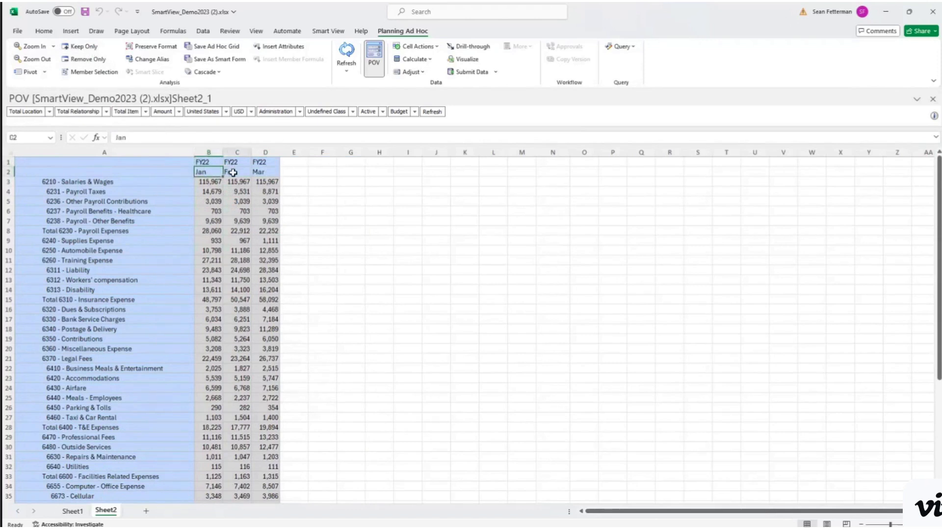
left_click(81, 59)
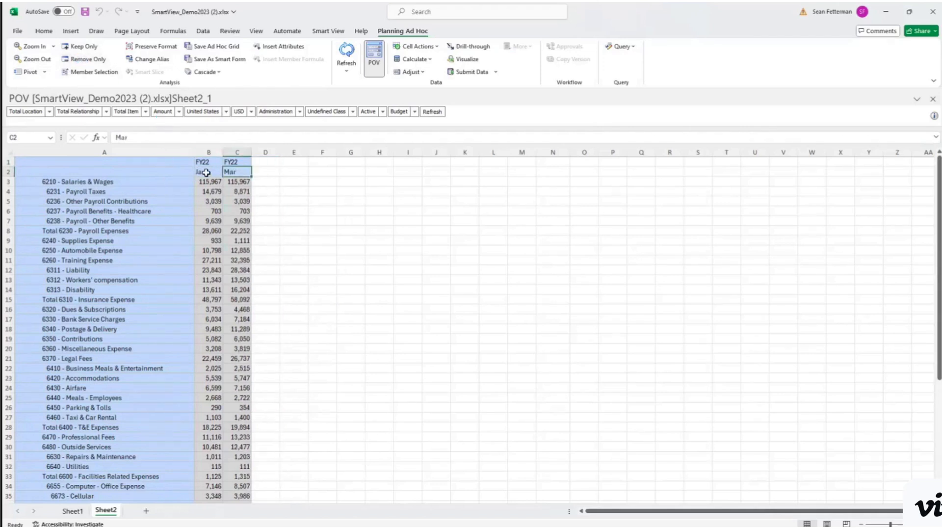
left_click(206, 172)
left_click(81, 46)
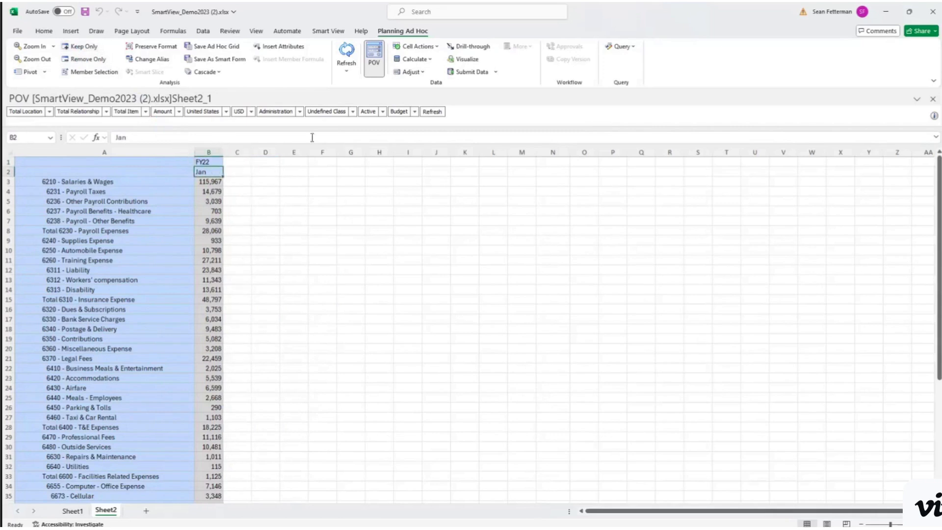
Add Forecast and Predictive Forecast to the POV's Scenario member selection.
left_click(414, 111)
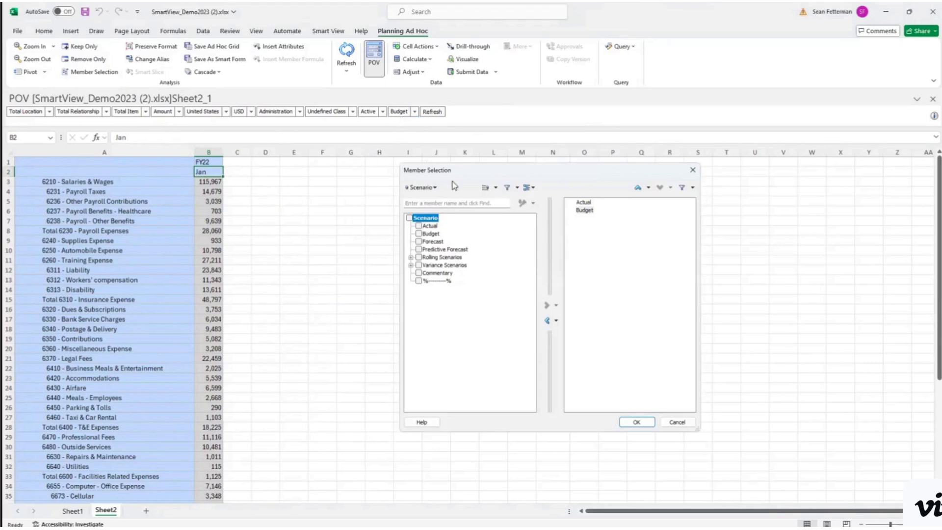
left_click(426, 188)
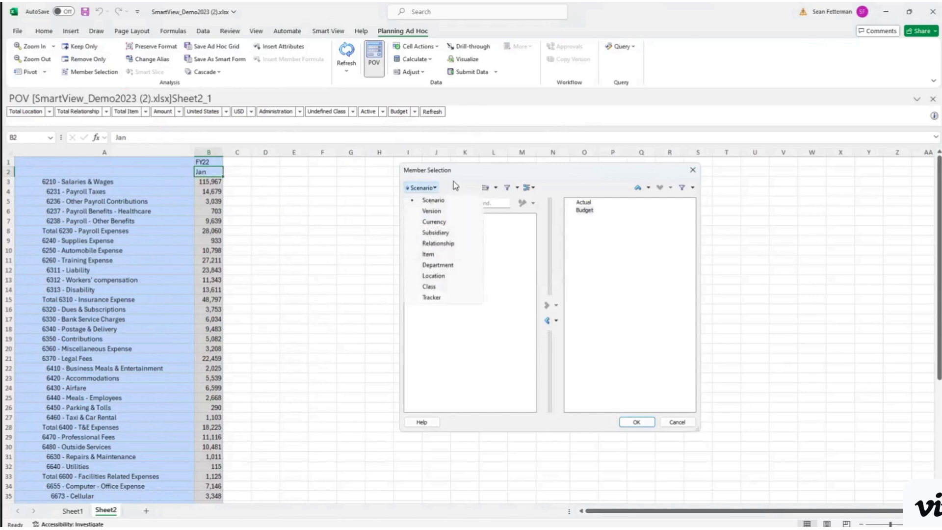
left_click(434, 200)
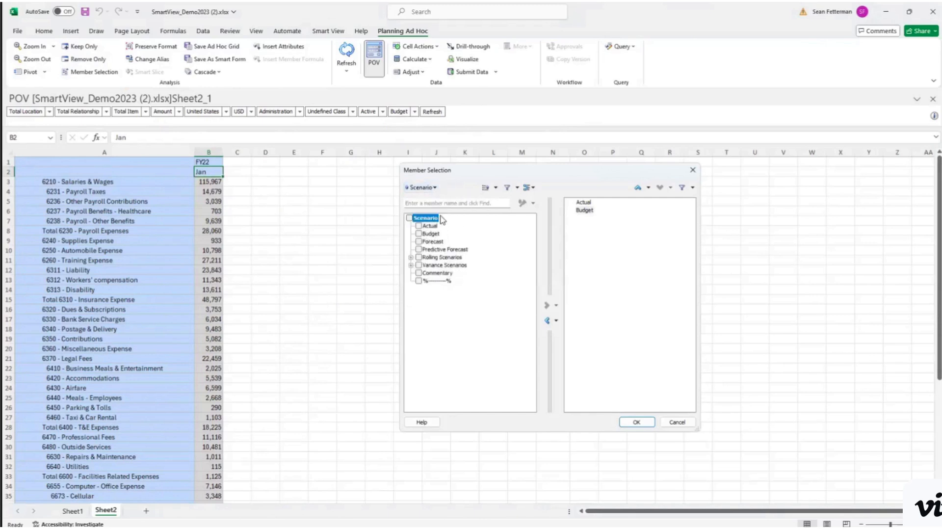
left_click(411, 257)
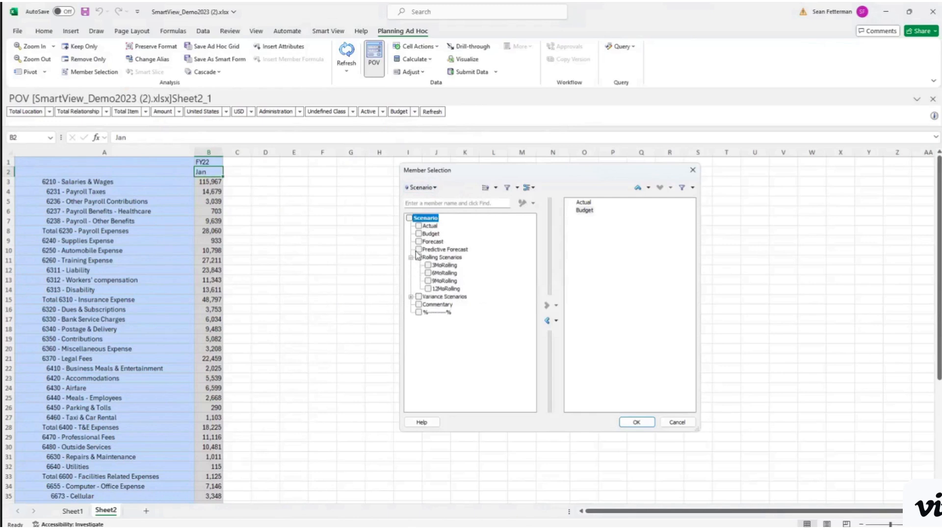
left_click(419, 242)
left_click(418, 249)
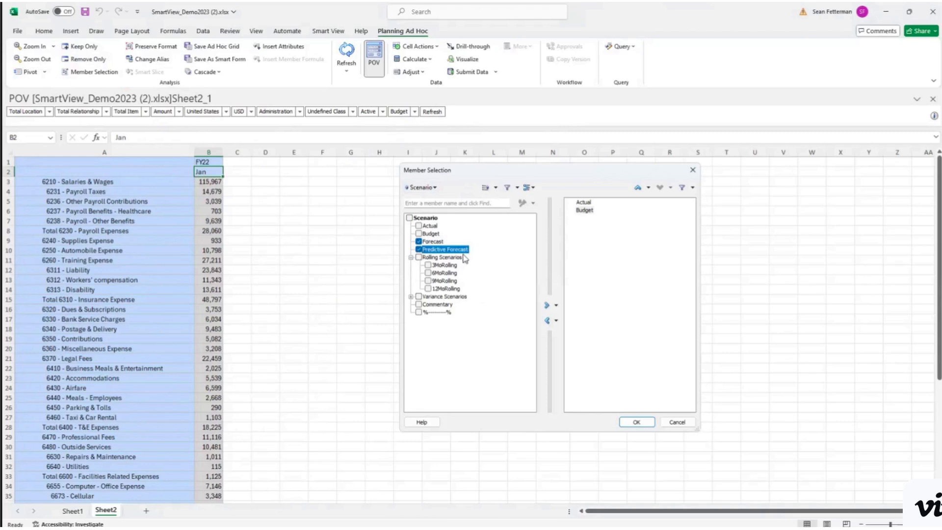
left_click(545, 306)
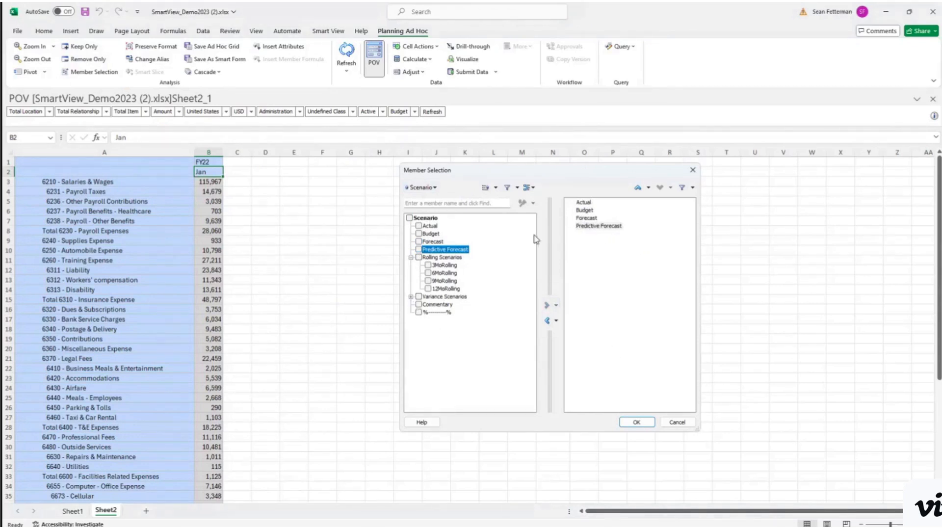
left_click(637, 424)
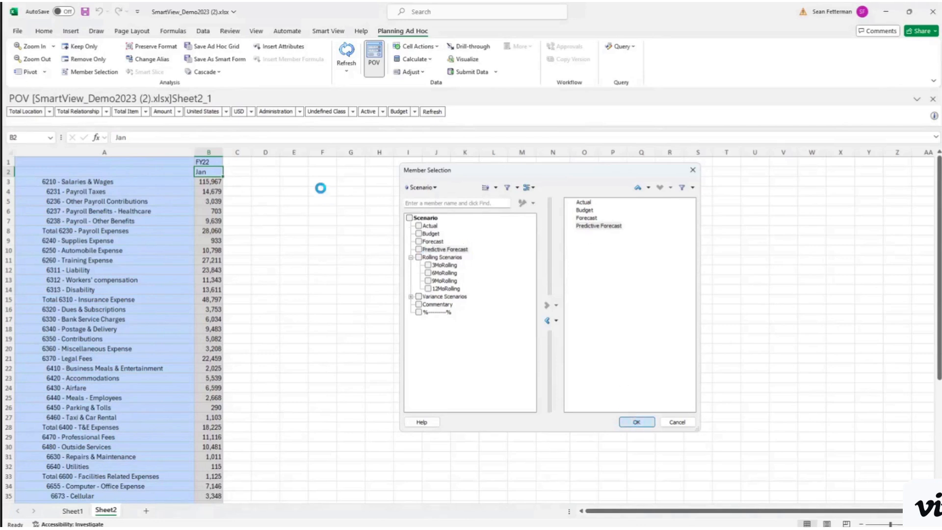
Review the available Scenario choices in the POV and move the Scenario dimension from the POV into the grid's rows.
left_click(413, 113)
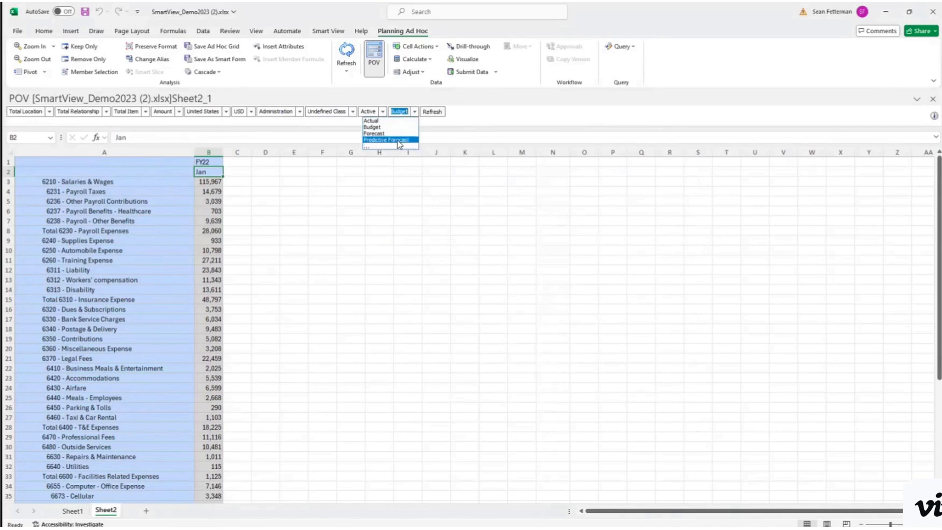
left_click(403, 90)
left_click(415, 113)
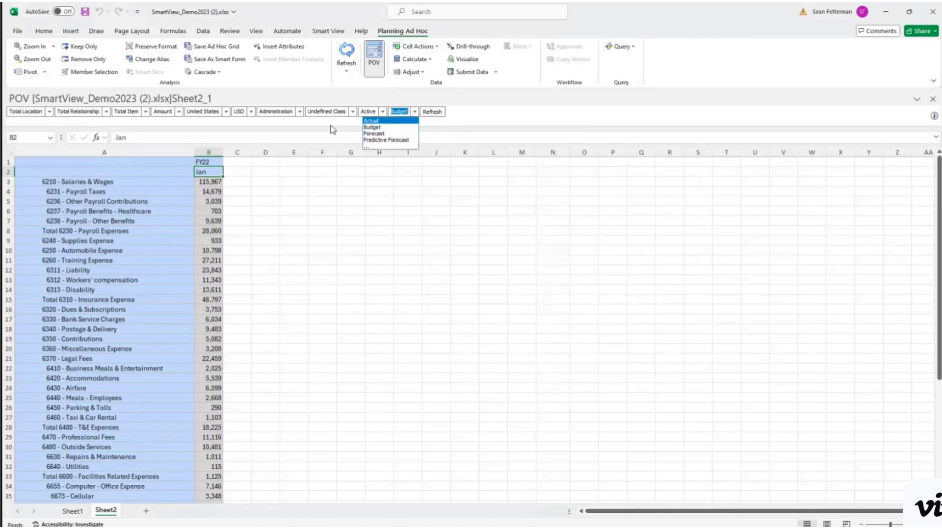
left_click(417, 102)
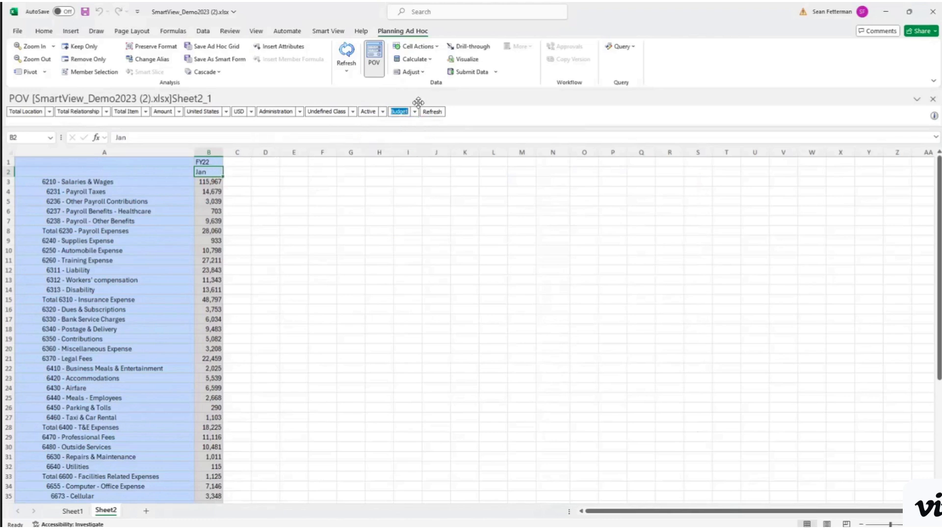
left_click_drag(414, 113, 211, 177)
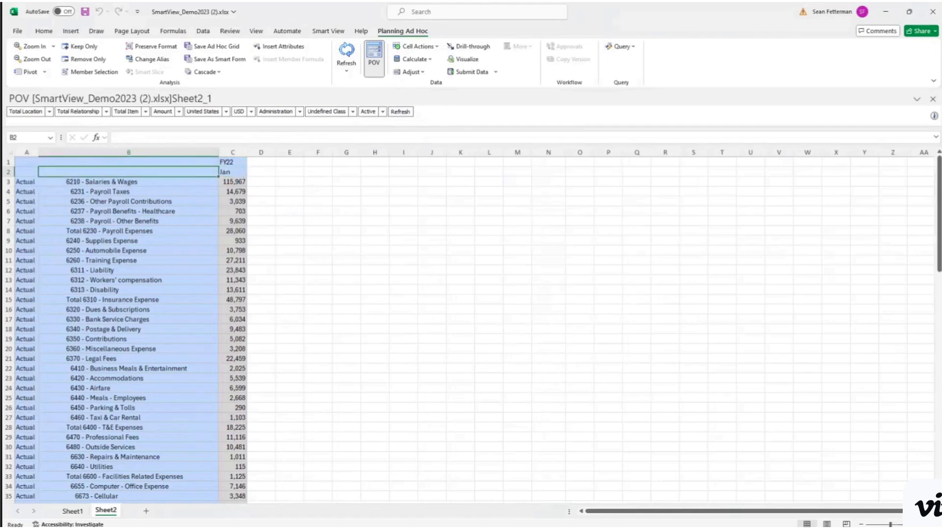
Pivot the Scenario dimension from the rows to the columns of the ad hoc grid and review the Actual and Budget data.
left_click(27, 183)
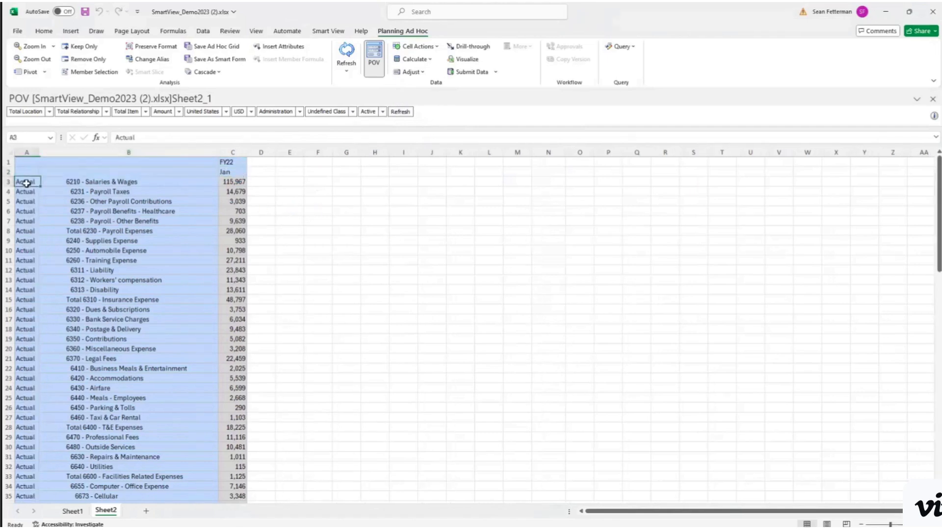
left_click(29, 72)
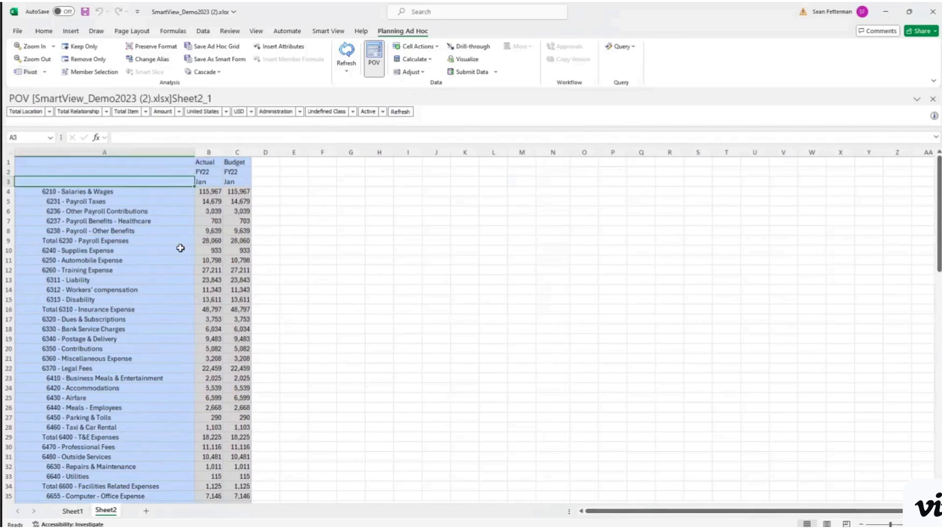
scroll(224, 243, "down", 12)
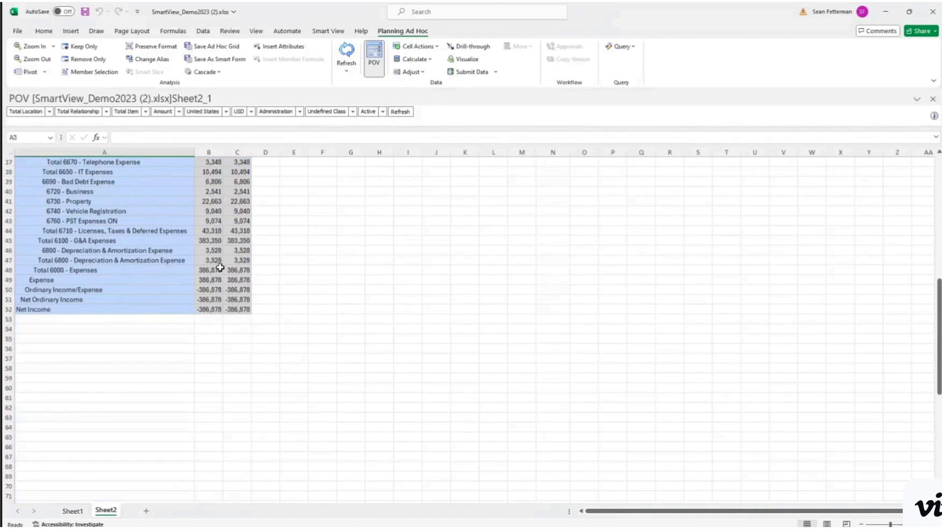
scroll(218, 268, "up", 12)
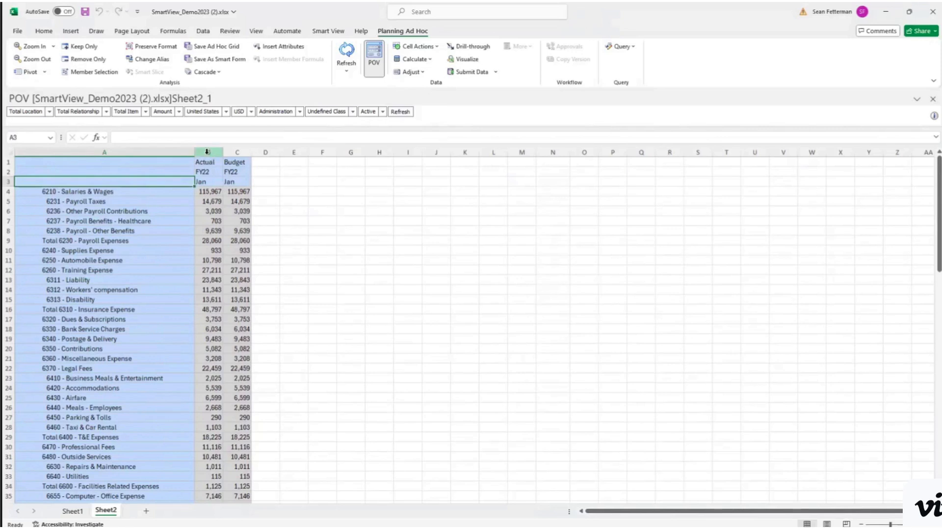
Review the member choices offered for the Relationship dimension in the POV.
left_click(293, 152)
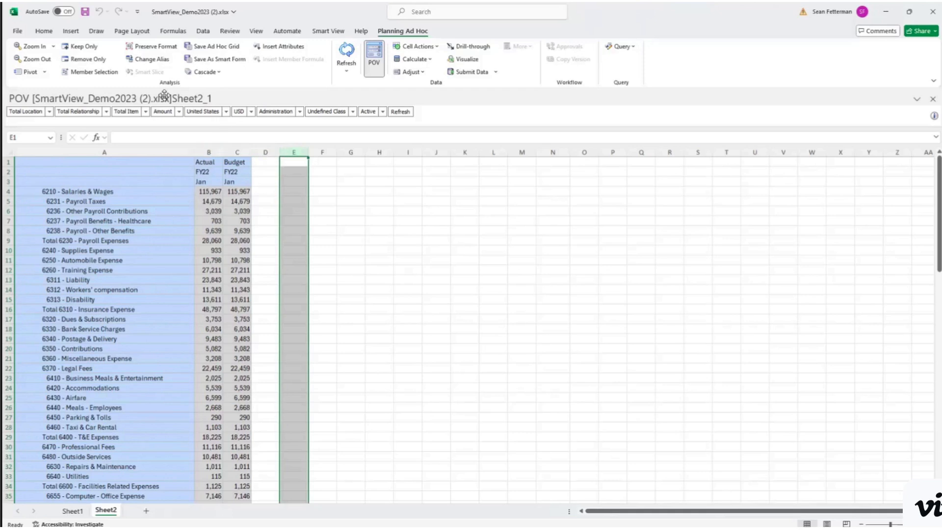
left_click(106, 112)
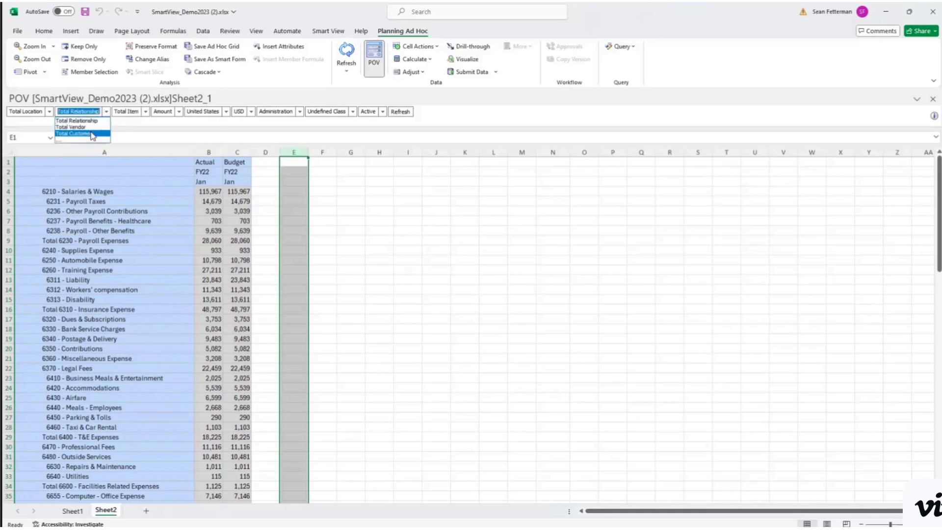
left_click(49, 113)
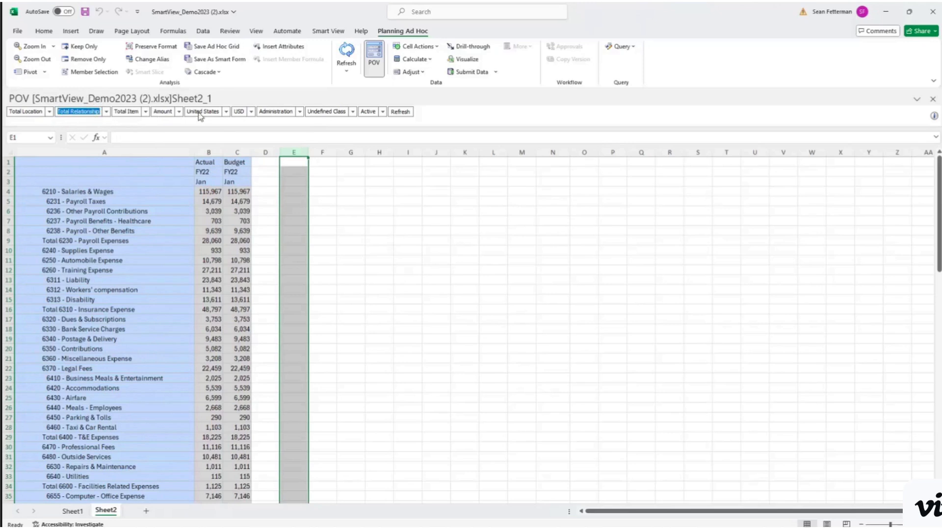
Copy the Actual column into the empty column beside Budget and change its scenario to Forecast.
left_click(208, 151)
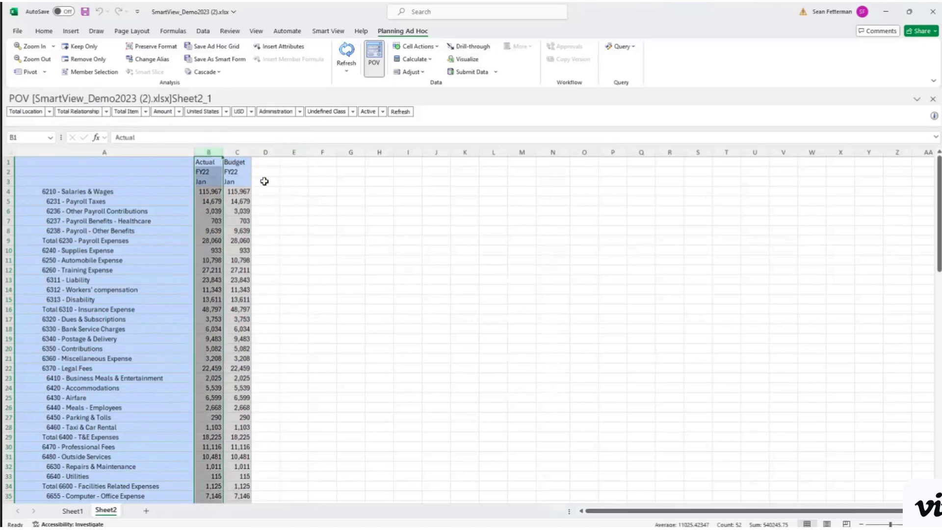
key("ctrl+c")
left_click(265, 152)
key("ctrl+v")
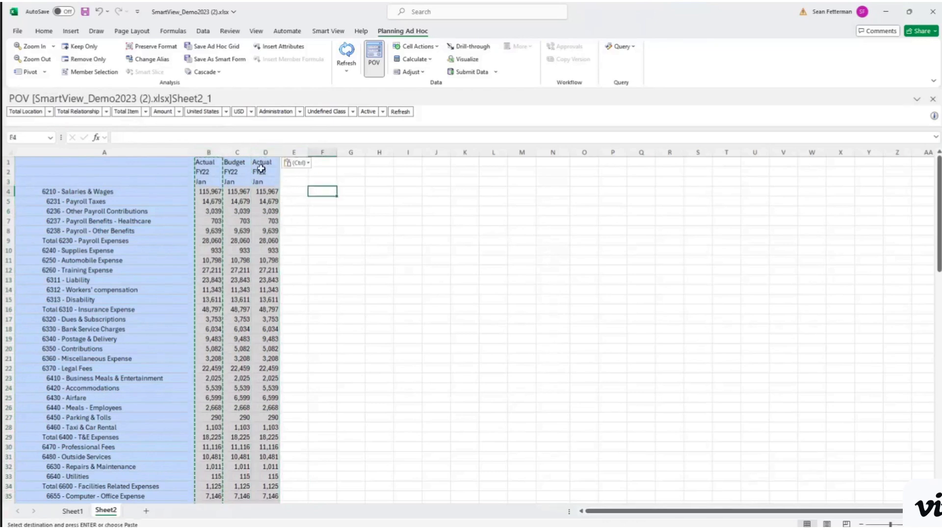
type("Forecast")
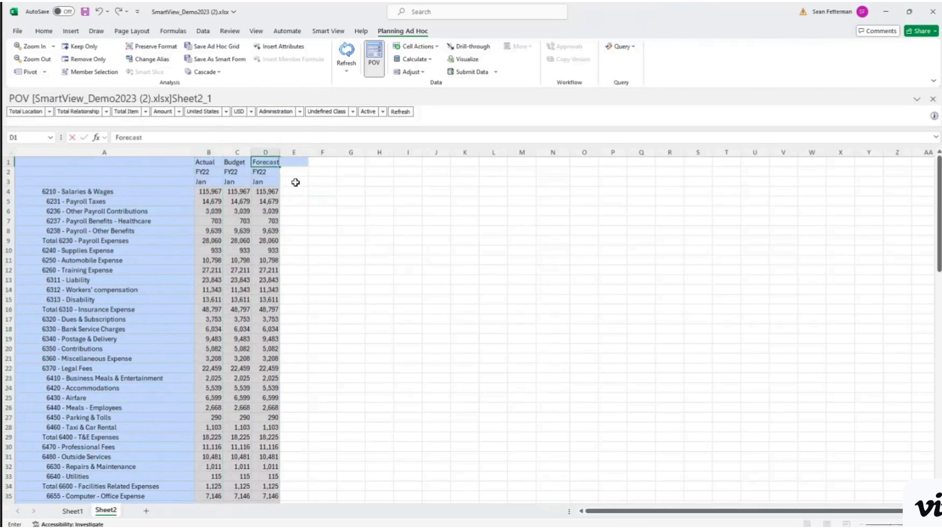
left_click(296, 182)
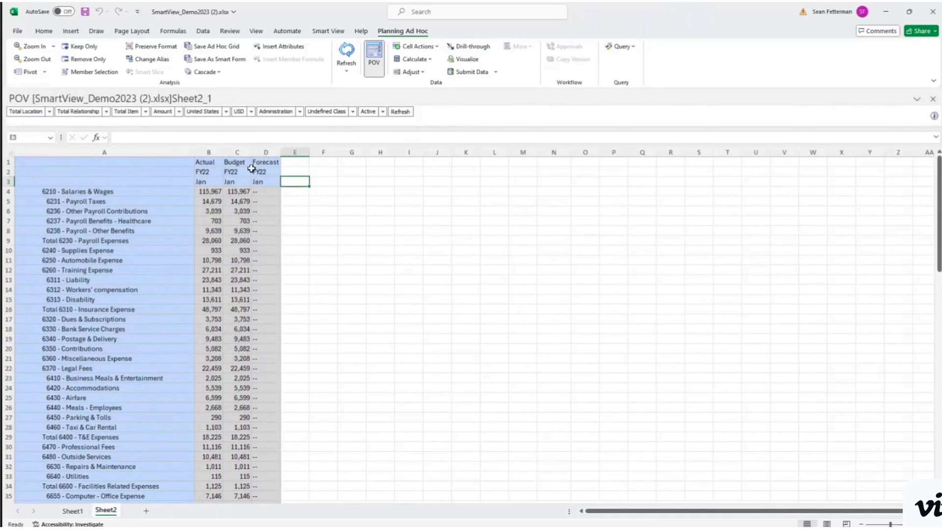
Set the Forecast column's year to FY23 and its period to Jun, and refresh the grid.
left_click(269, 179)
left_click(269, 175)
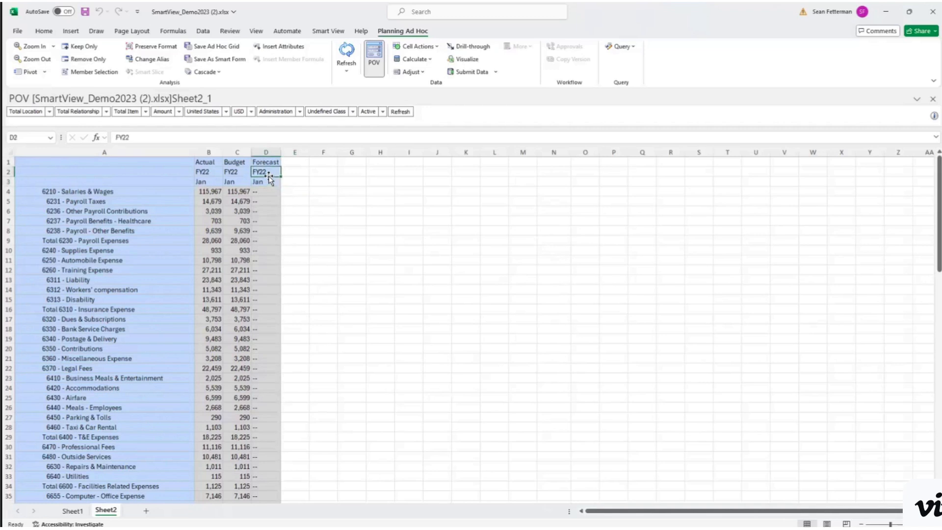
double_click(269, 175)
key("BackSpace")
type("3")
left_click(269, 180)
type("Jun")
left_click(300, 173)
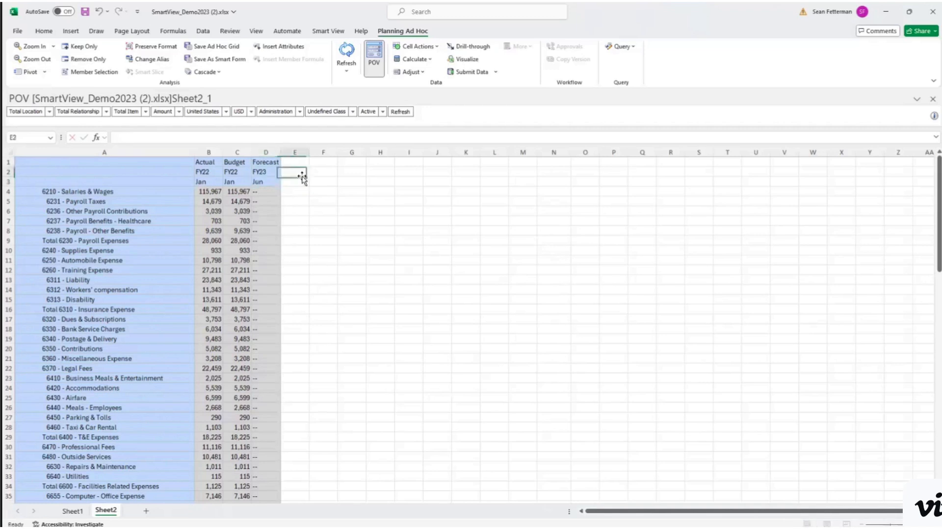
left_click(399, 113)
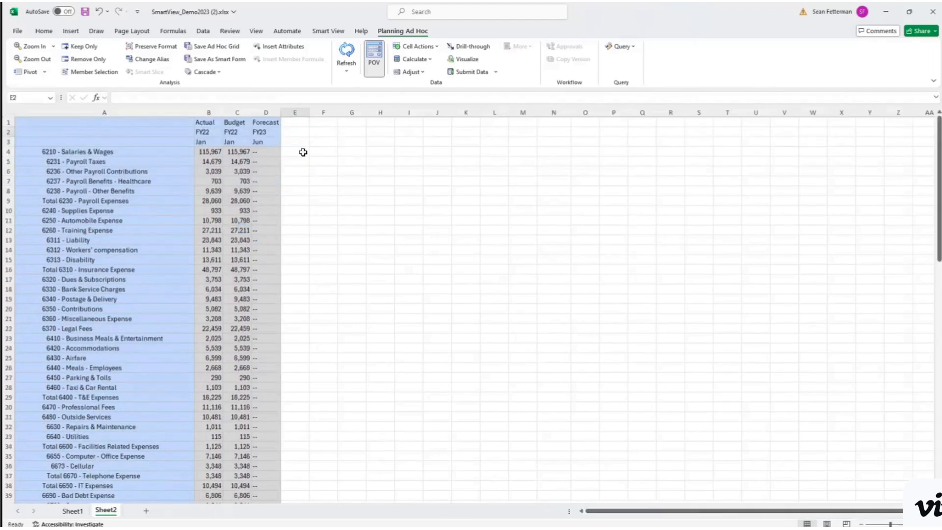
Keep only the accounts from 6210 - Salaries & Wages through 6360 - Miscellaneous Expense and add account 6260 in the row below, refreshing the grid.
left_click_drag(97, 191, 98, 359)
left_click(79, 47)
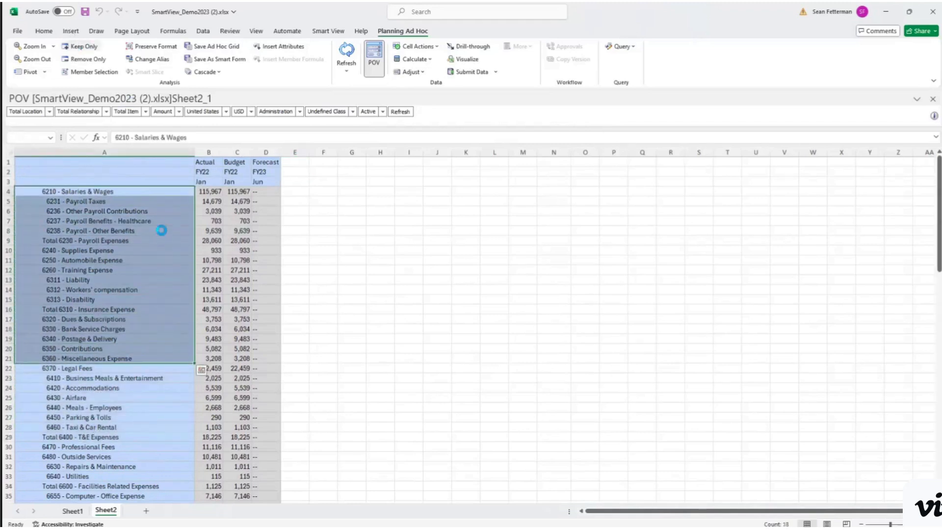
left_click(72, 370)
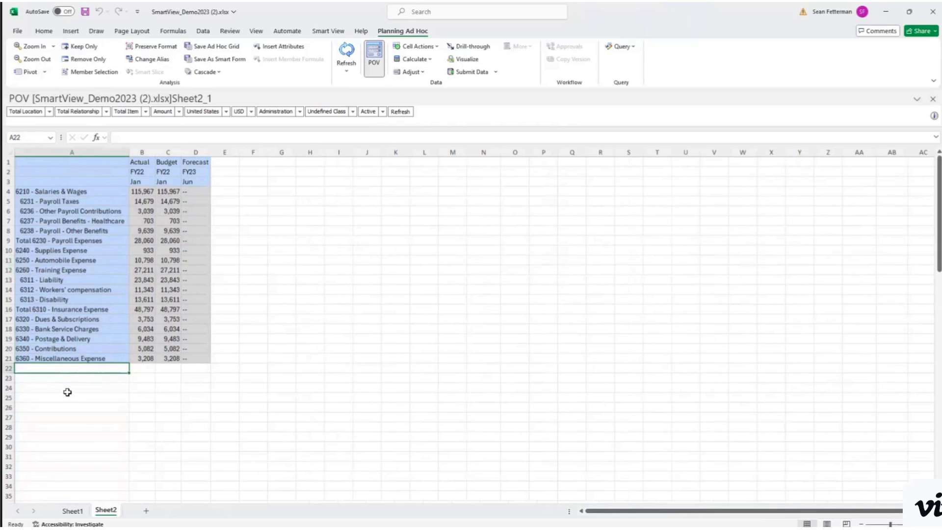
type("6260")
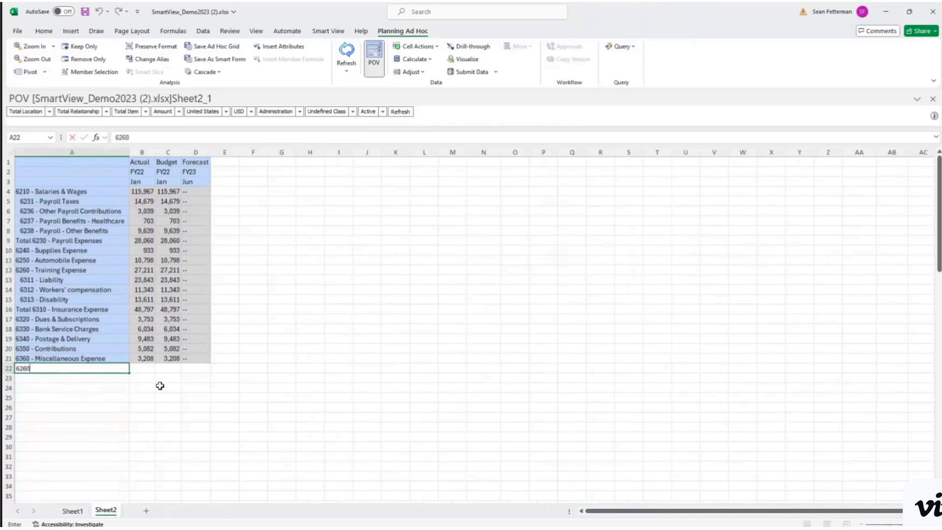
left_click(166, 387)
left_click(410, 112)
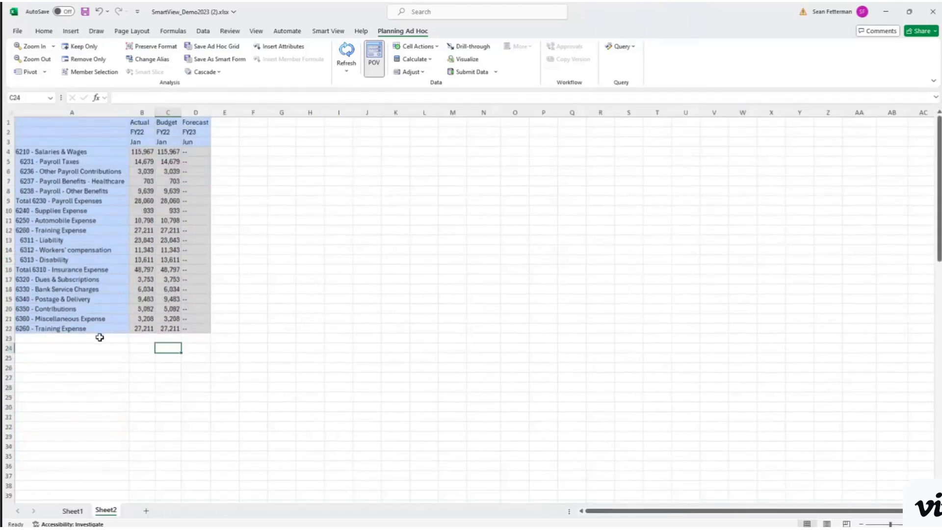
left_click(15, 369)
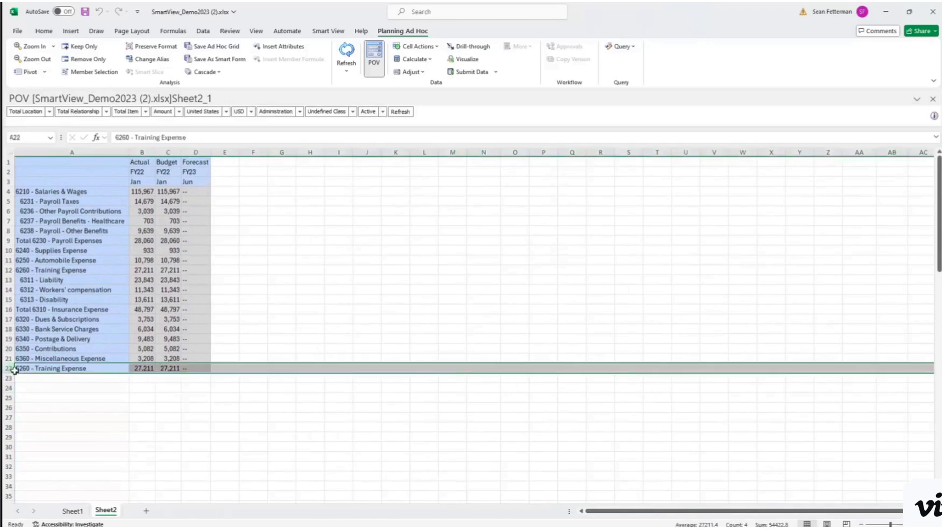
left_click(264, 325)
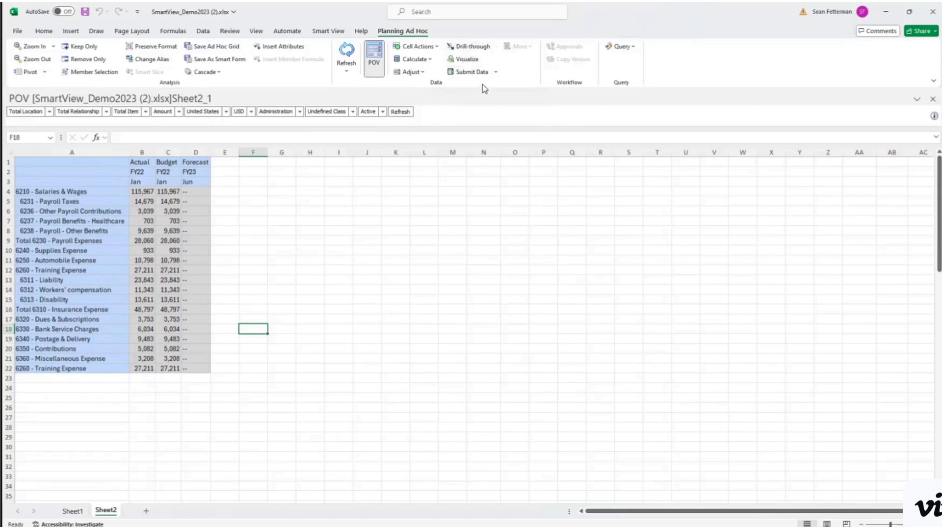
Review the available options for submitting data and for cascading the report.
left_click(496, 72)
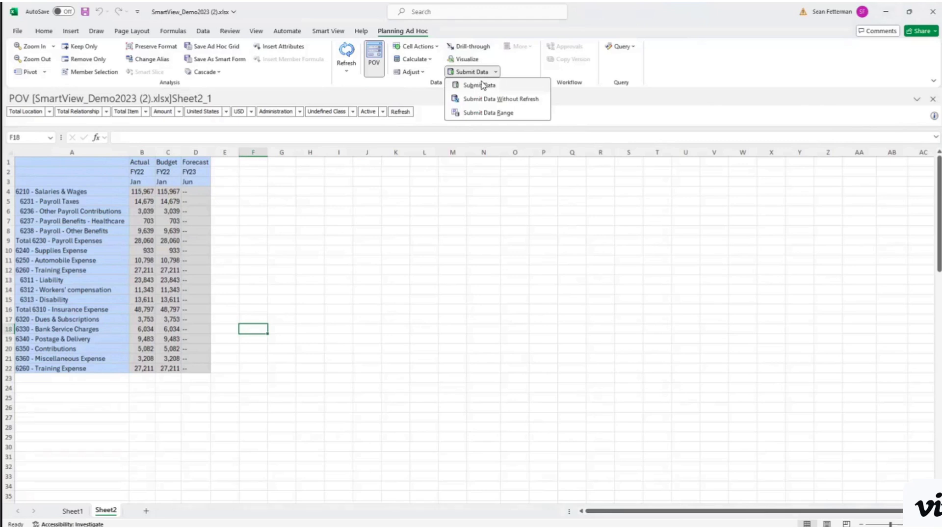
left_click(263, 267)
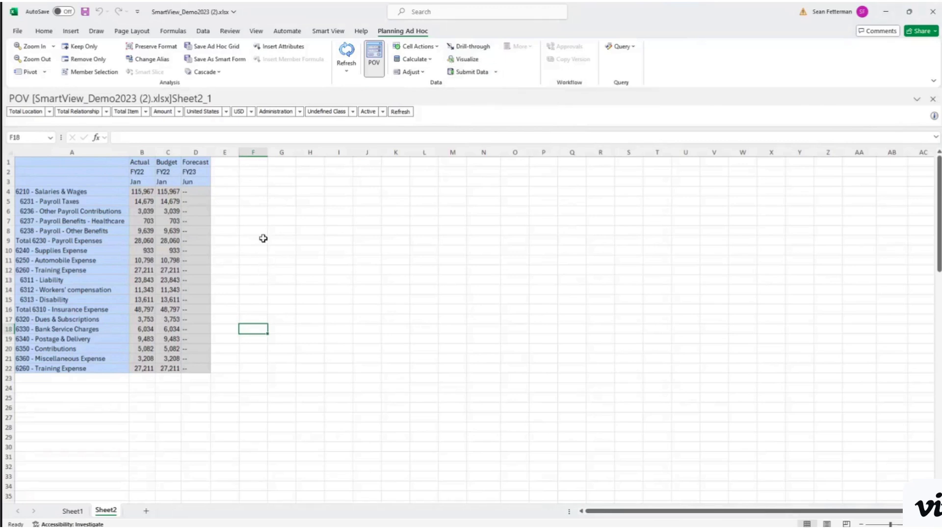
left_click(217, 72)
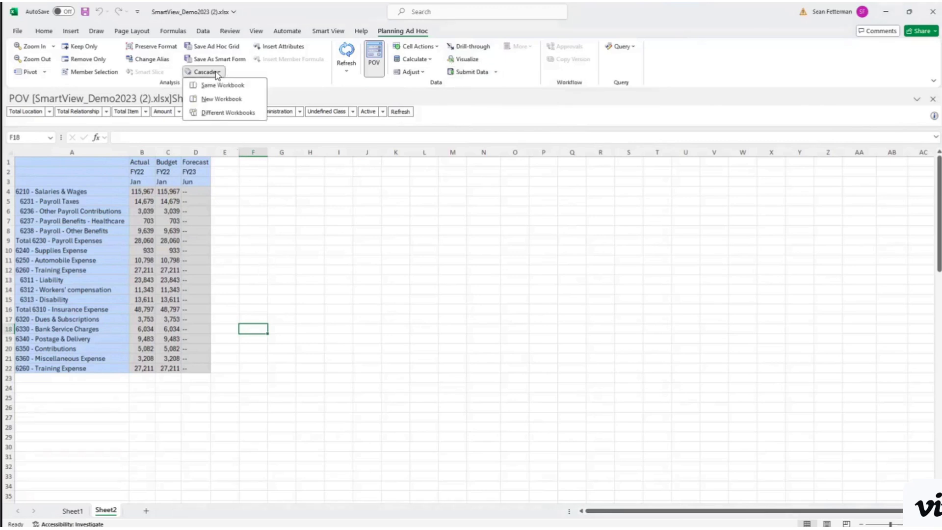
left_click(281, 223)
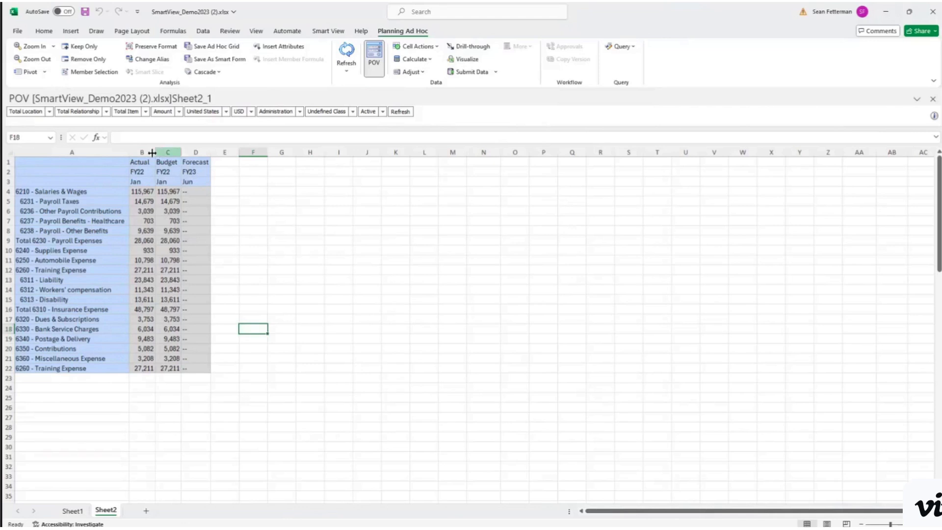
Examine the member selections for cascading the report in the same workbook, enlarging the dialog, and cancel without cascading.
left_click(211, 74)
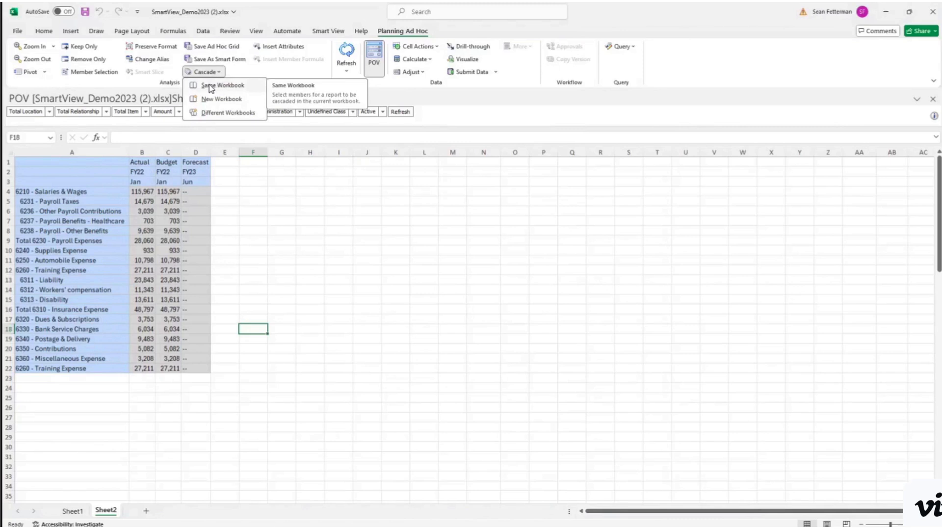
left_click(214, 87)
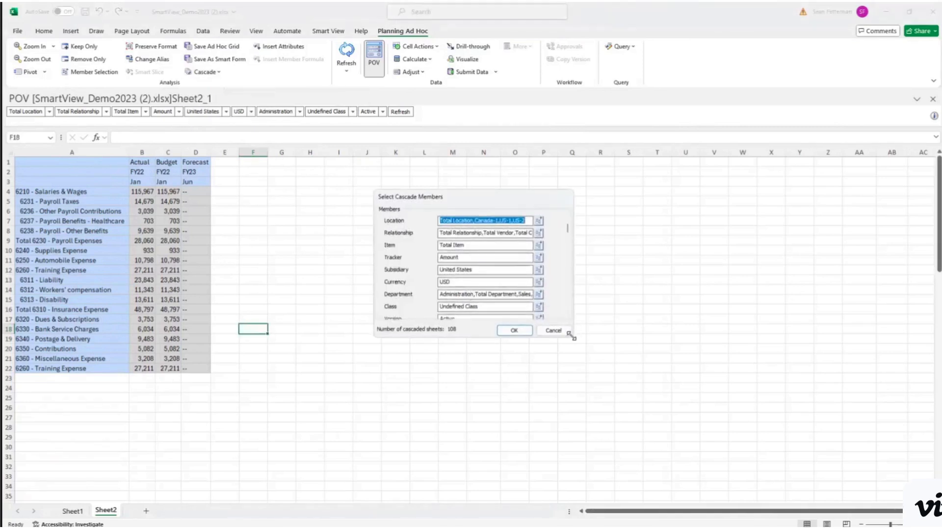
left_click_drag(571, 336, 632, 389)
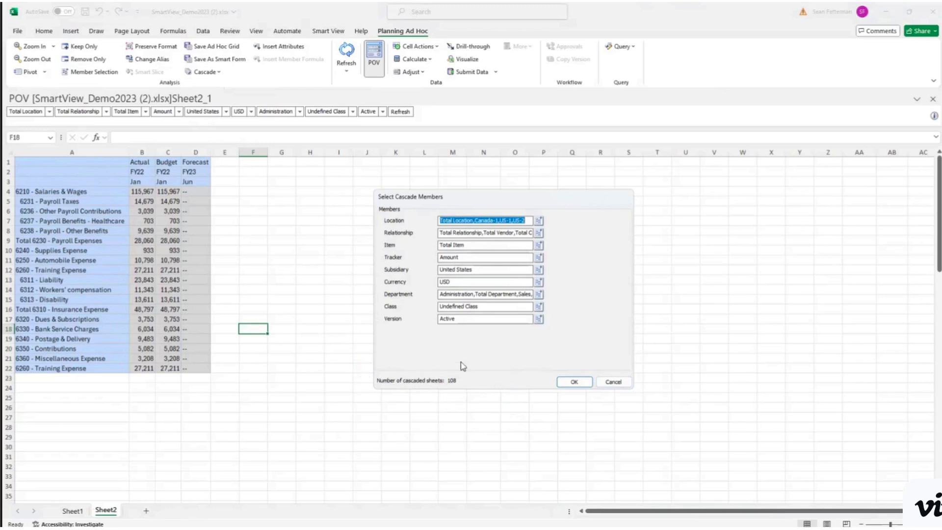
left_click(613, 382)
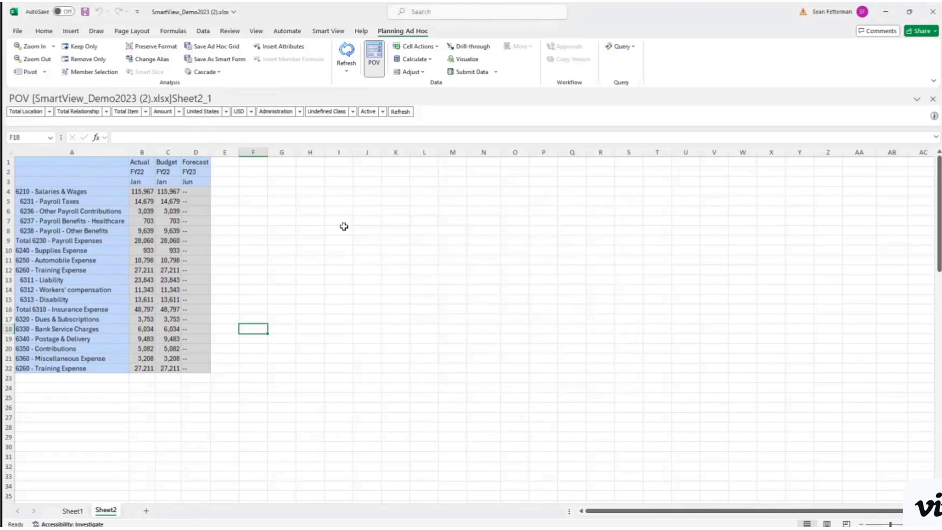
left_click(284, 182)
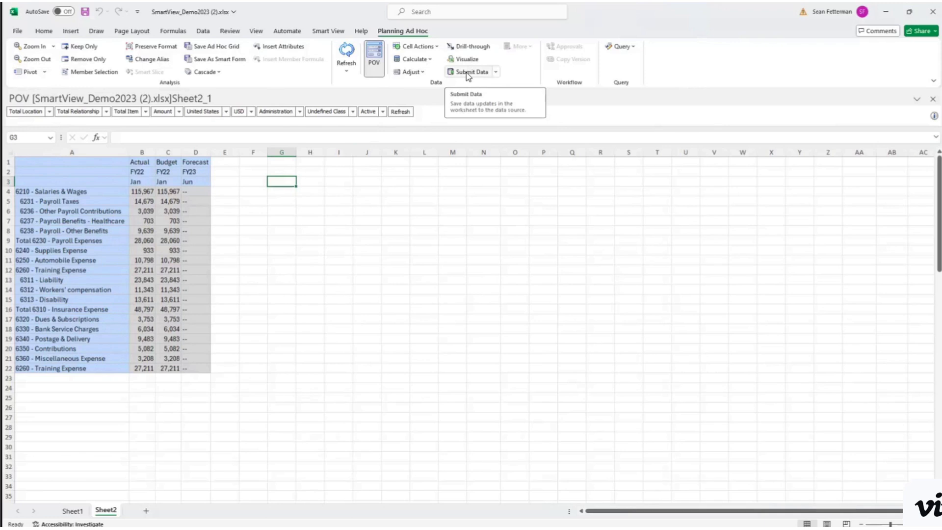
left_click(228, 183)
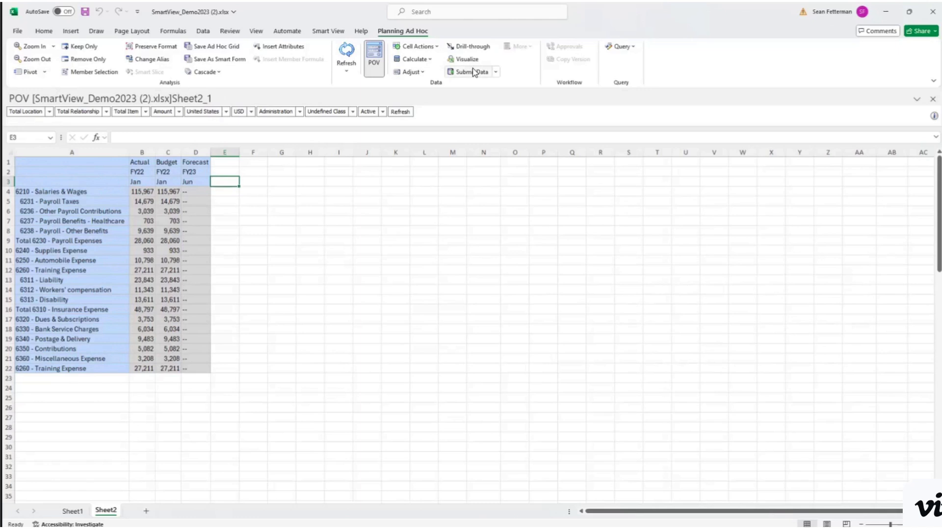
left_click(230, 172)
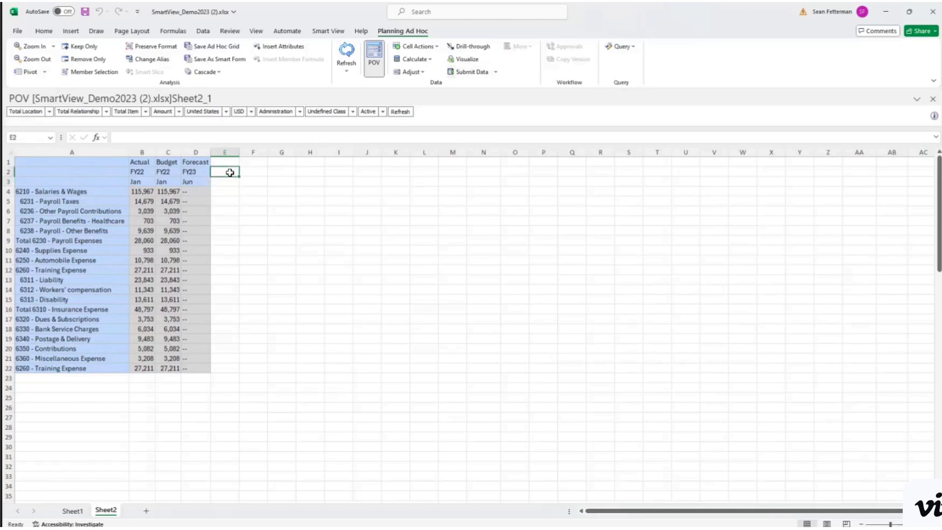